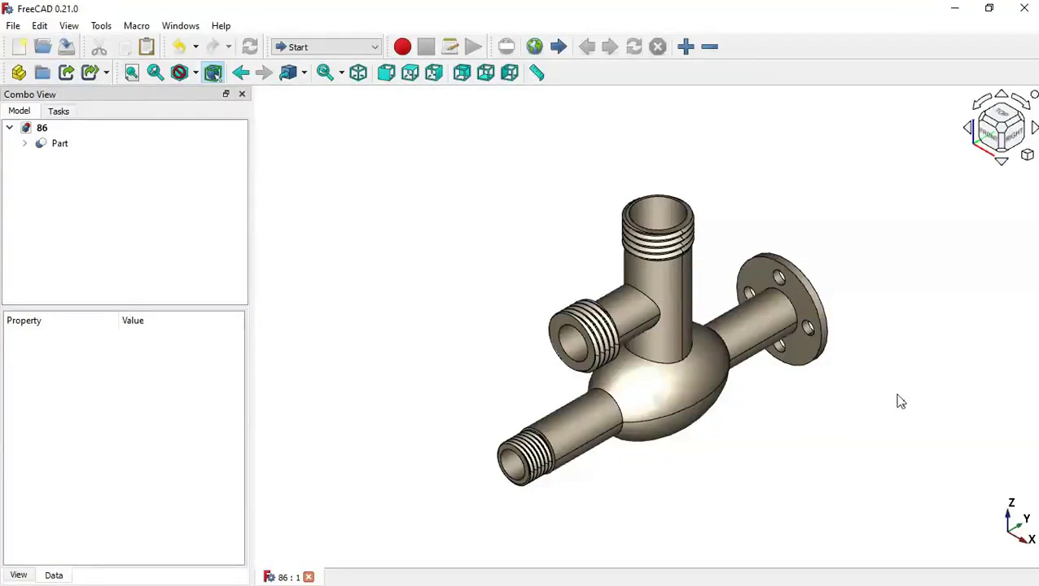
mouse_move(924, 392)
middle_down()
mouse_move(708, 419)
mouse_move(753, 426)
mouse_move(860, 397)
mouse_move(904, 367)
mouse_move(927, 393)
middle_up()
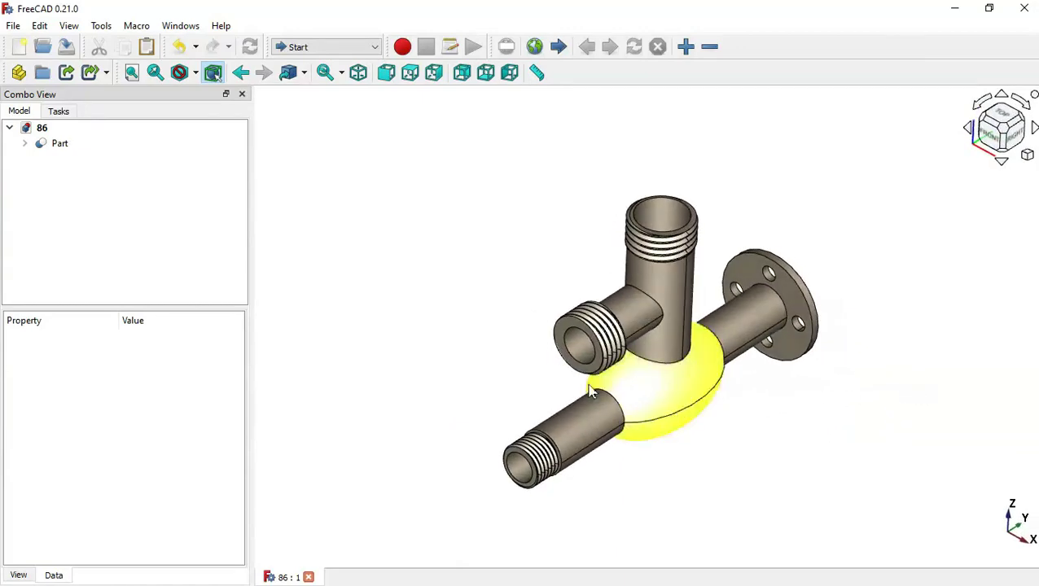
middle_drag(865, 417, 759, 456)
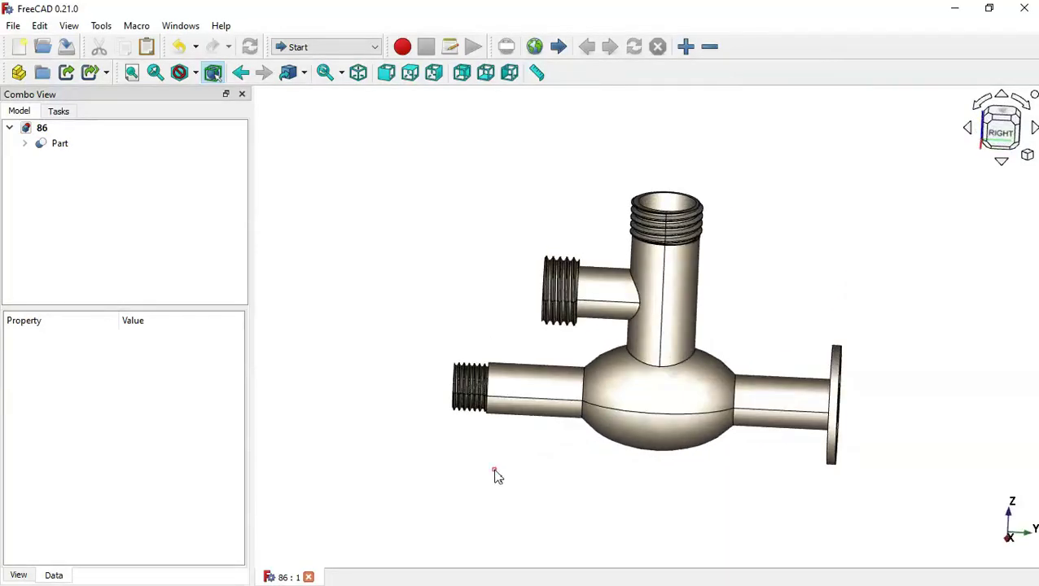
middle_drag(494, 475, 675, 488)
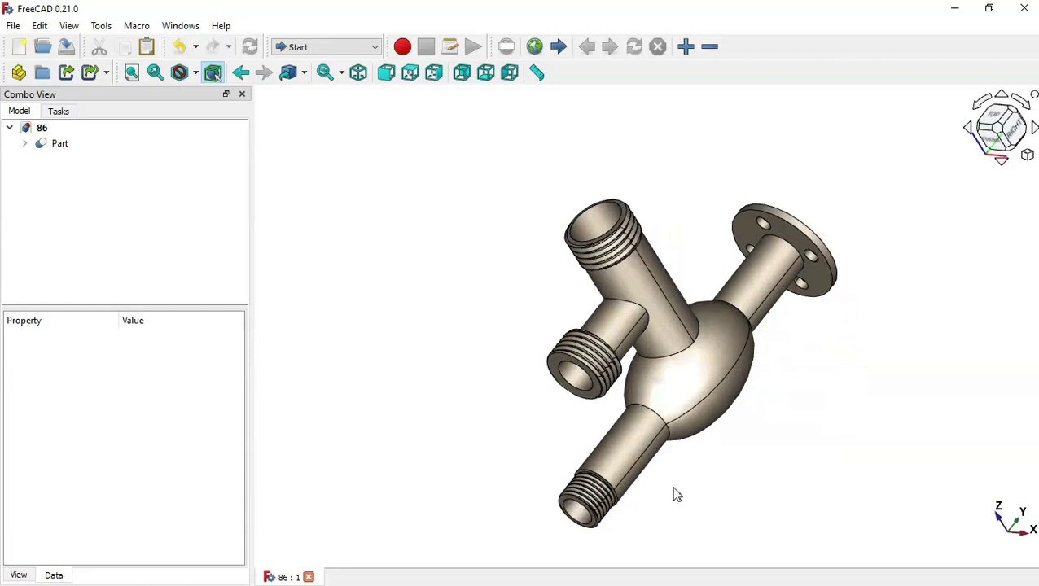
key(0)
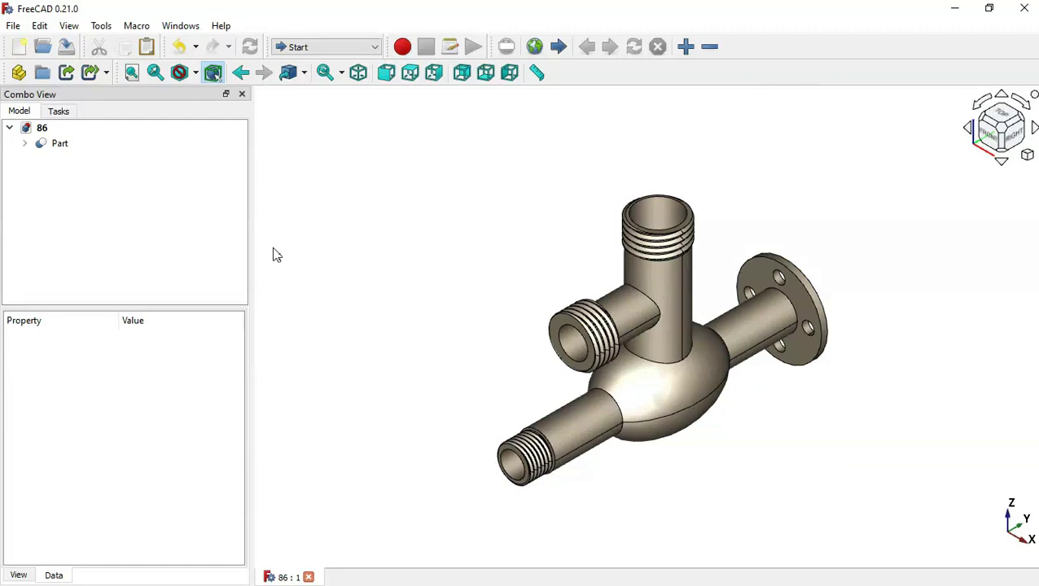
Create a new empty document and switch to the Part Design workbench
click(20, 46)
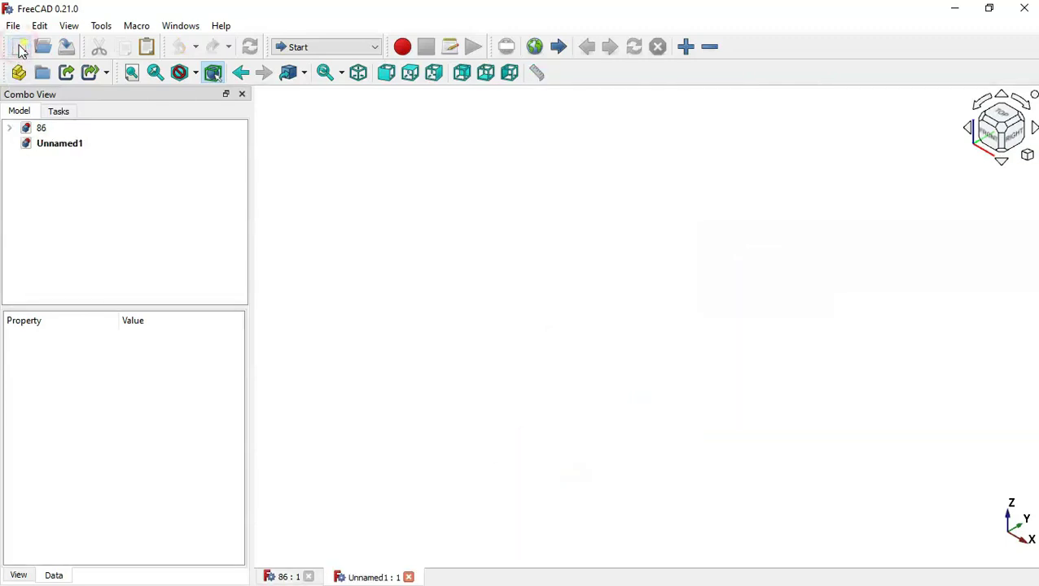
click(322, 51)
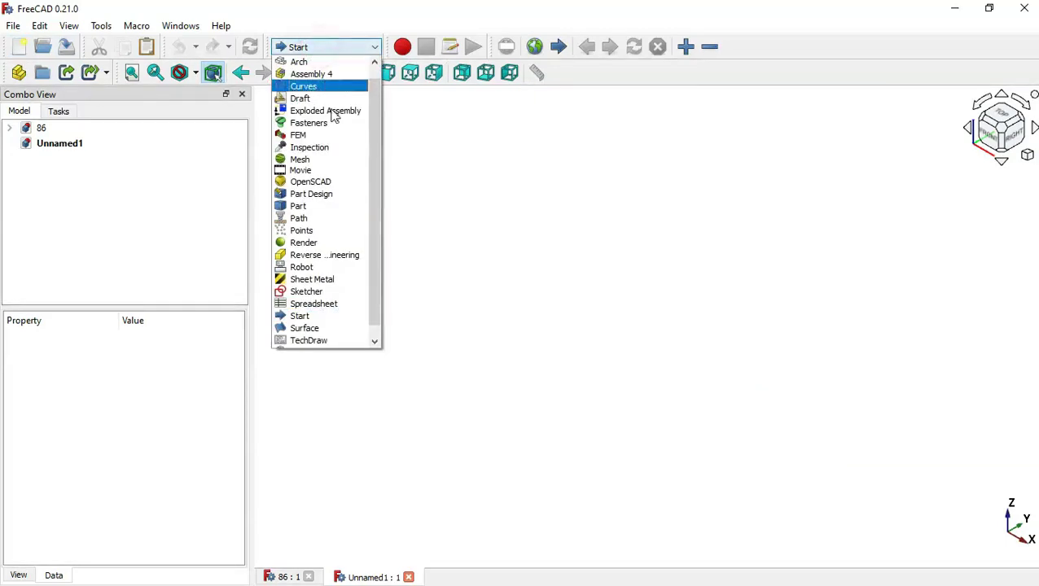
click(339, 198)
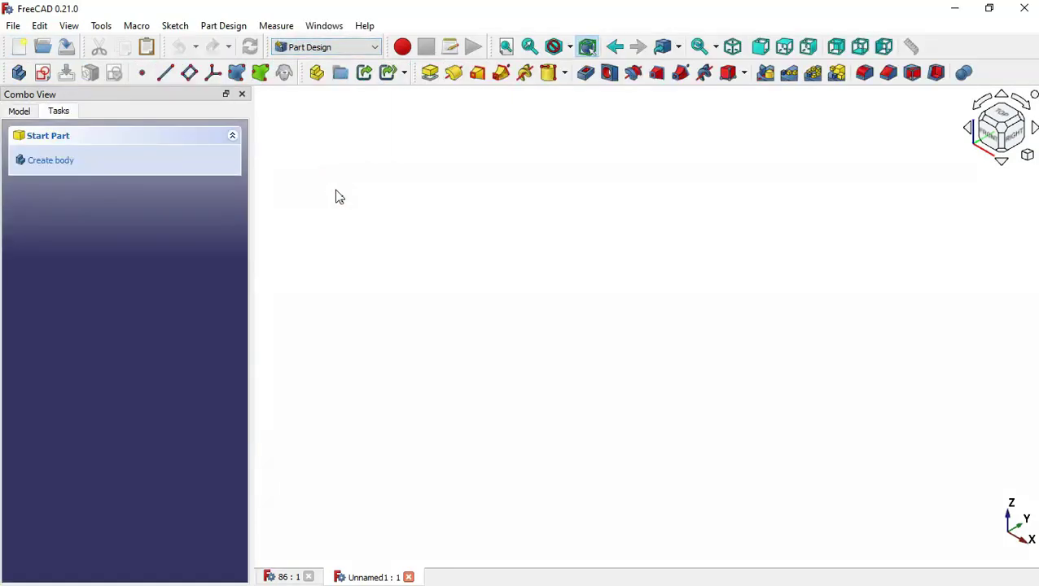
key(ctrl+Tab)
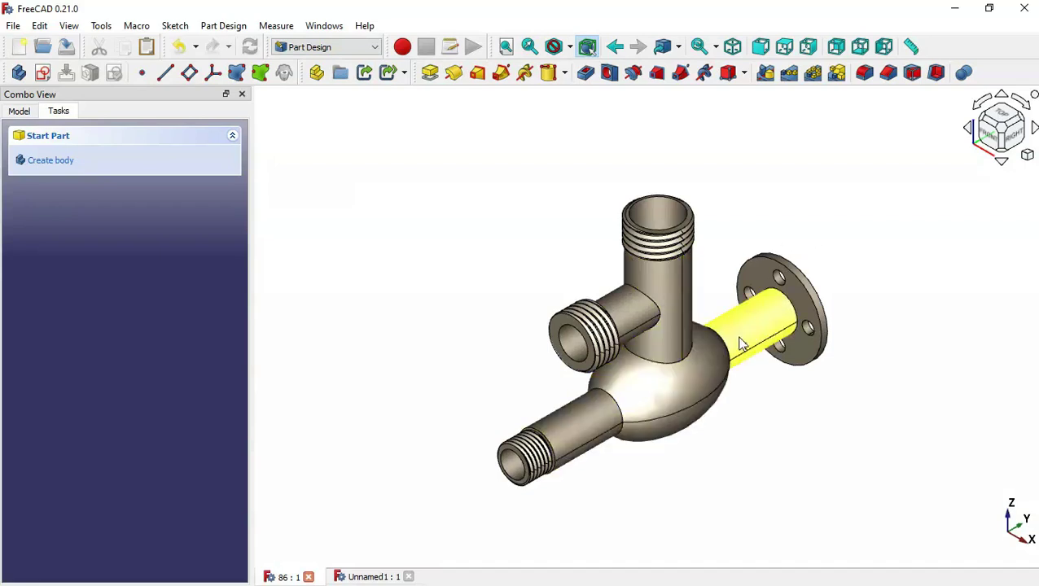
key(ctrl+Tab)
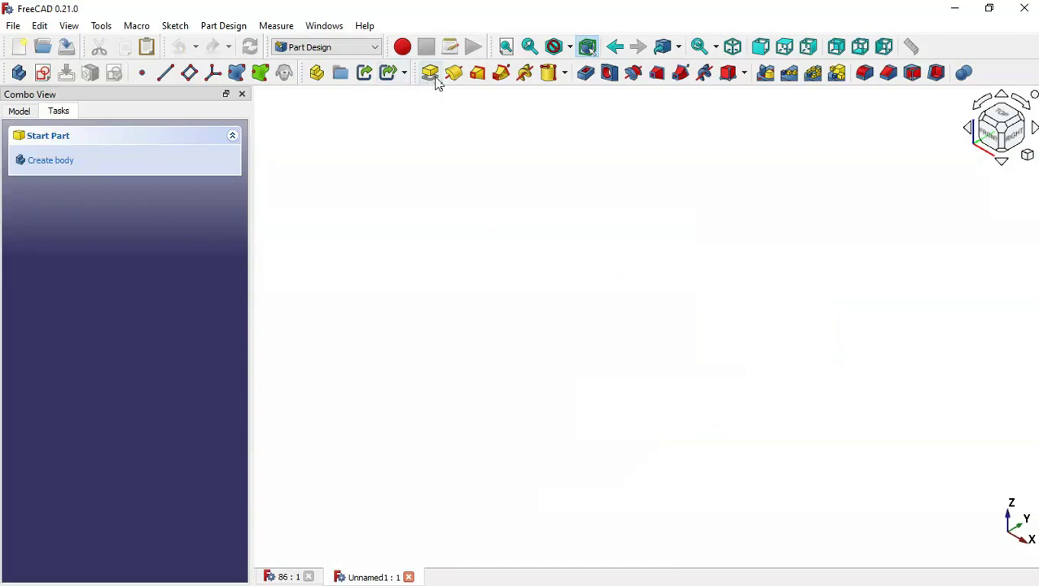
Start an additive cylinder attached to the XZ plane, with a radius of 15 mm and a height of 200 mm
click(566, 73)
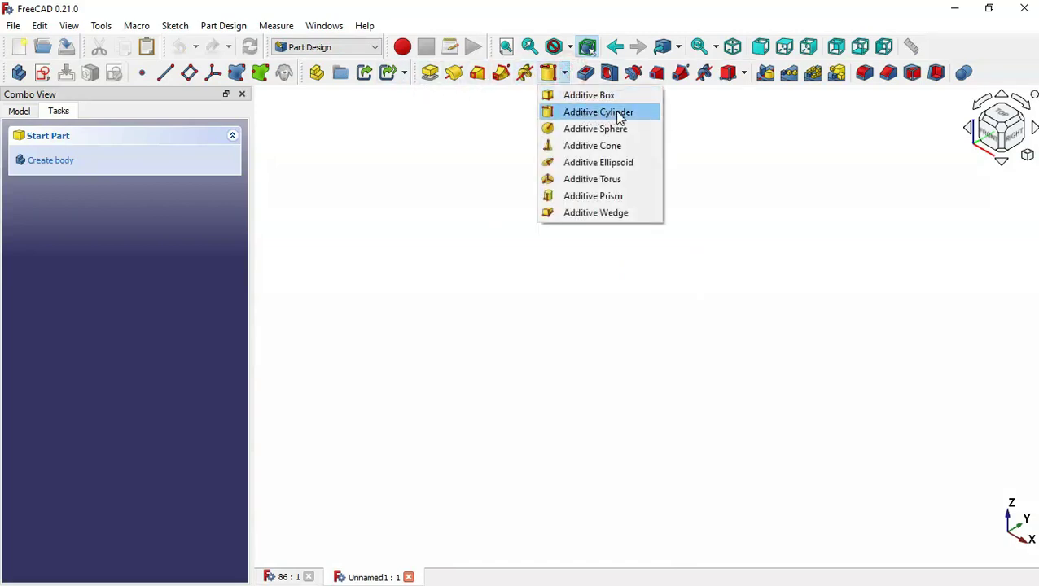
click(616, 114)
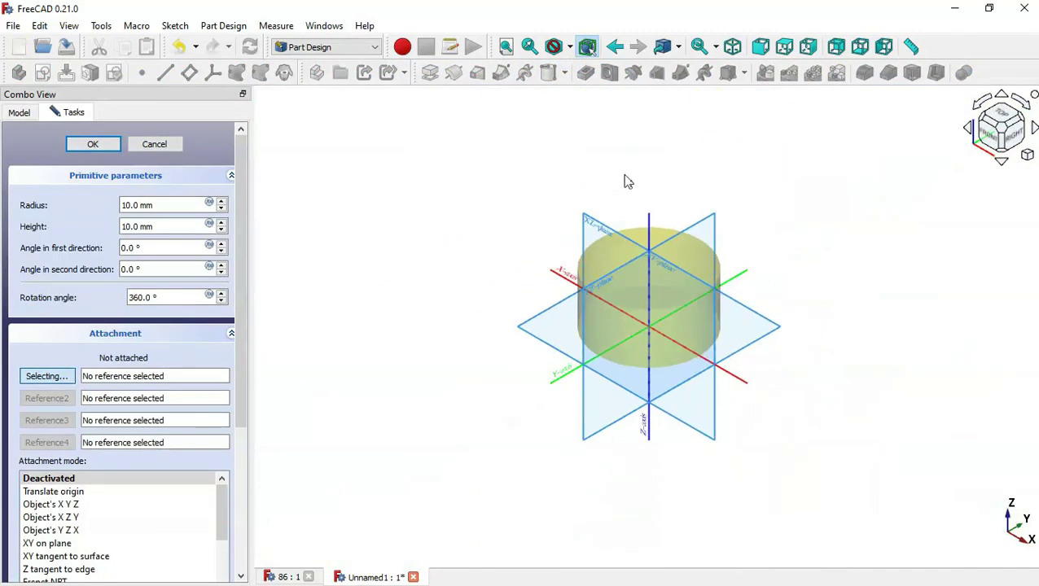
scroll(638, 228, up, 3)
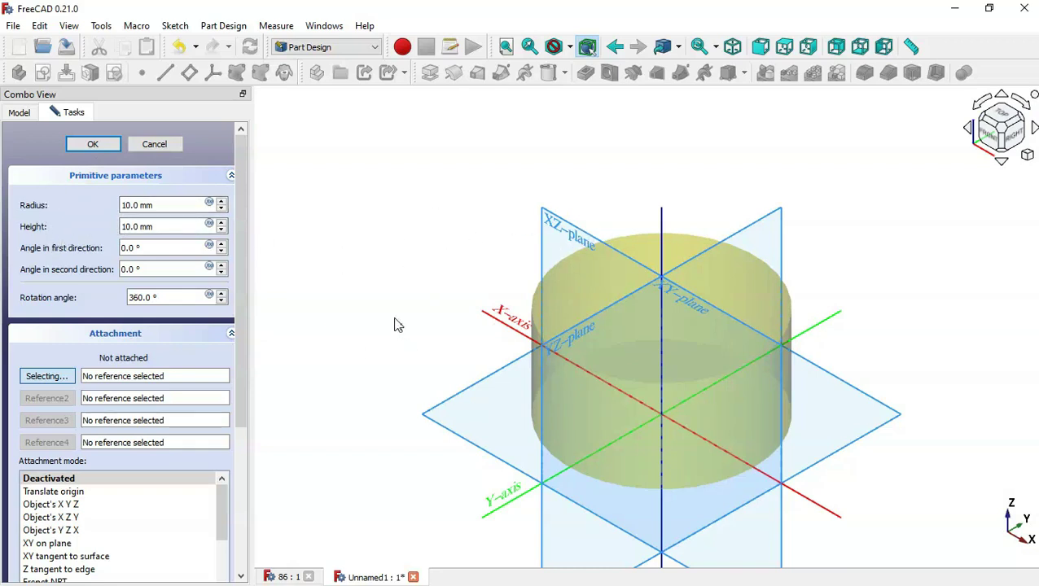
click(570, 234)
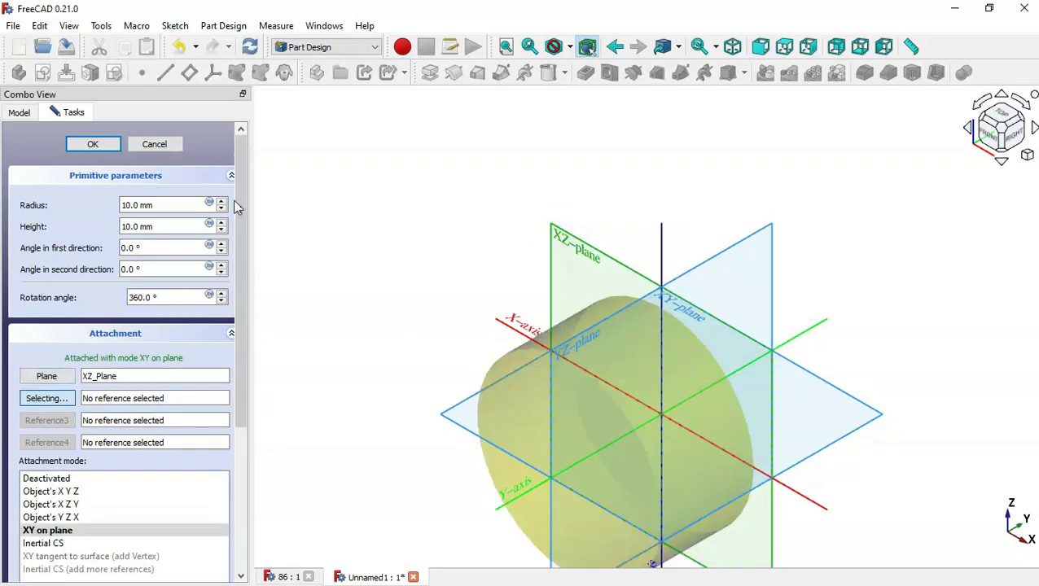
click(171, 205)
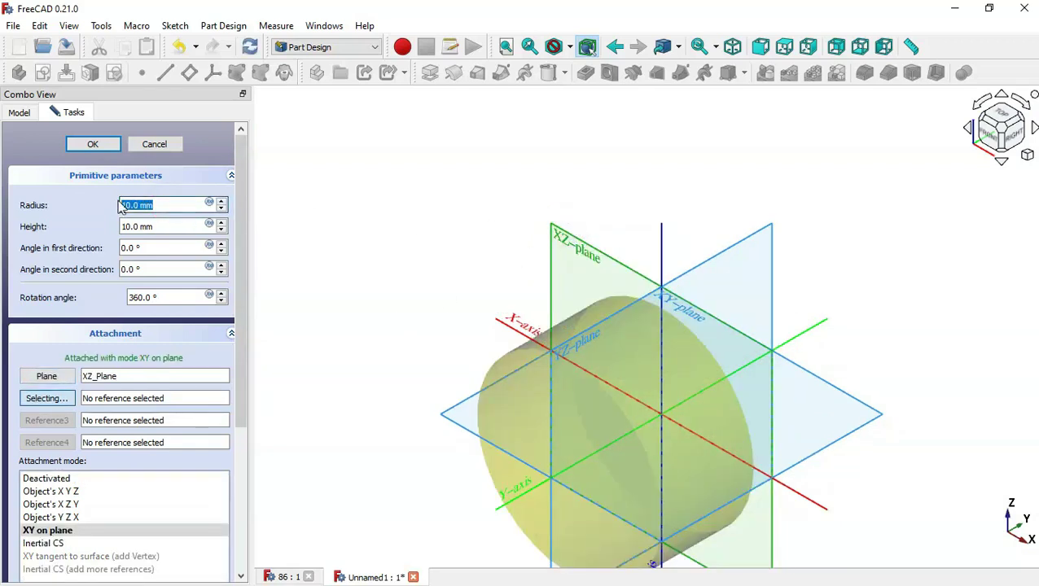
key(BackSpace)
text(15)
click(167, 226)
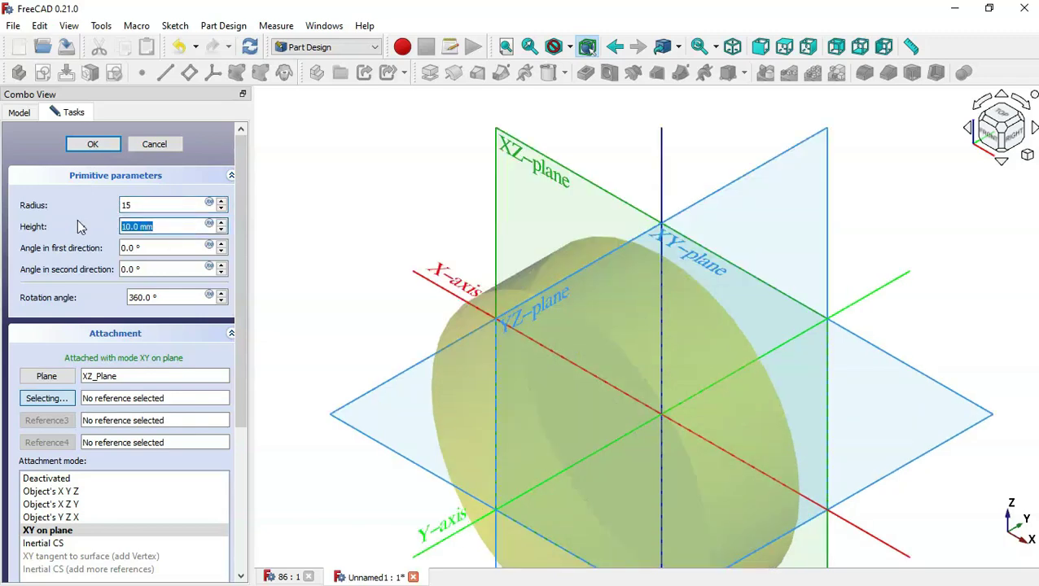
text(200)
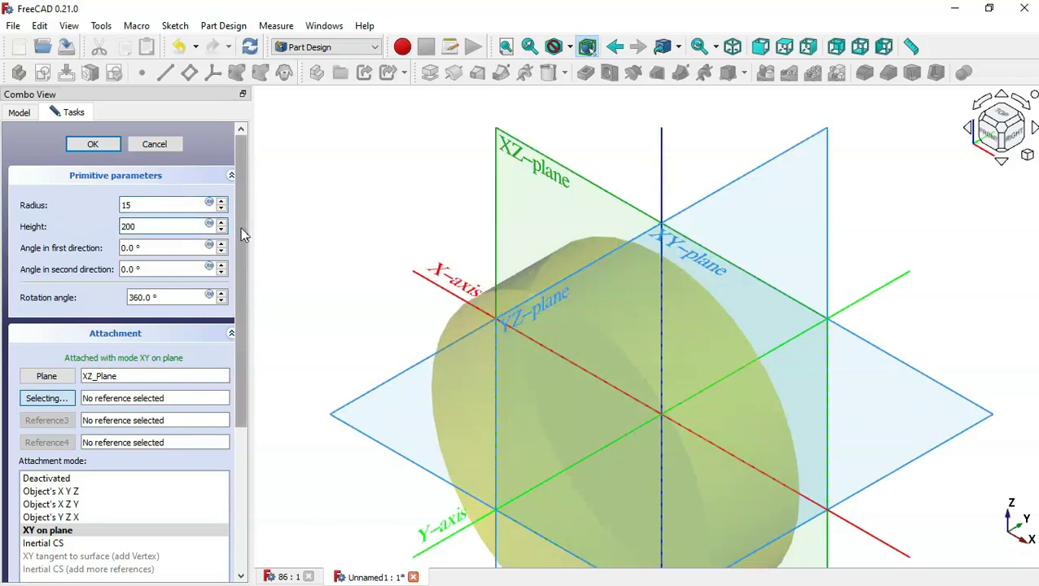
Set the cylinder's attachment offset to -100 mm in the z-direction and finish the cylinder
drag(240, 228, 261, 456)
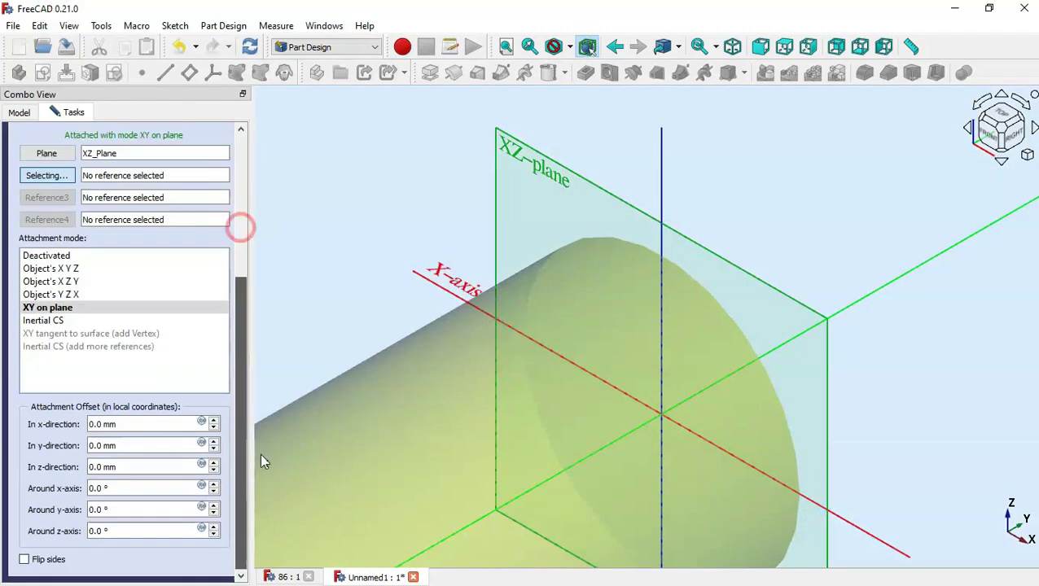
click(137, 470)
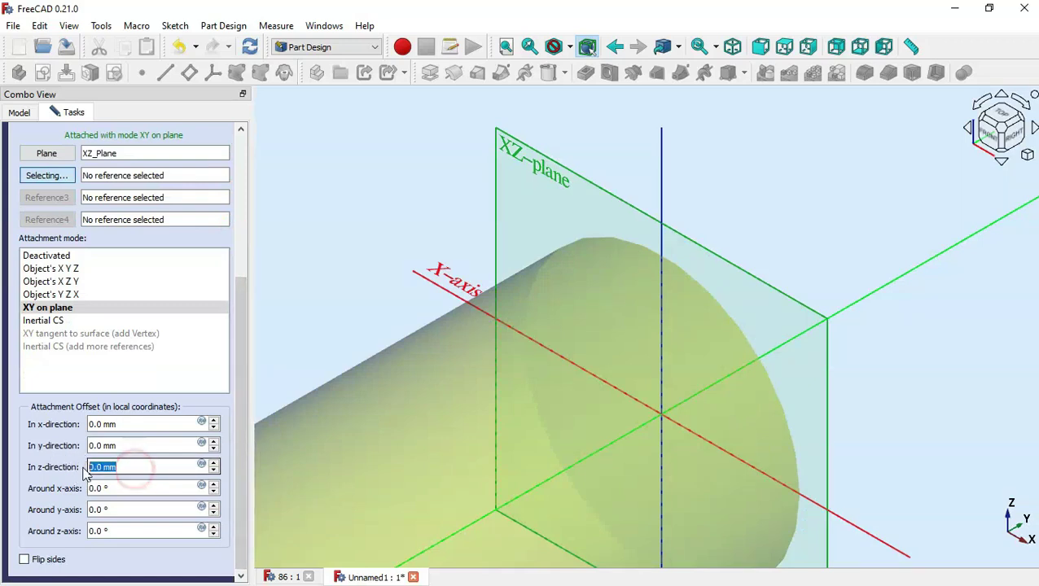
text(-100)
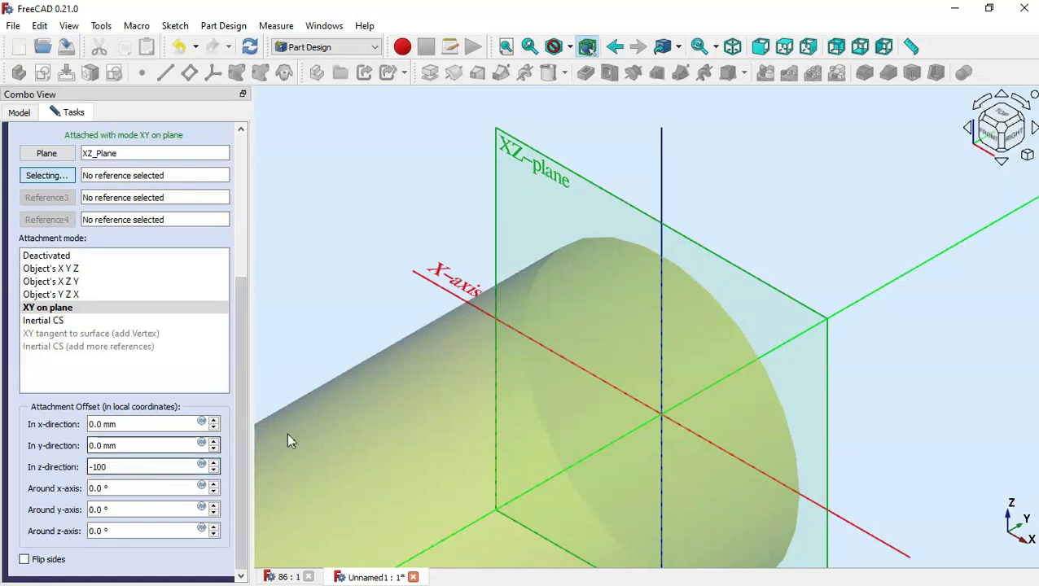
drag(239, 431, 271, 154)
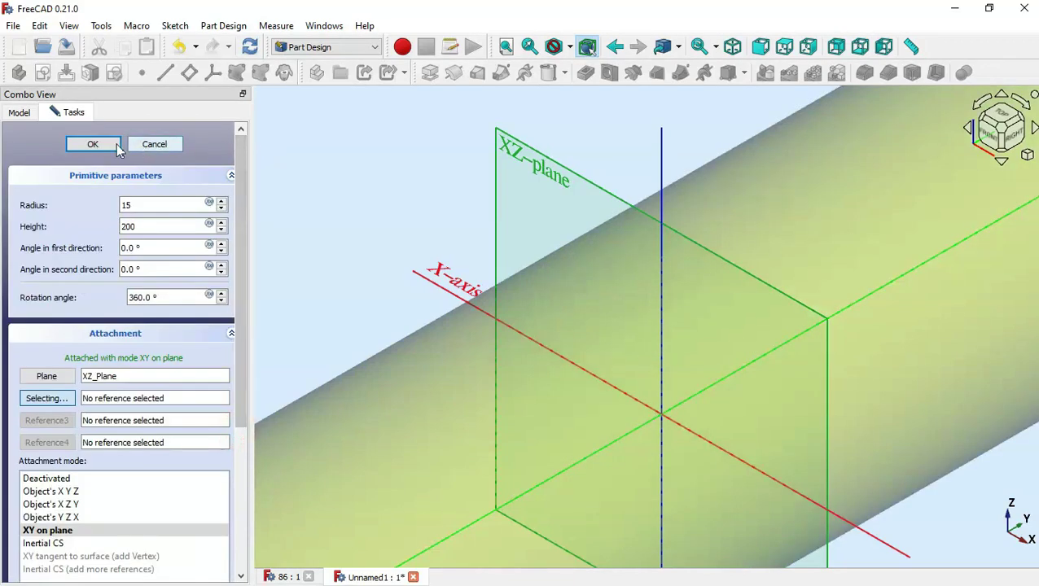
click(96, 144)
click(442, 232)
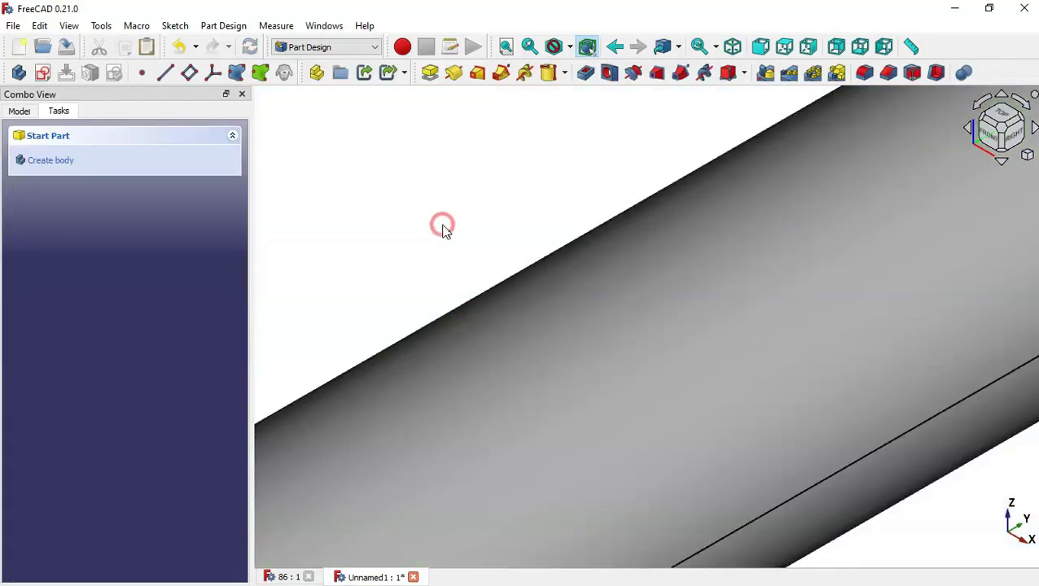
key(v)
key(f)
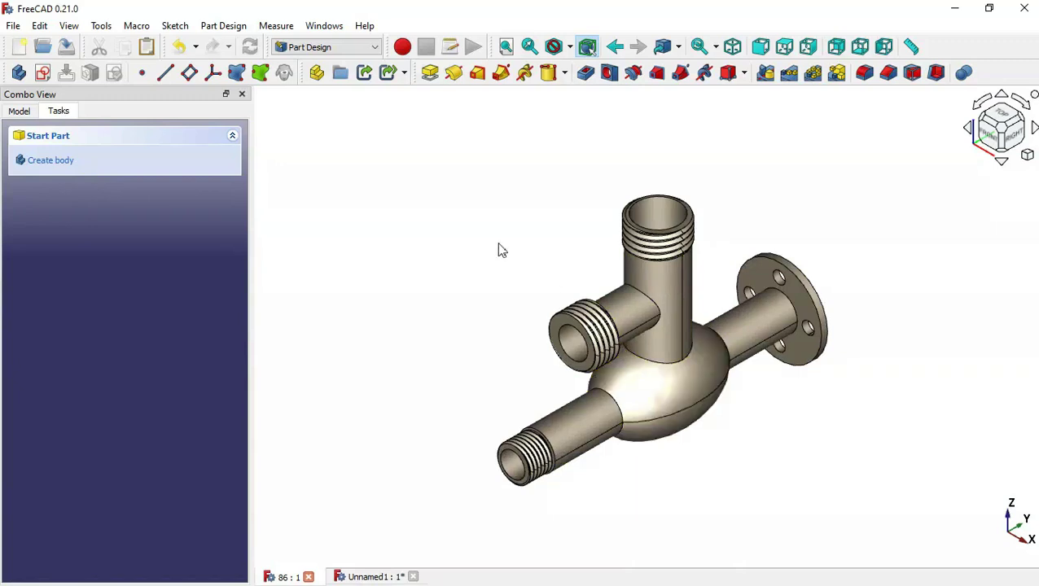
Start an additive ellipsoid at the middle of the cylinder, attached to the XZ plane
key(ctrl+Tab)
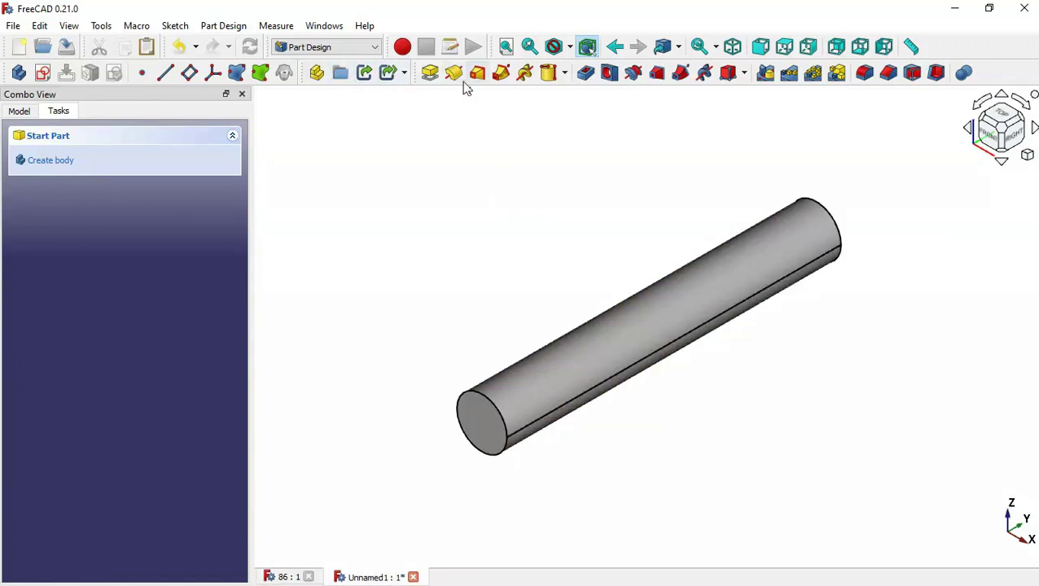
click(564, 74)
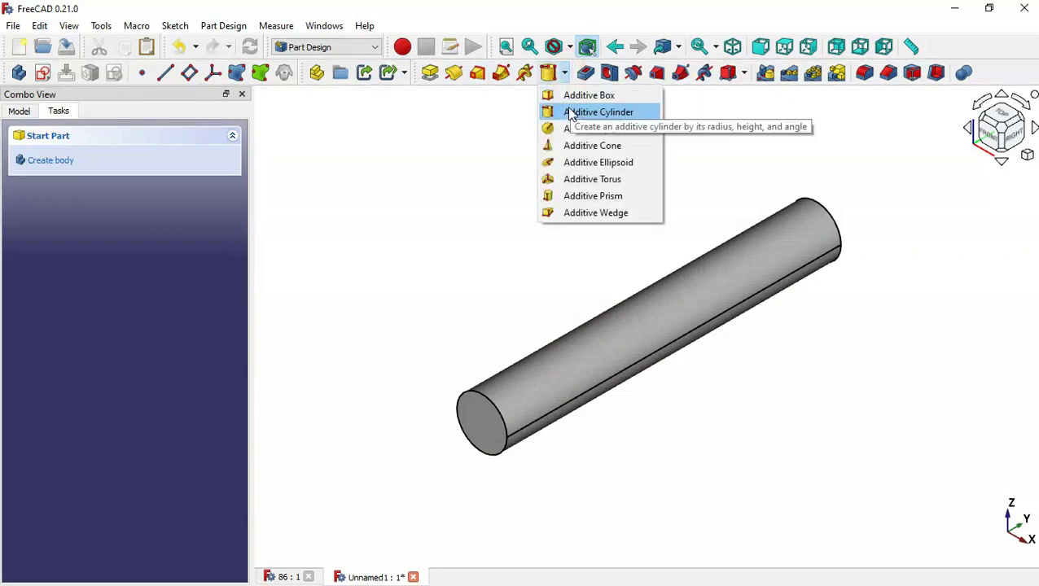
click(609, 164)
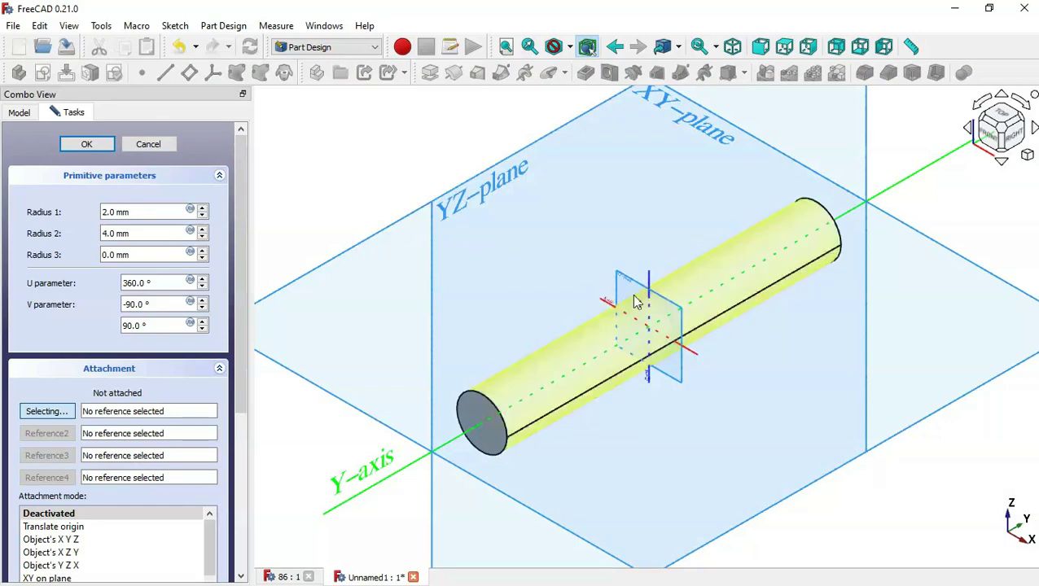
scroll(633, 302, up, 5)
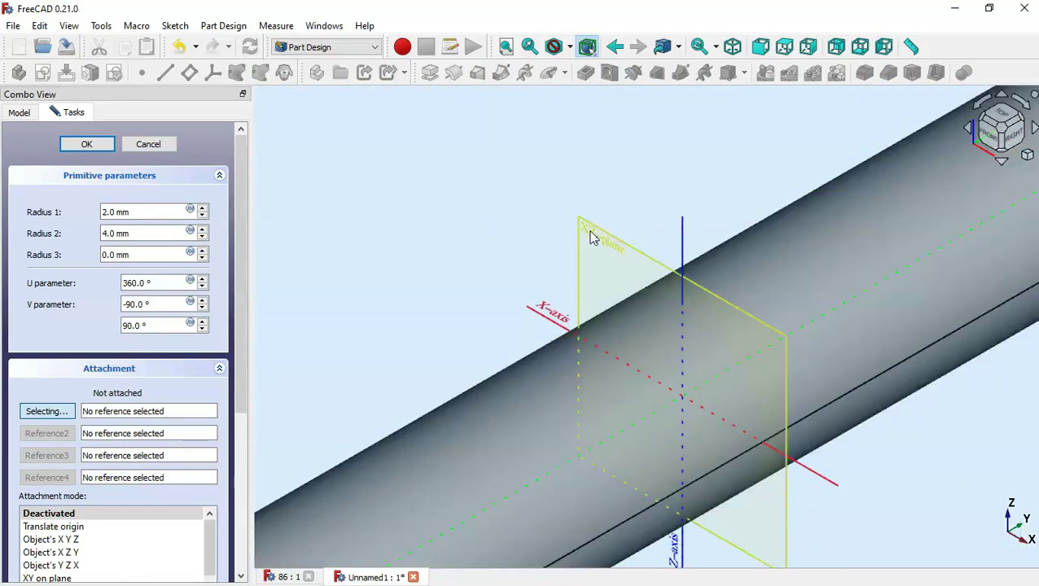
click(592, 237)
scroll(541, 198, down, 5)
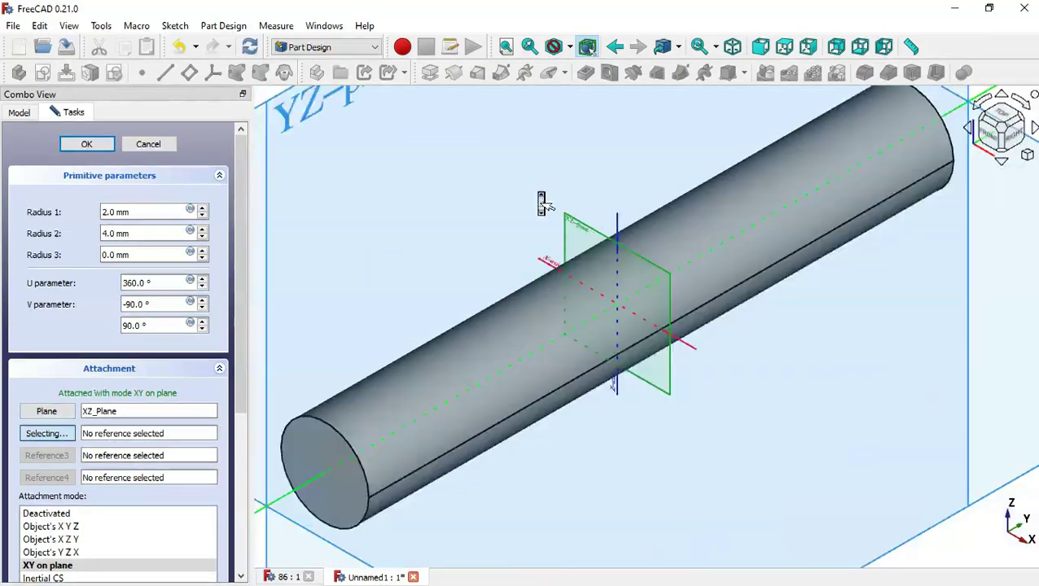
Set the ellipsoid's Radius 1 to 50 mm and Radius 2 and 3 to 32 mm, and finish it
triple_click(151, 212)
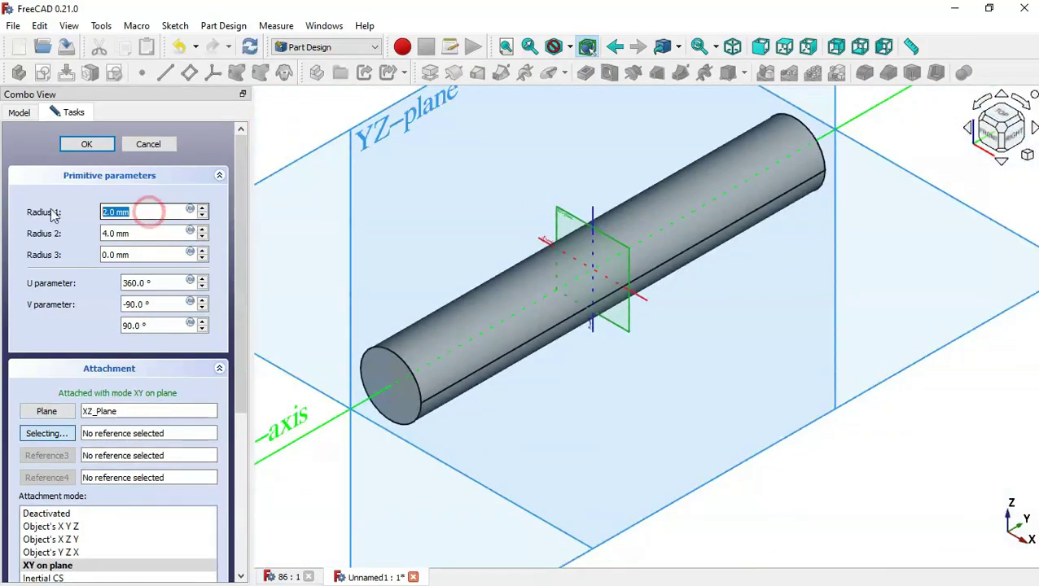
text(50)
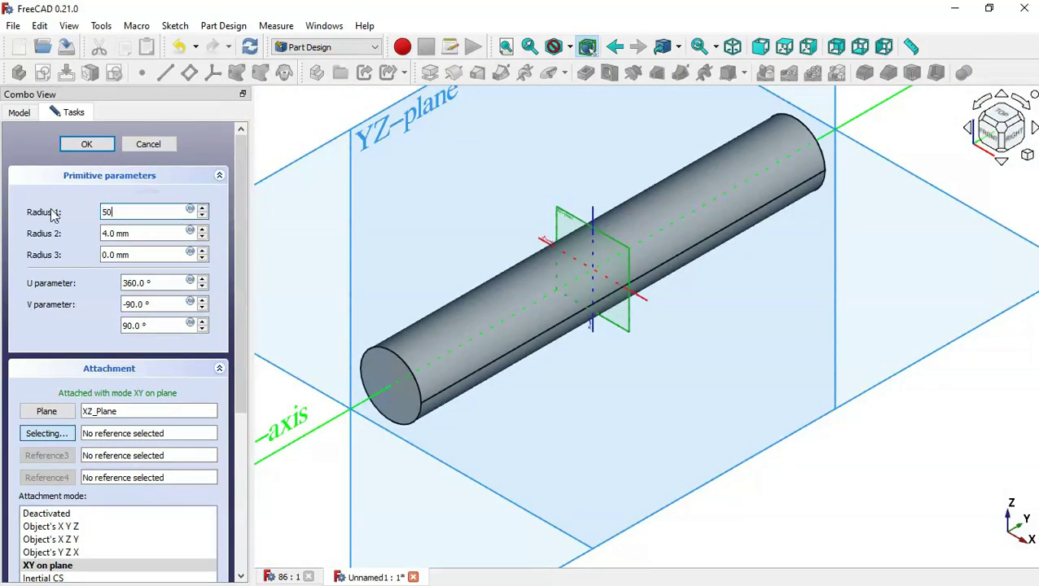
triple_click(155, 233)
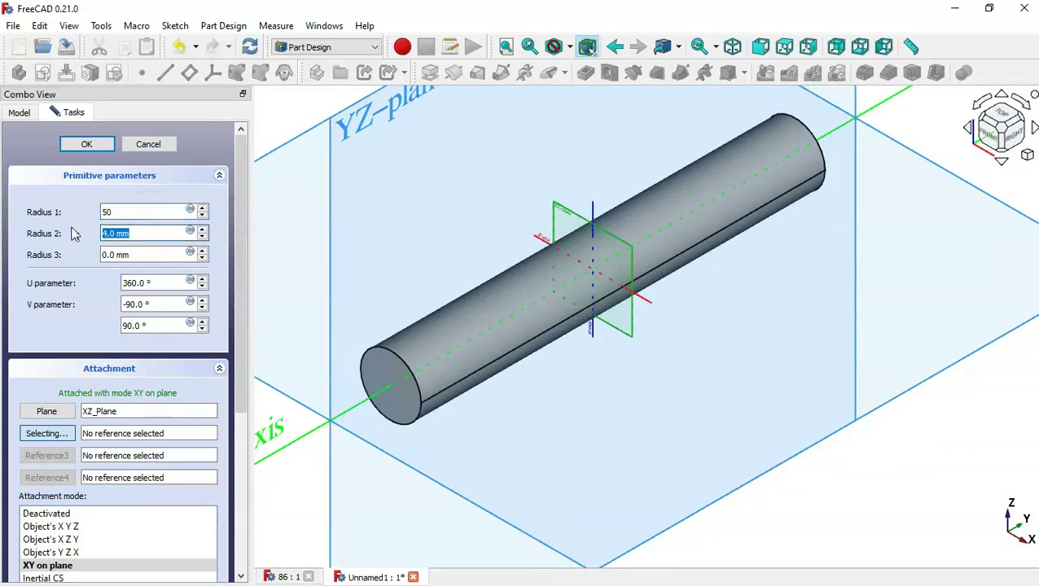
text(32)
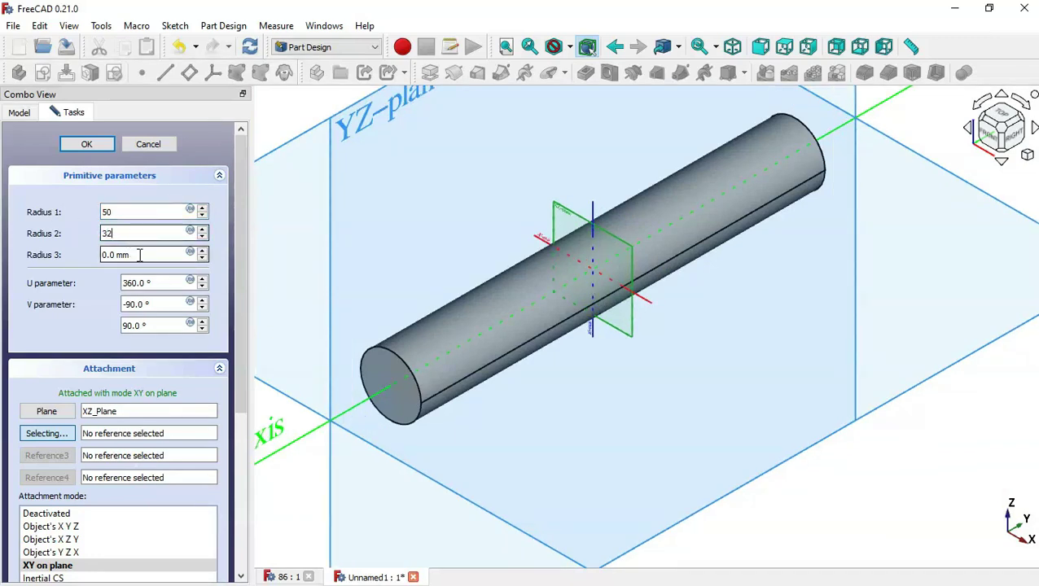
triple_click(98, 255)
text(32)
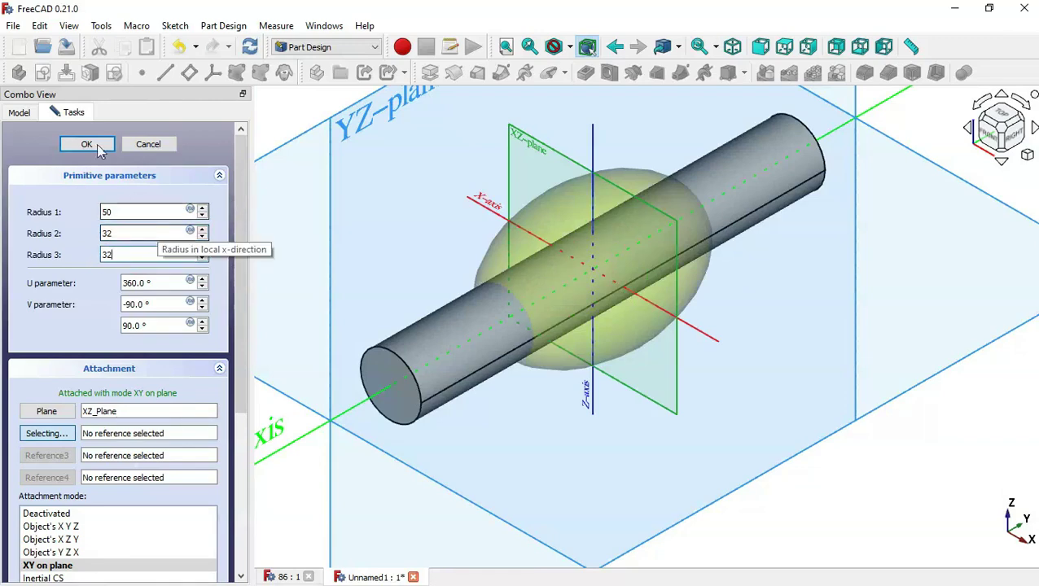
click(89, 144)
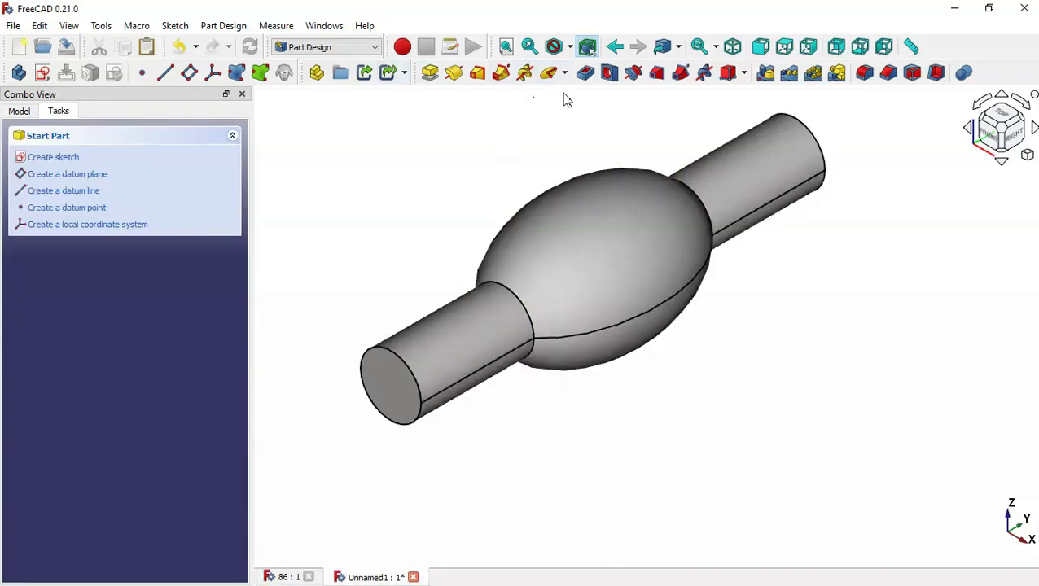
Add an additive cylinder attached to the XY plane, with a radius of 20 mm and a height of 100 mm
click(565, 74)
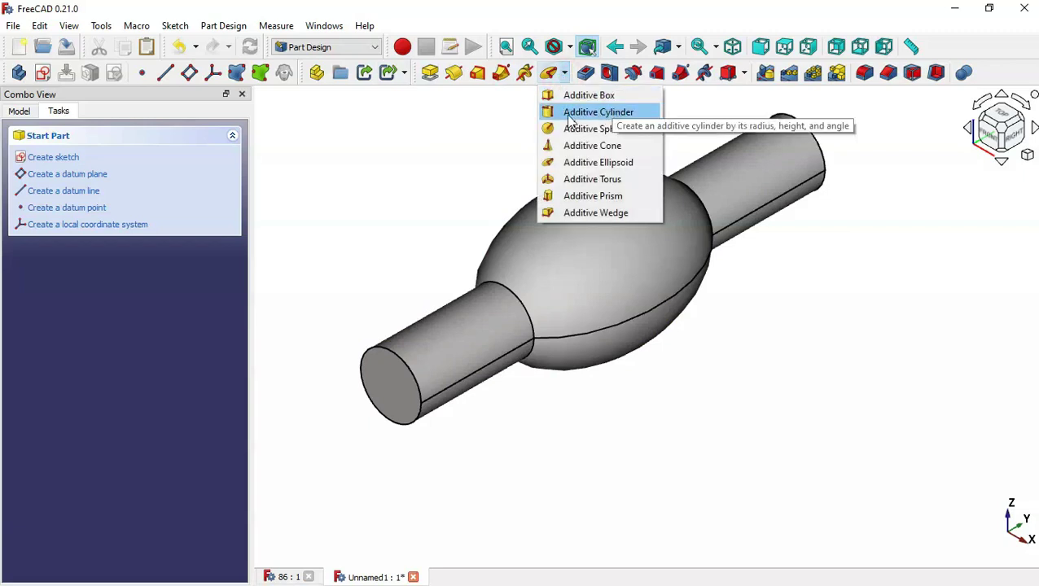
key(Escape)
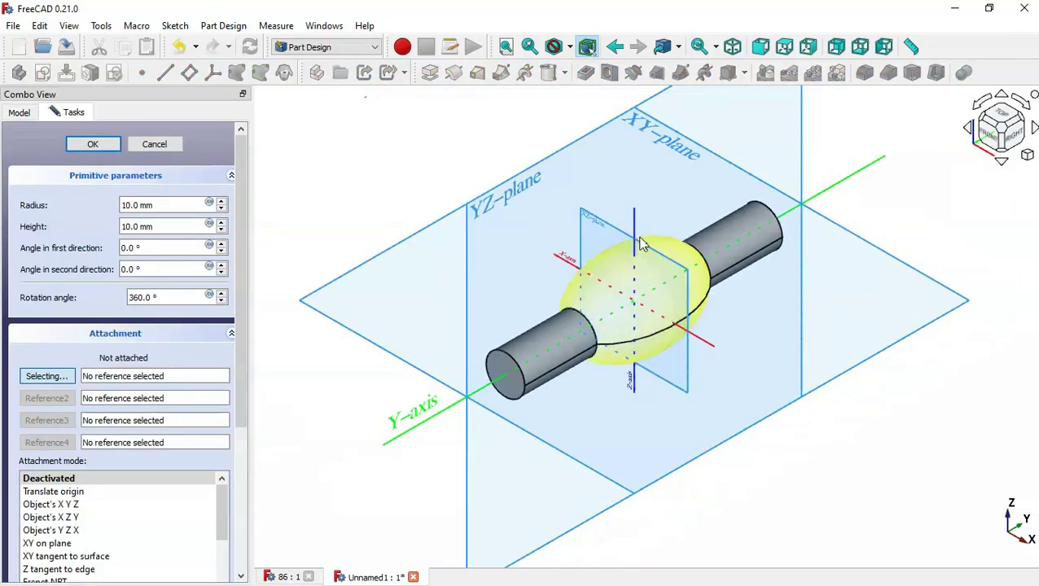
scroll(640, 244, up, 3)
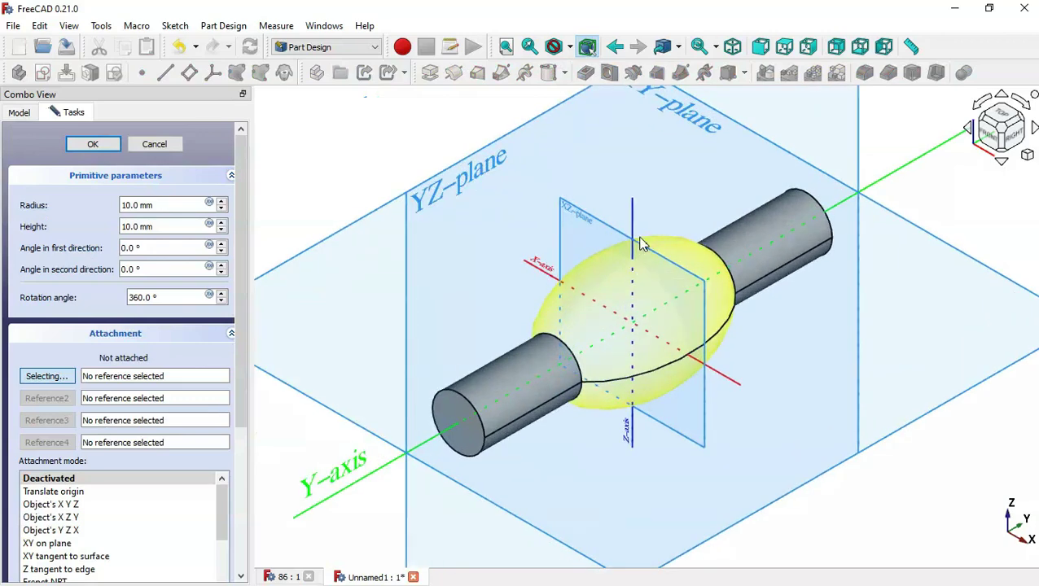
click(698, 128)
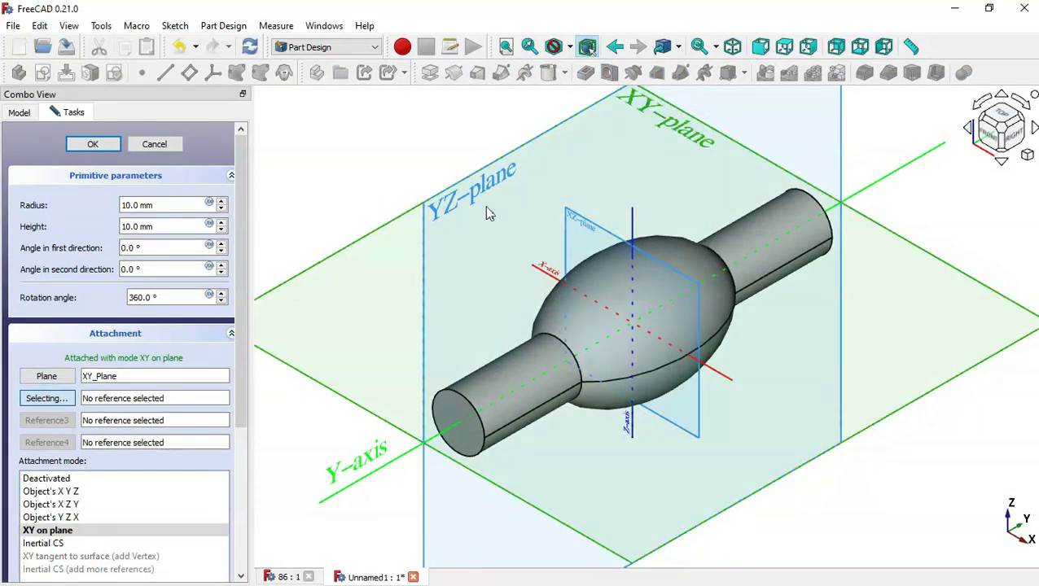
scroll(577, 381, down, 2)
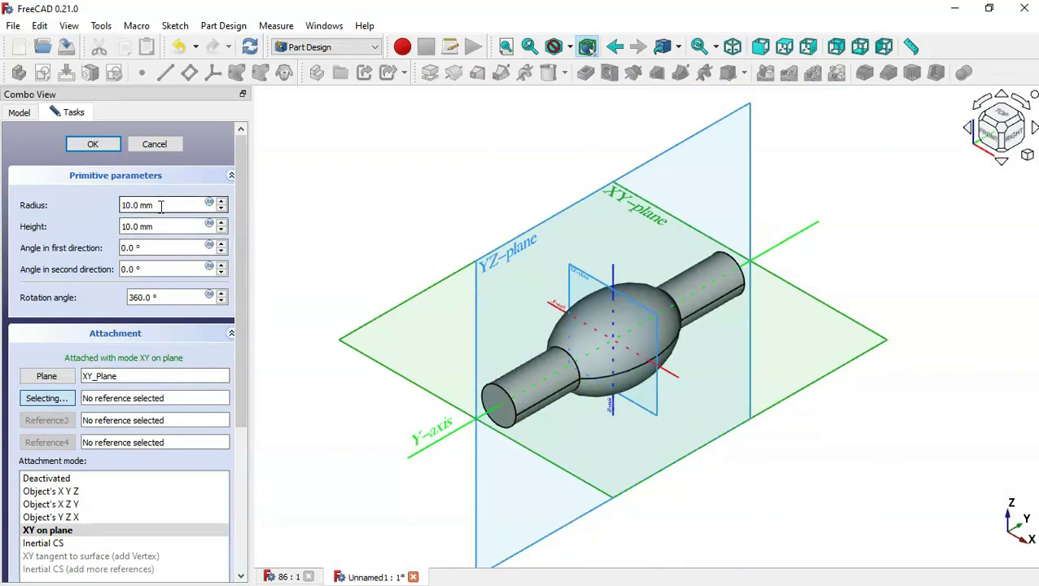
drag(160, 206, 102, 204)
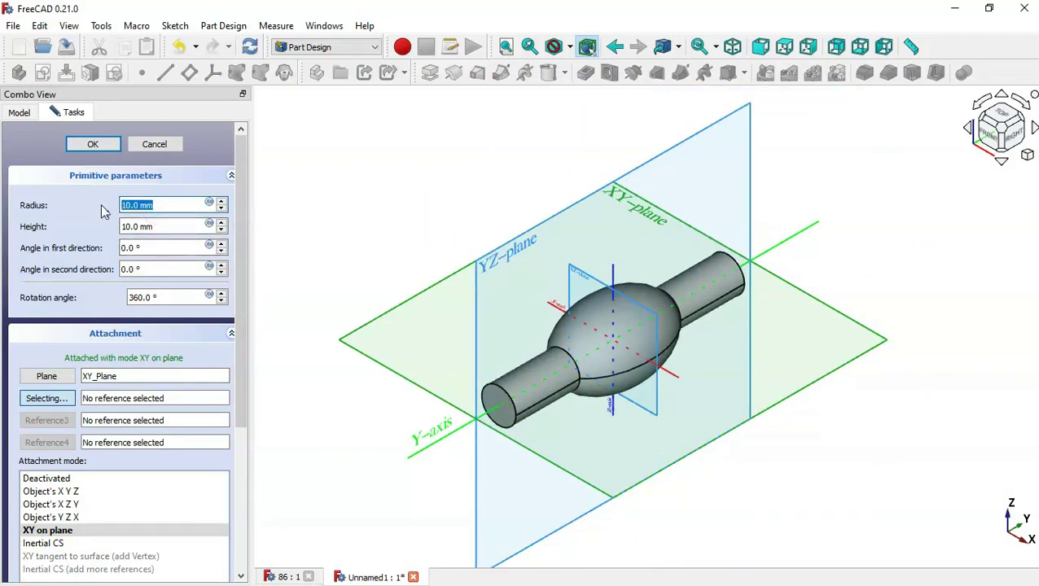
text(20)
drag(175, 229, 100, 234)
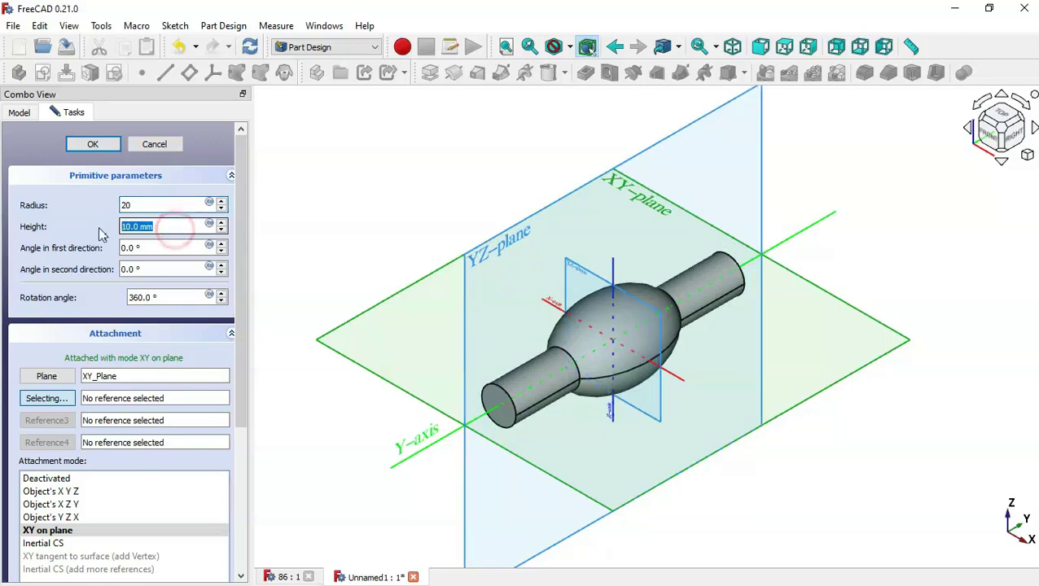
text(100)
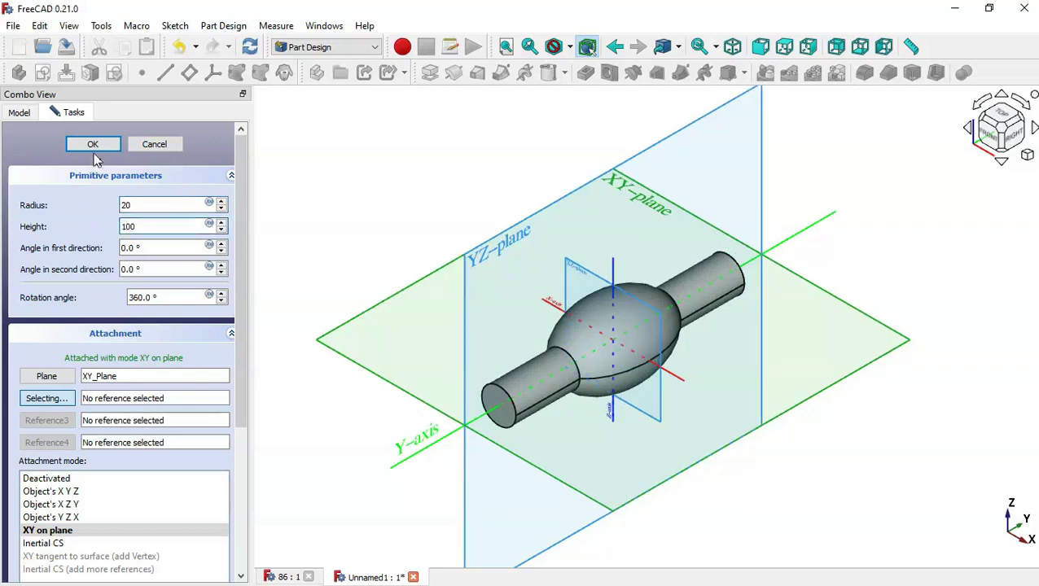
click(93, 146)
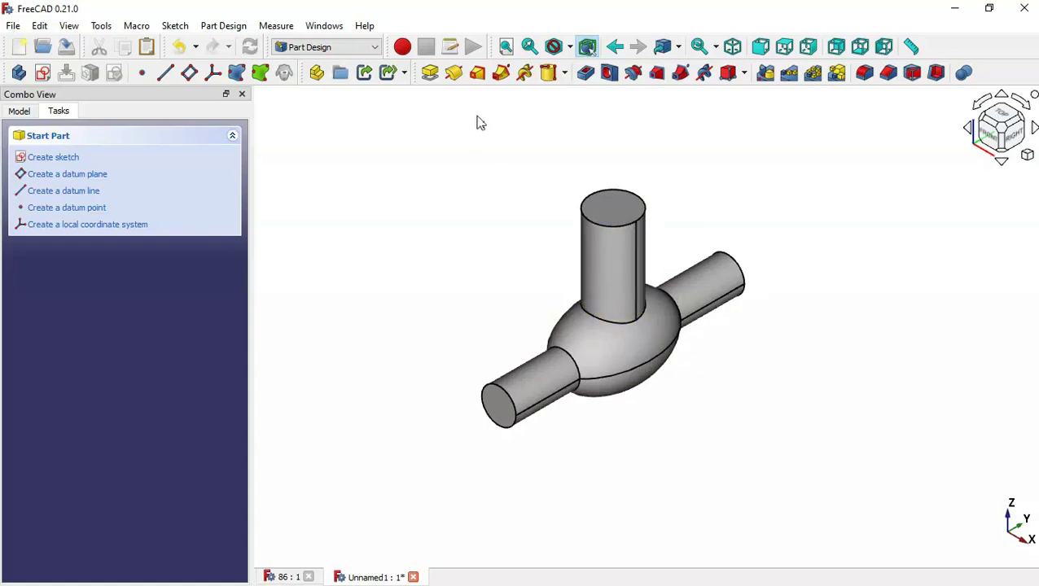
Start an additive cylinder attached to the XZ plane, with a radius of 15 mm and a height of 50 mm
click(549, 74)
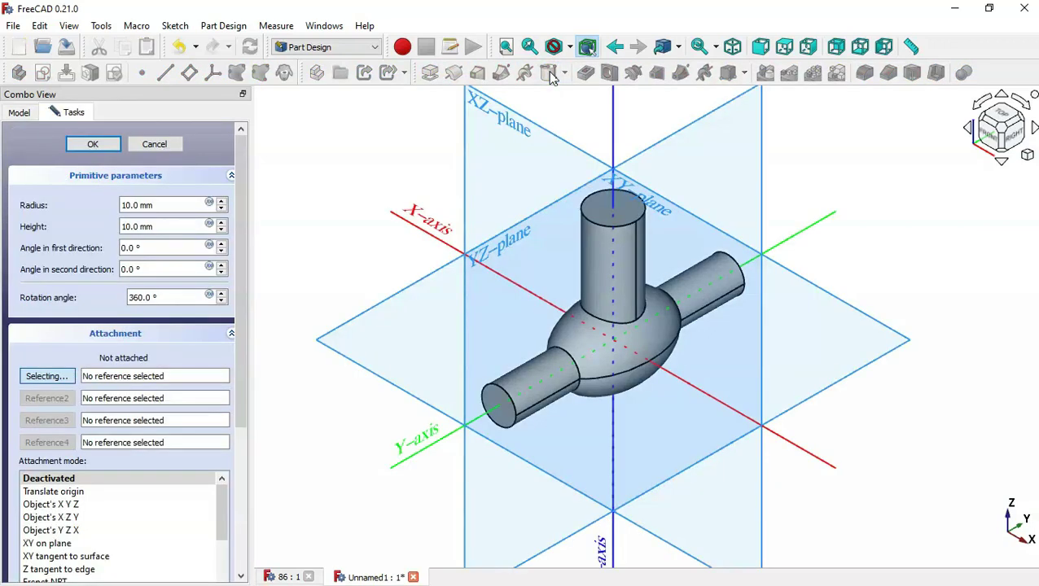
click(491, 115)
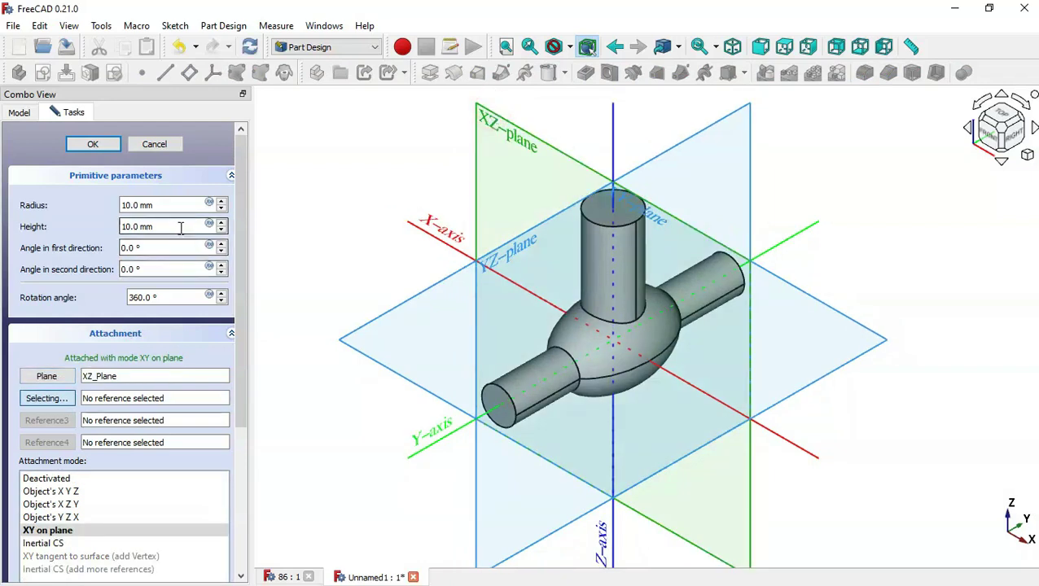
drag(168, 205, 109, 204)
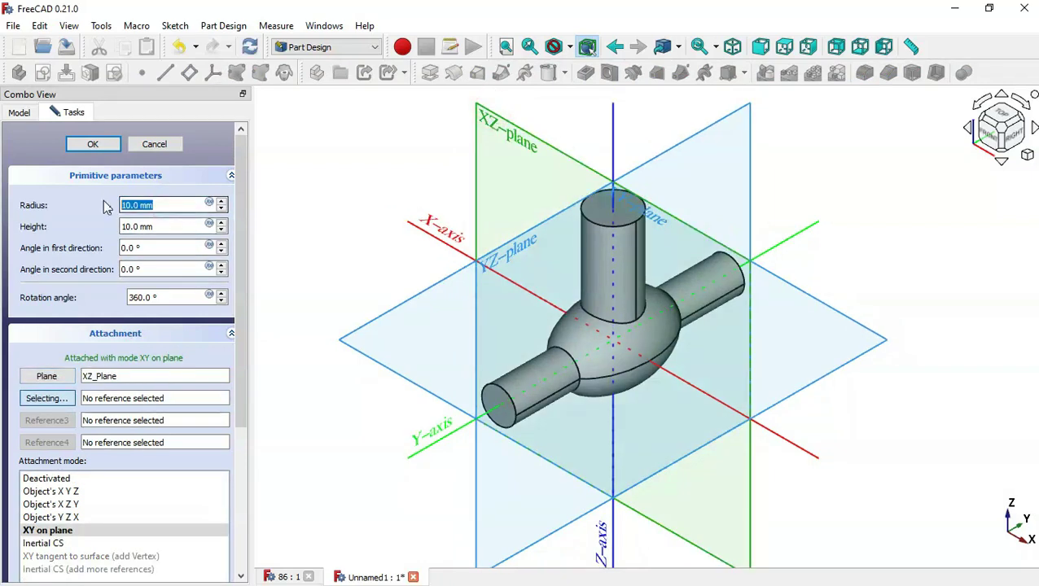
text(15)
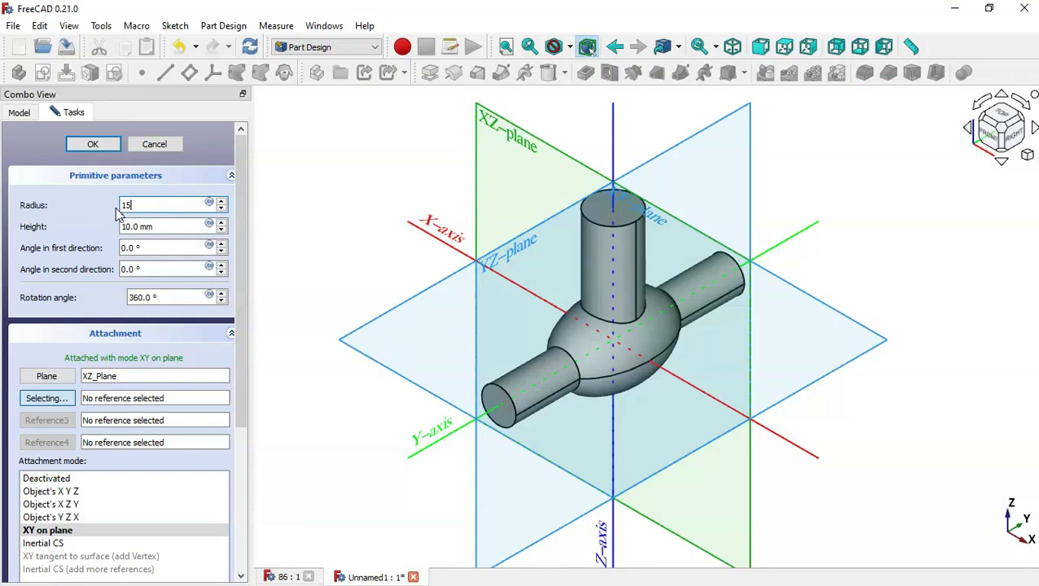
drag(167, 227, 101, 220)
text(50)
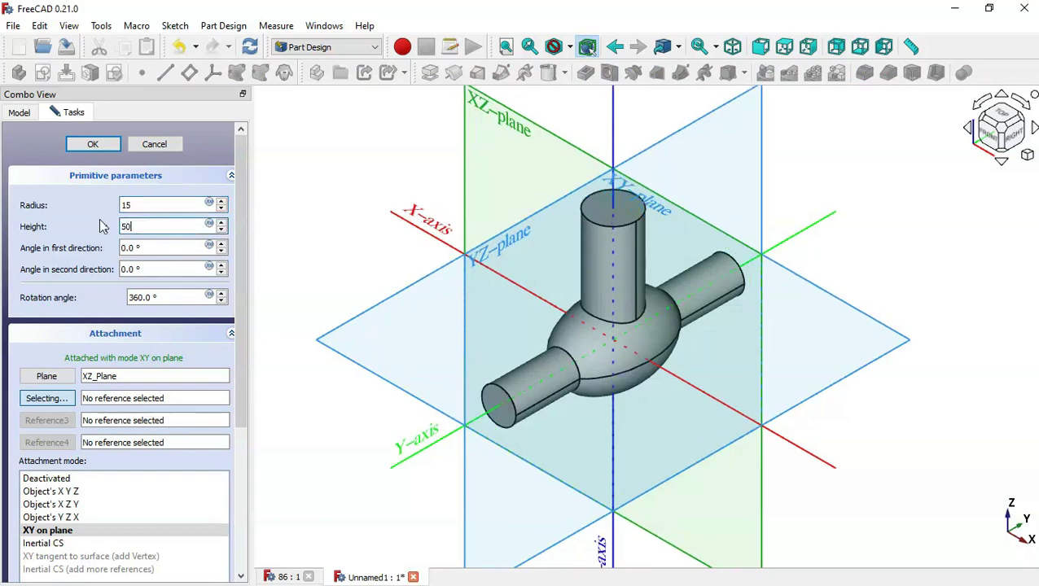
Set the side branch cylinder's attachment offset to 62 mm in the y-direction and finish the cylinder
drag(244, 259, 262, 392)
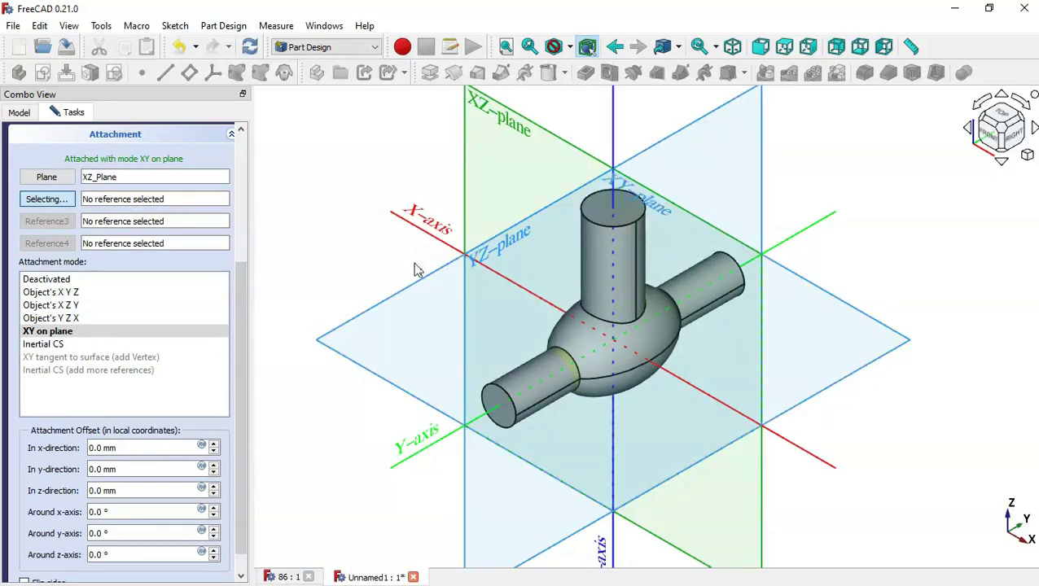
scroll(241, 283, down, 1)
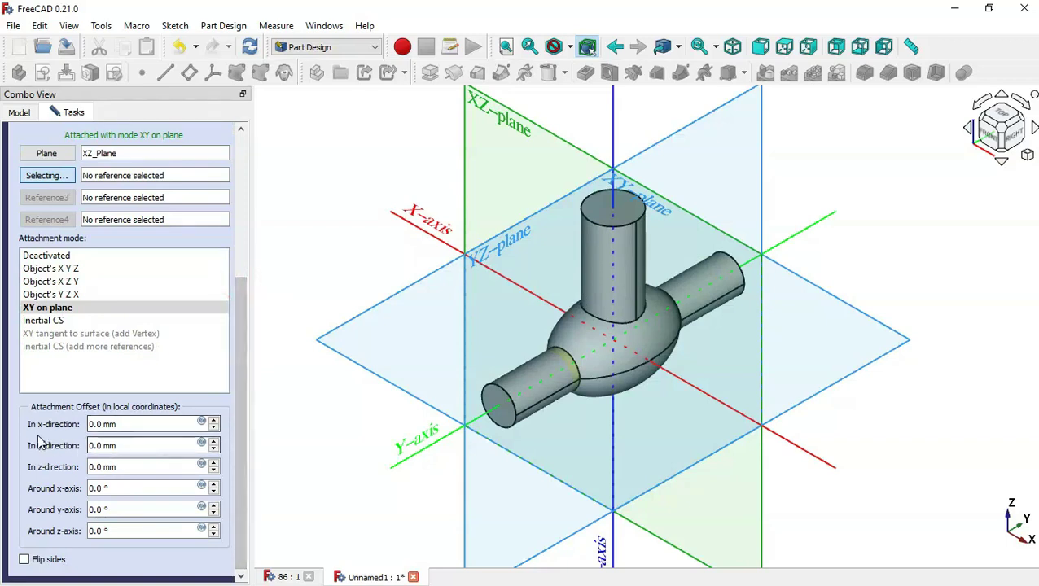
click(124, 445)
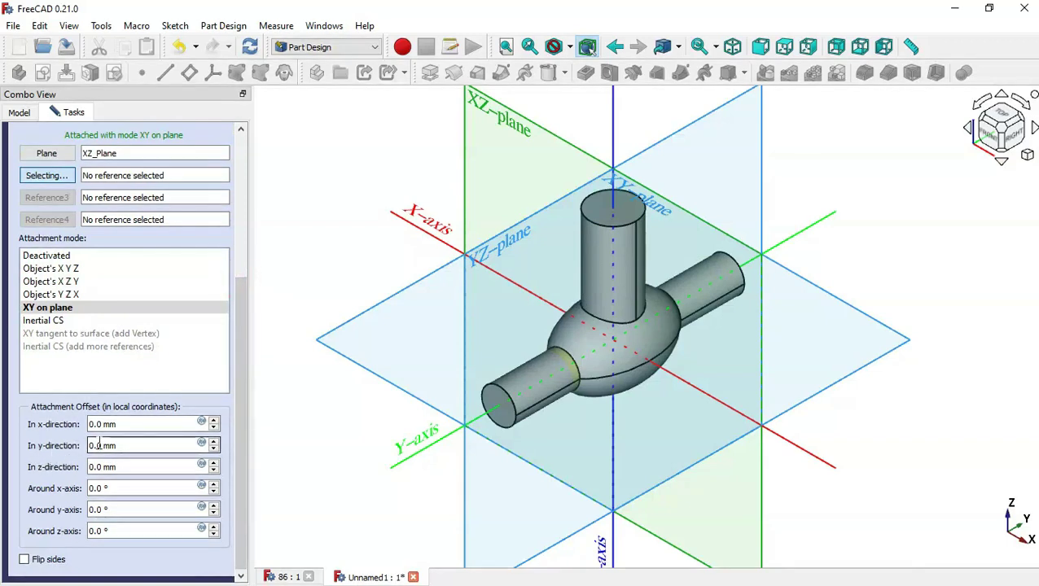
triple_click(131, 446)
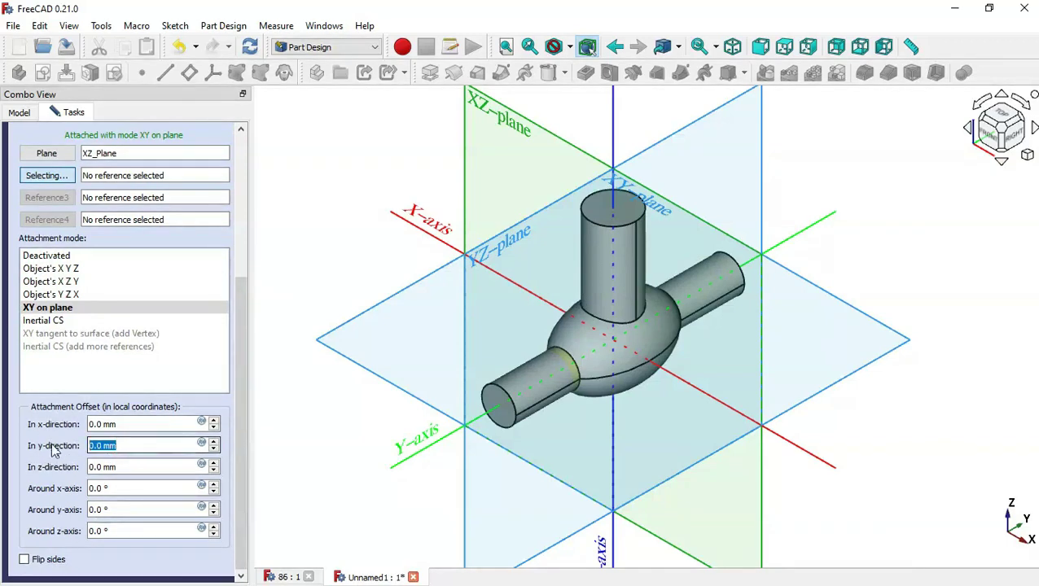
text(62)
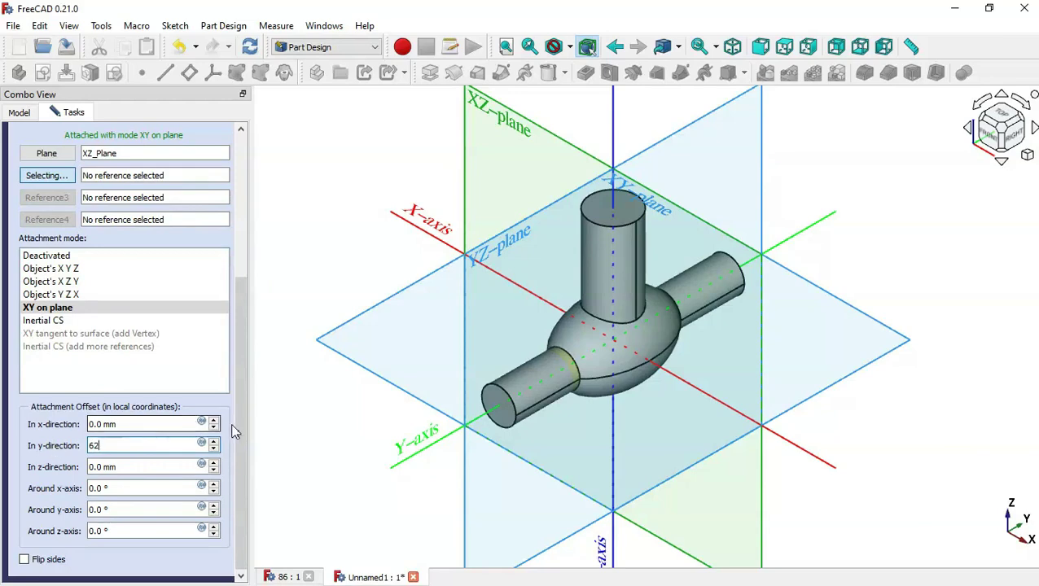
scroll(237, 287, up, 5)
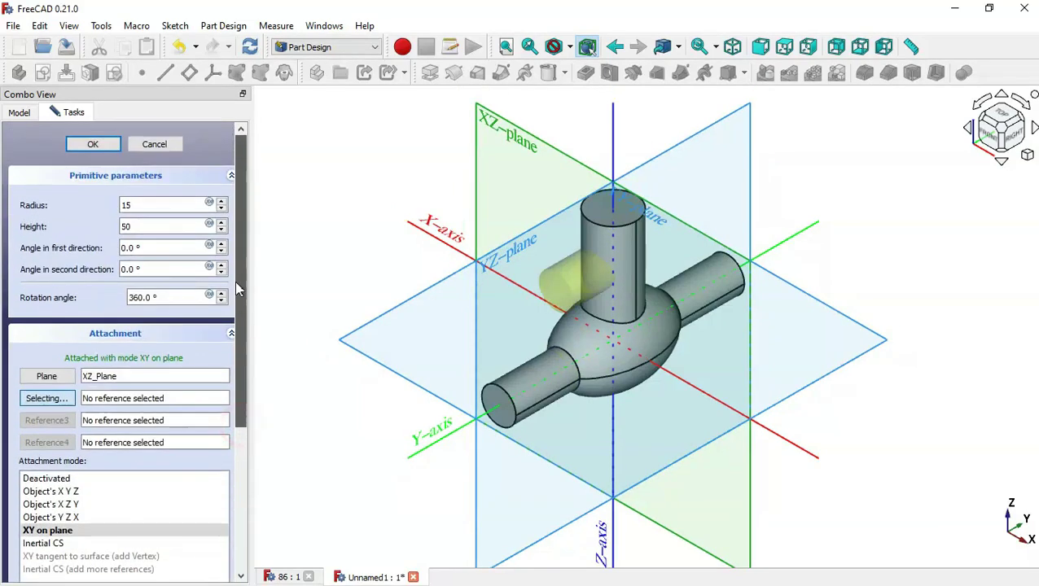
click(89, 144)
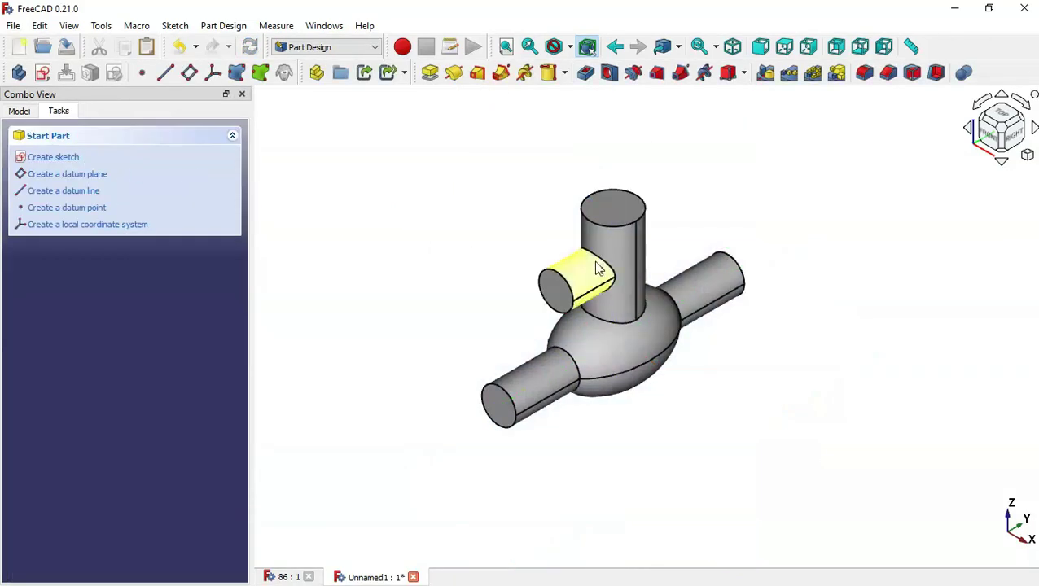
Start an additive cylinder on the rear end face of the long horizontal pipe, using the Inertial CS attachment mode
drag(864, 340, 847, 350)
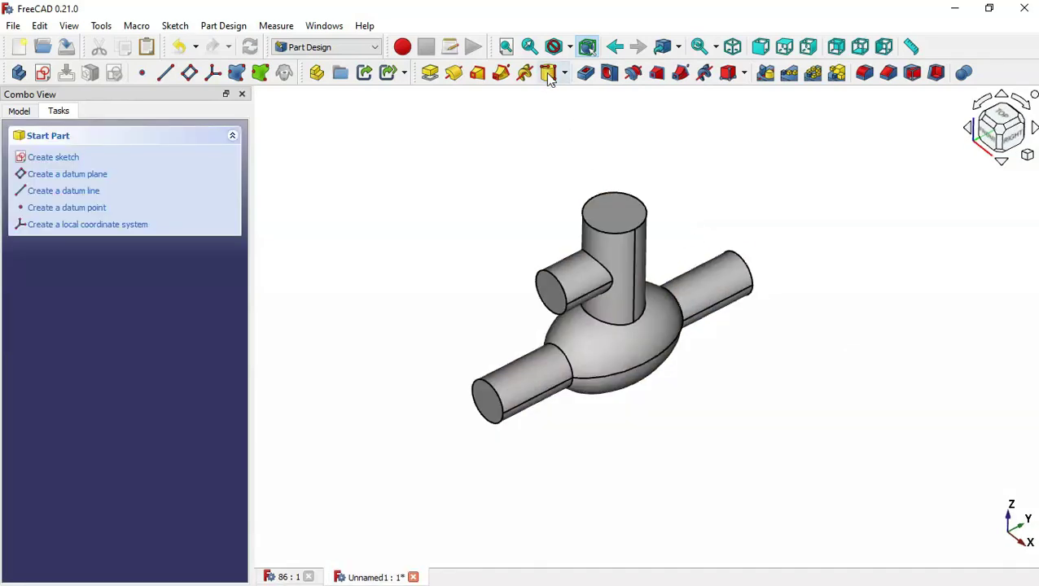
click(549, 75)
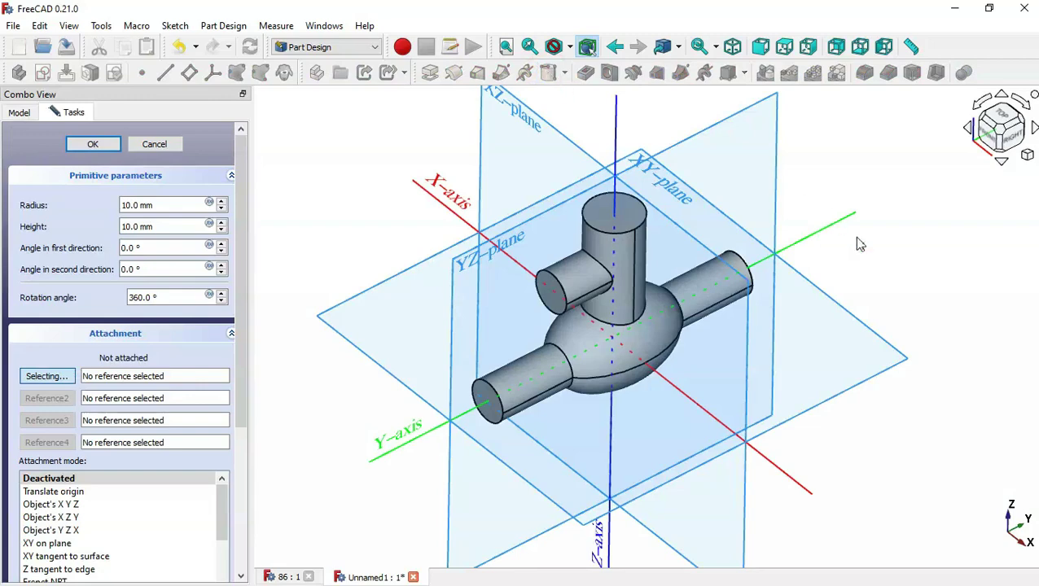
middle_drag(860, 244, 749, 295)
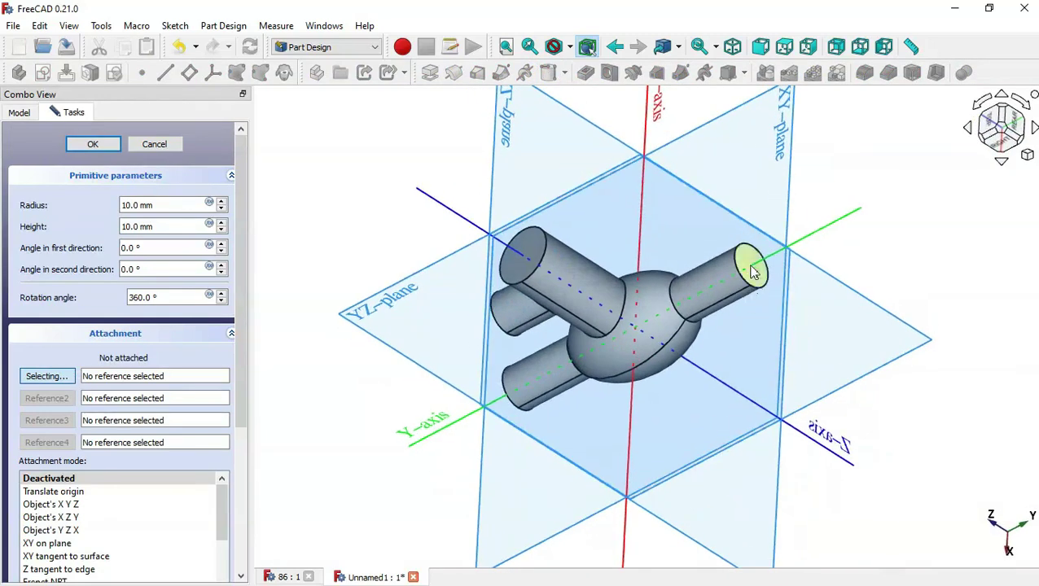
click(745, 264)
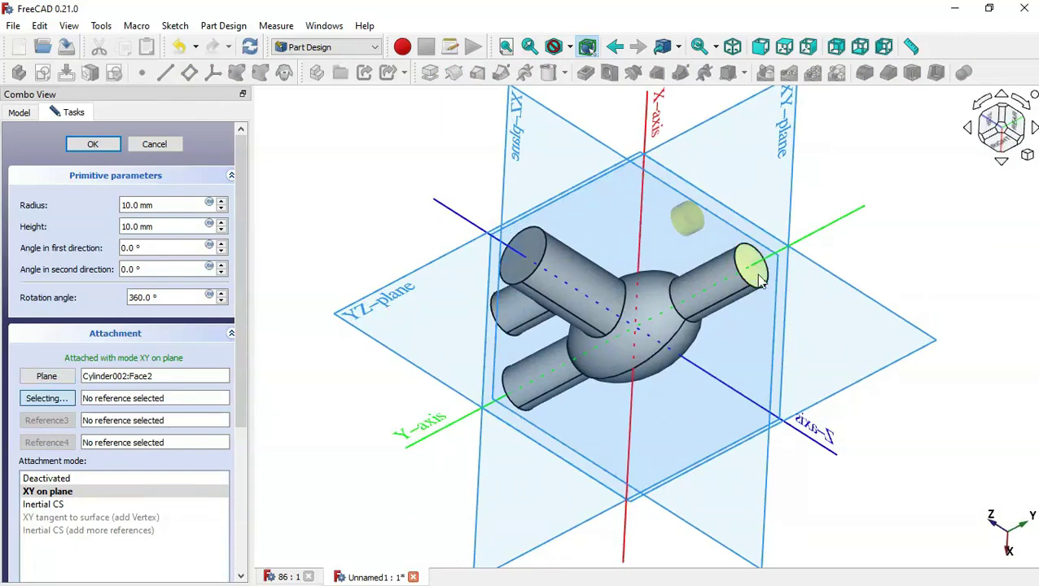
scroll(741, 265, up, 3)
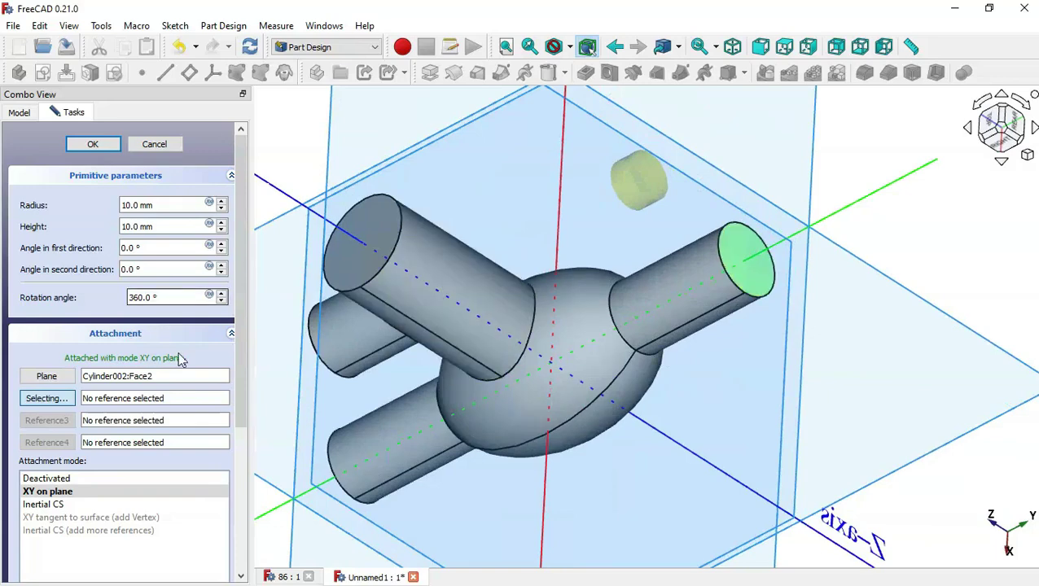
drag(238, 381, 242, 515)
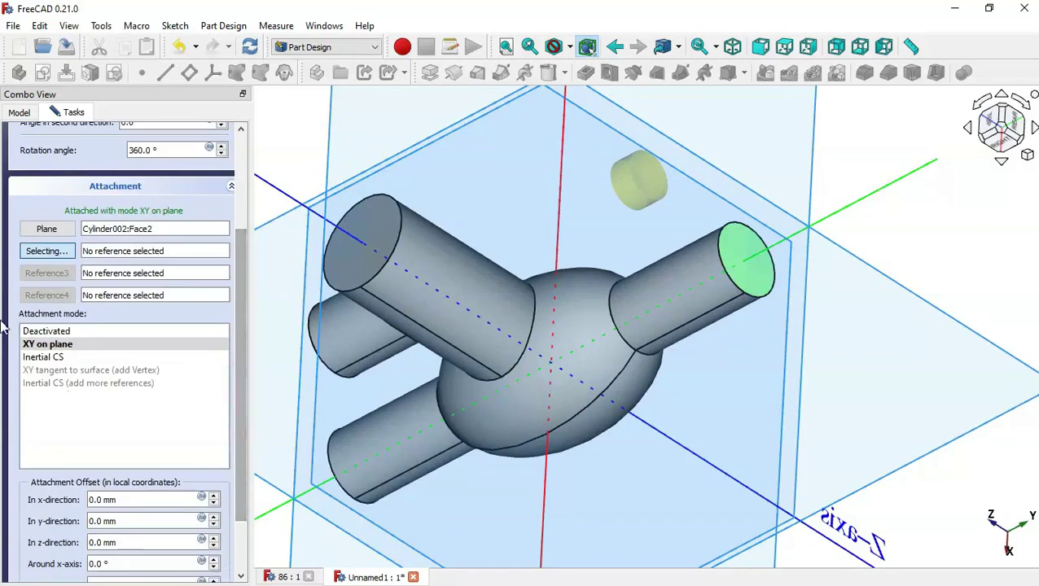
click(58, 361)
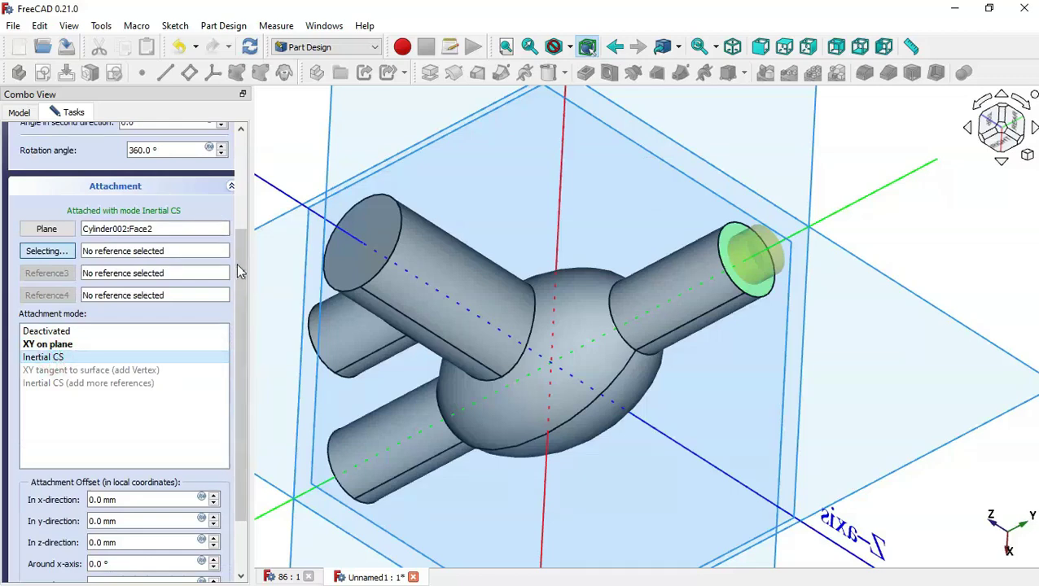
scroll(242, 277, up, 3)
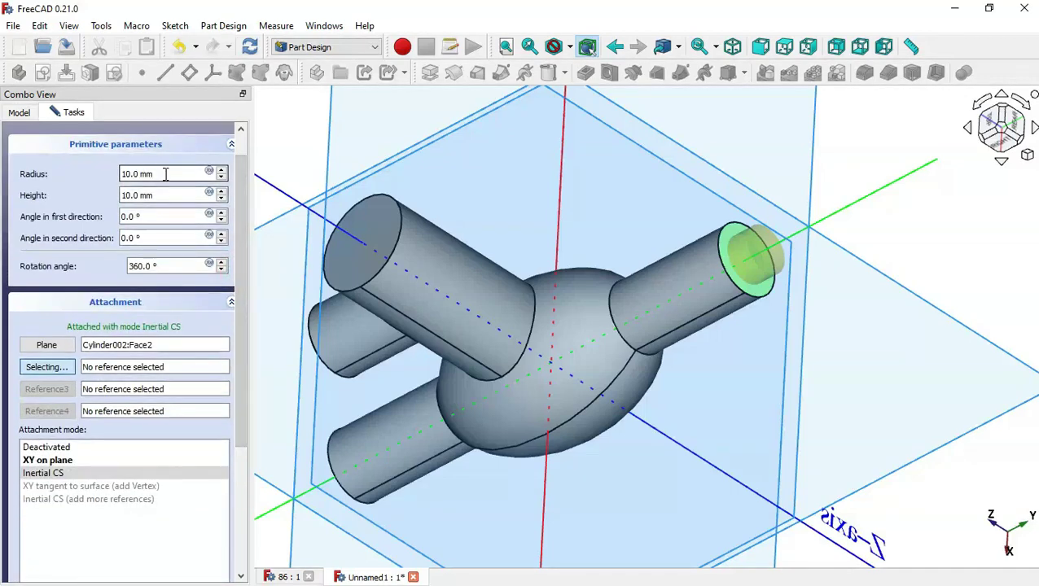
Set the flange cylinder's radius to 35 mm and height to 5 mm, and finish it
drag(167, 174, 118, 178)
text(35)
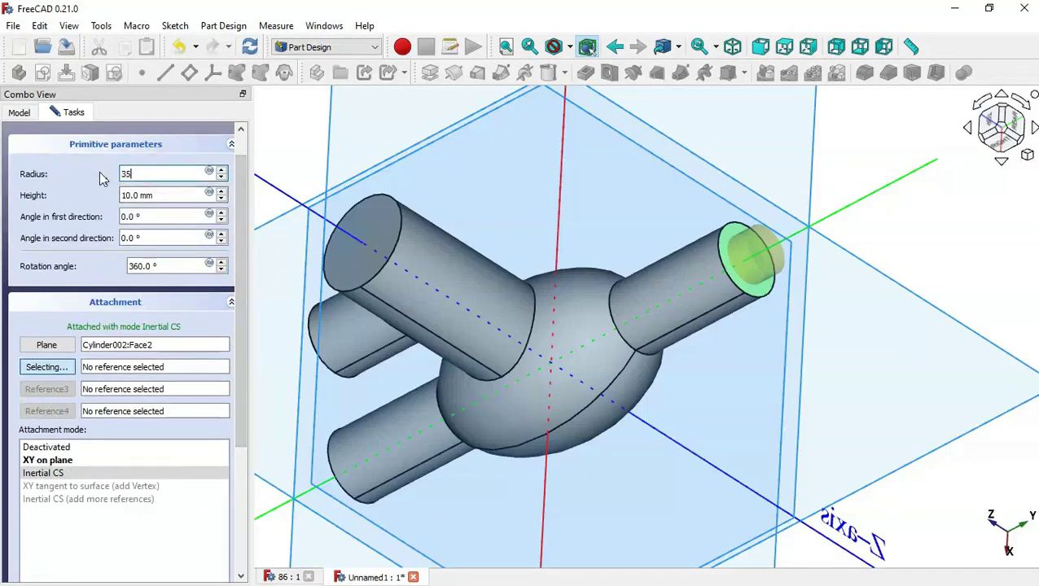
drag(166, 192, 118, 196)
text(5)
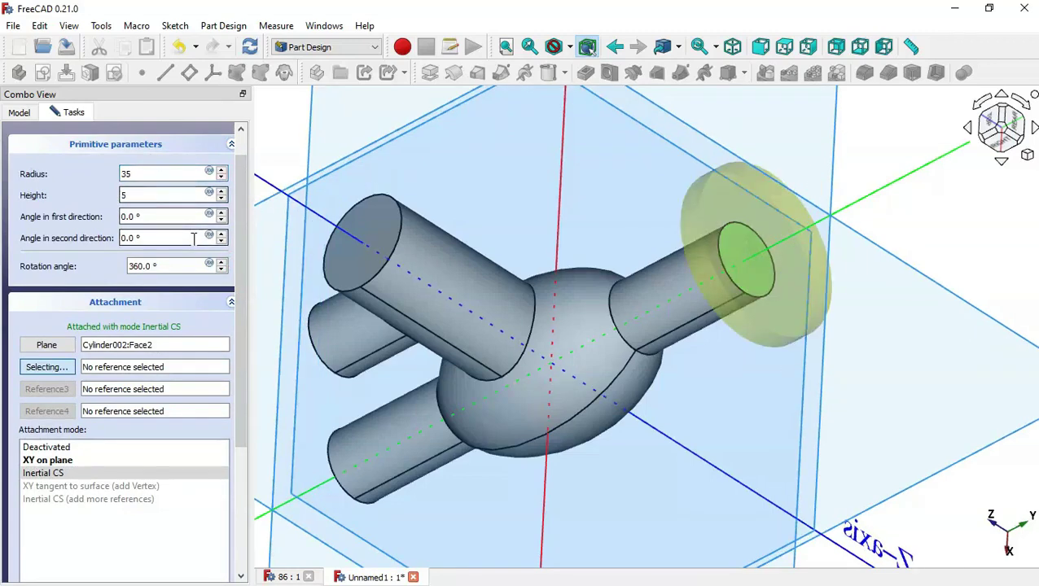
drag(243, 251, 243, 242)
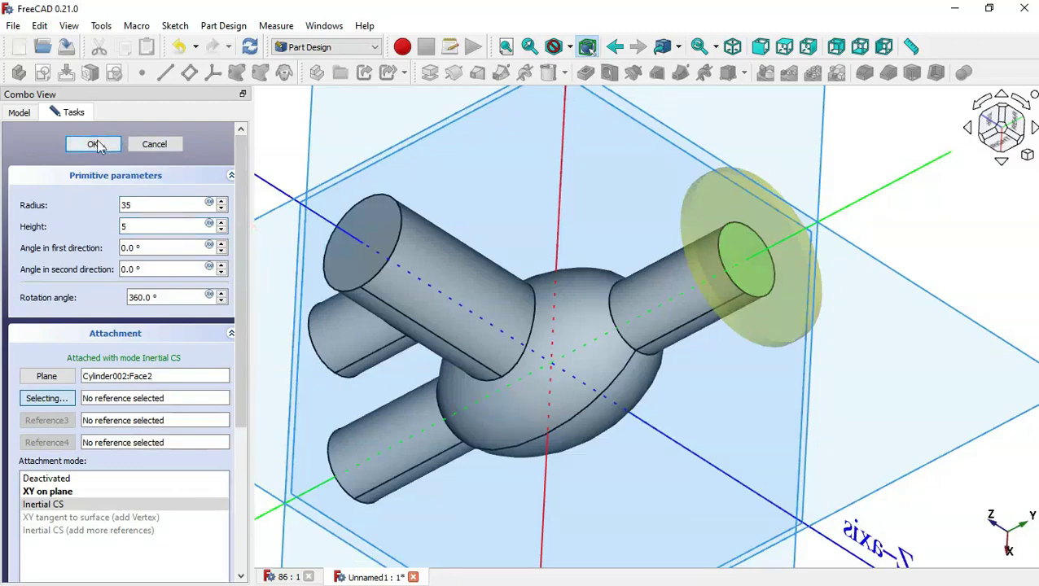
click(97, 144)
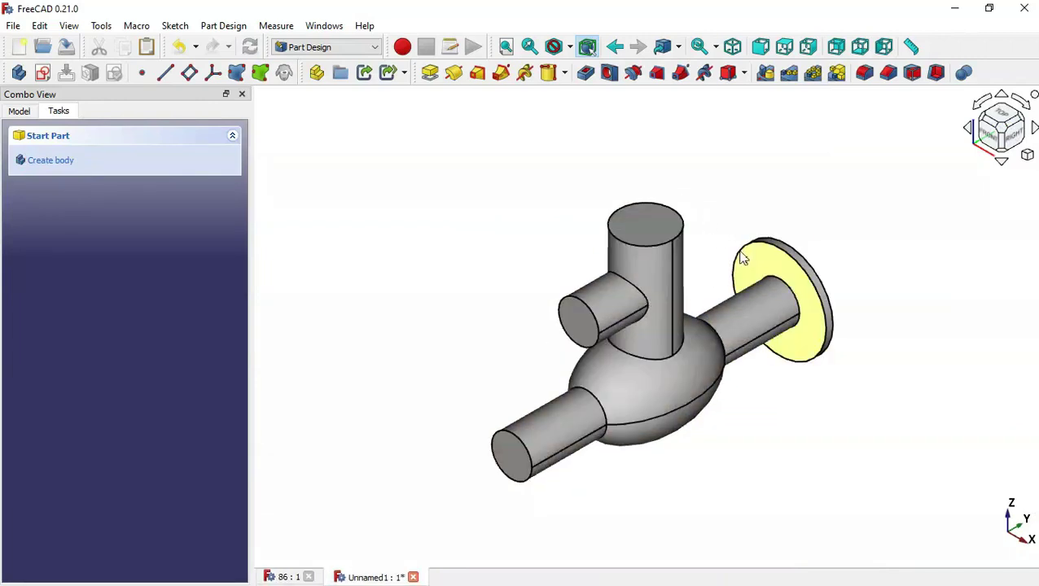
Start a sketch on the flange's pipe-side face, section the view, and draw a circle about 14.7 mm in diameter centred on the vertical axis
click(759, 271)
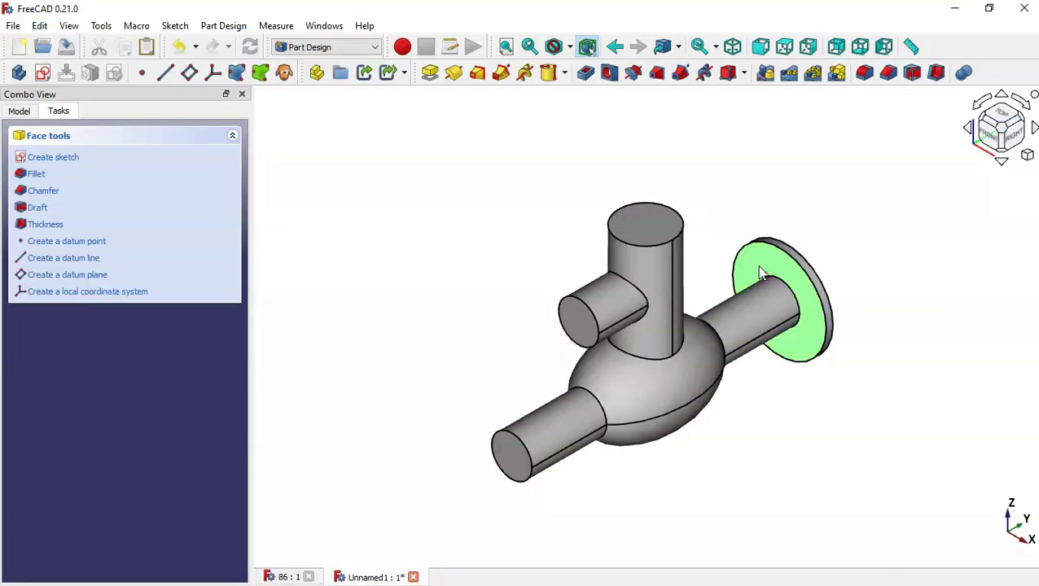
click(43, 73)
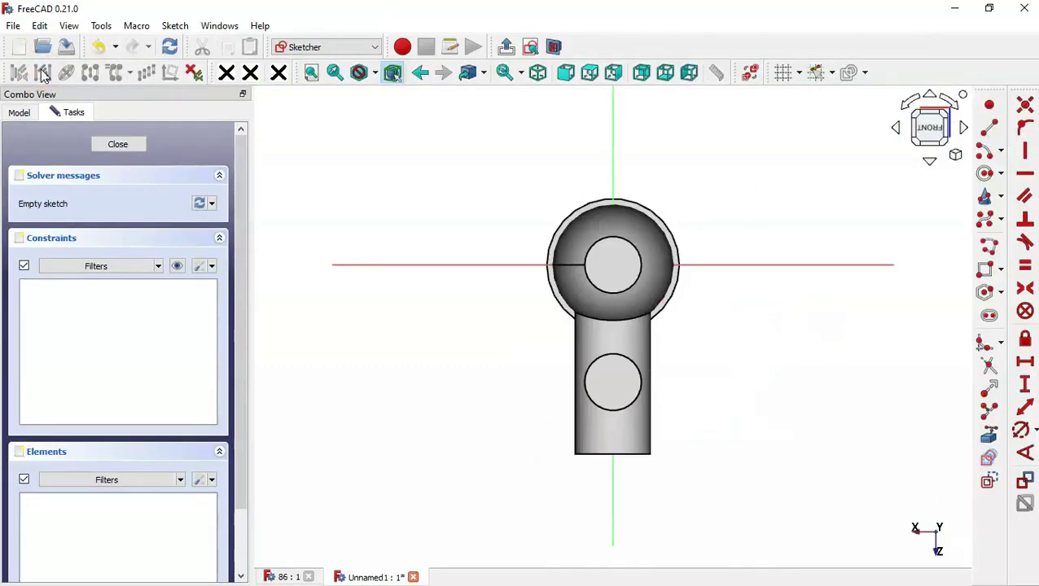
click(554, 48)
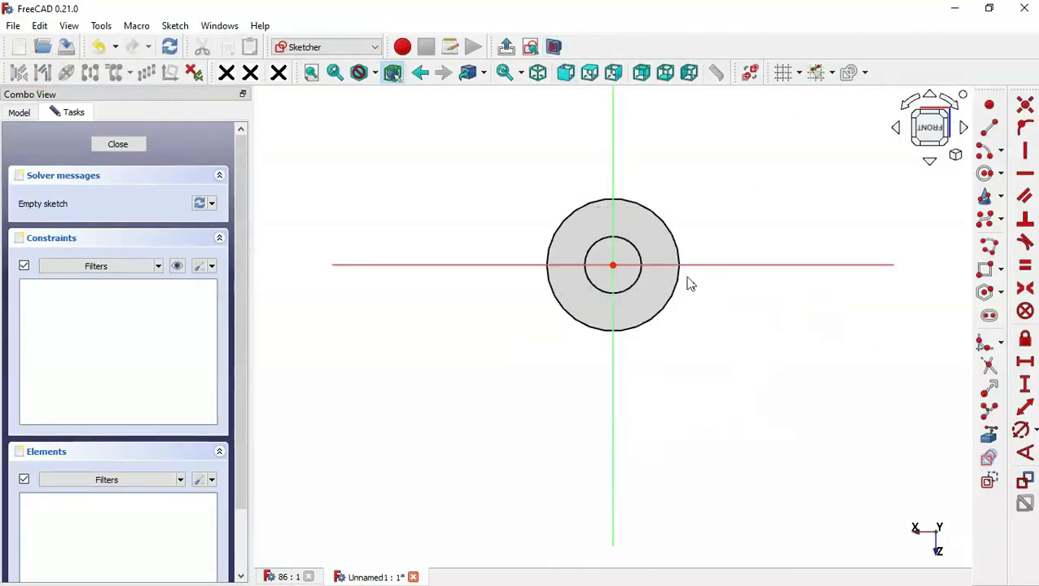
scroll(691, 285, up, 3)
click(985, 173)
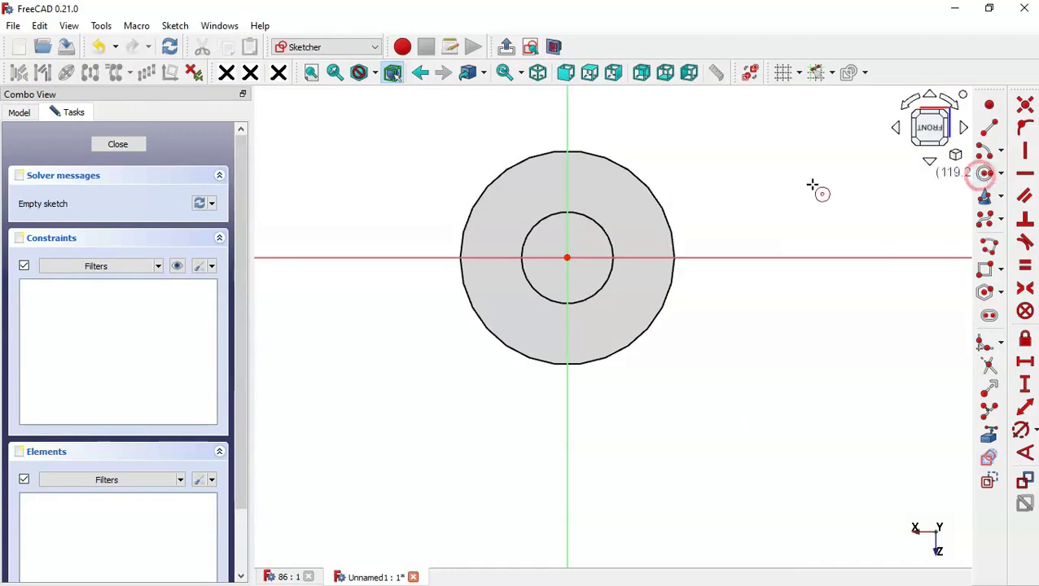
click(569, 176)
click(587, 187)
scroll(550, 139, up, 1)
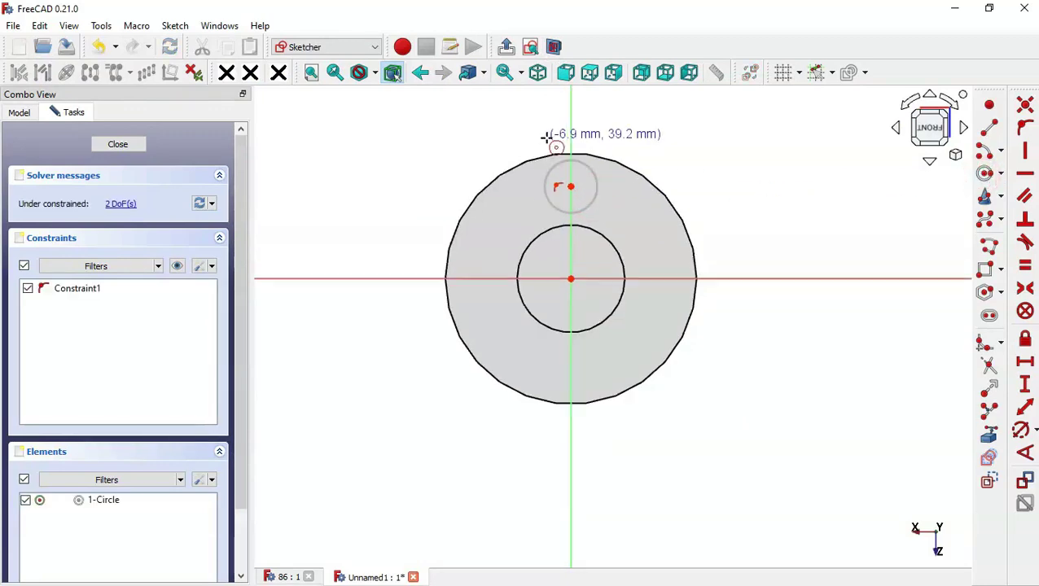
Constrain the diameter of the flange hole circle to 10 mm
click(1021, 429)
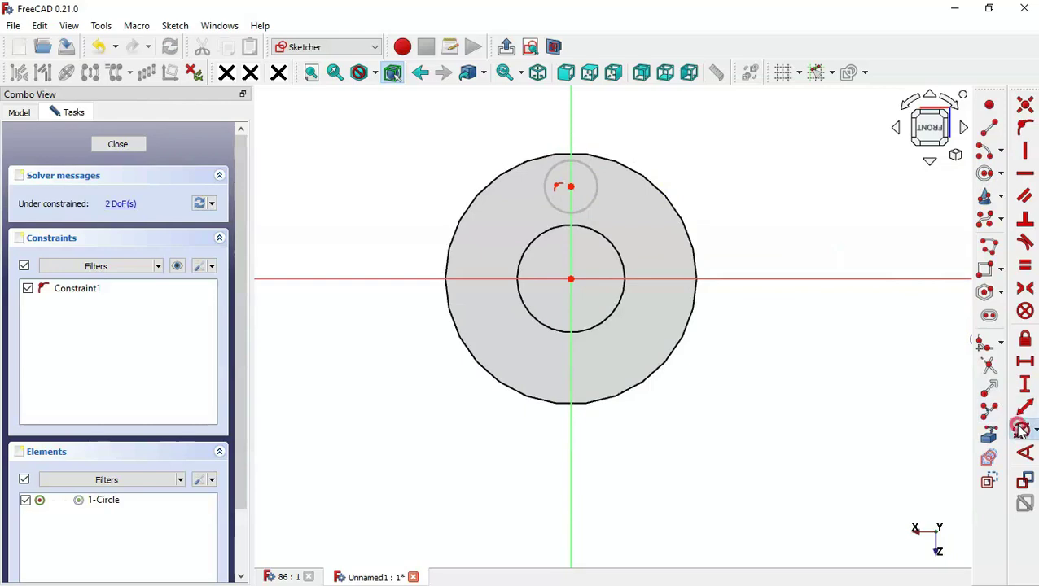
click(583, 161)
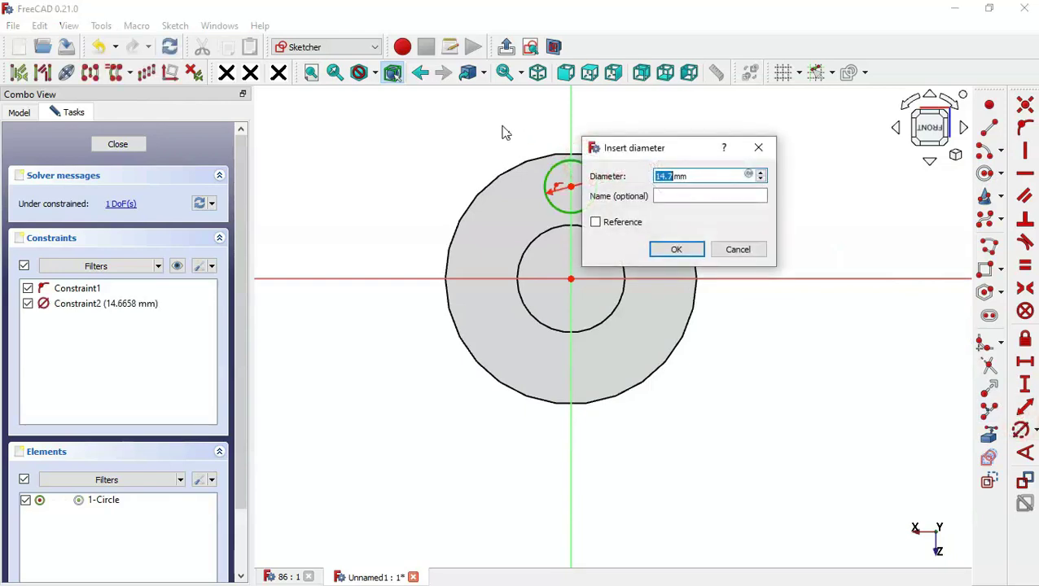
text(10)
key(Return)
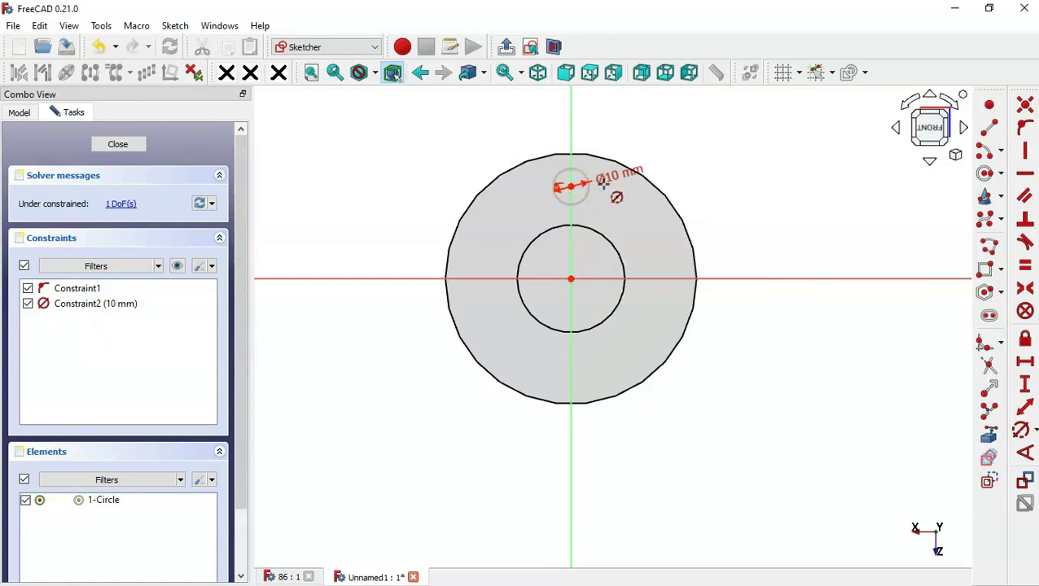
Constrain the vertical distance between the origin and the hole circle's centre to 24 mm, and close the sketch
click(1025, 385)
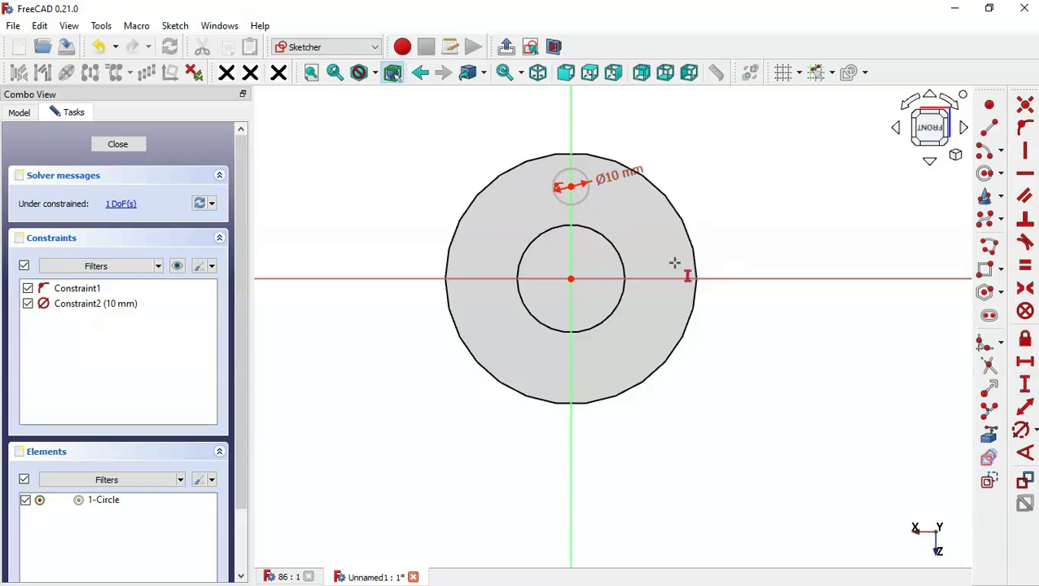
click(571, 279)
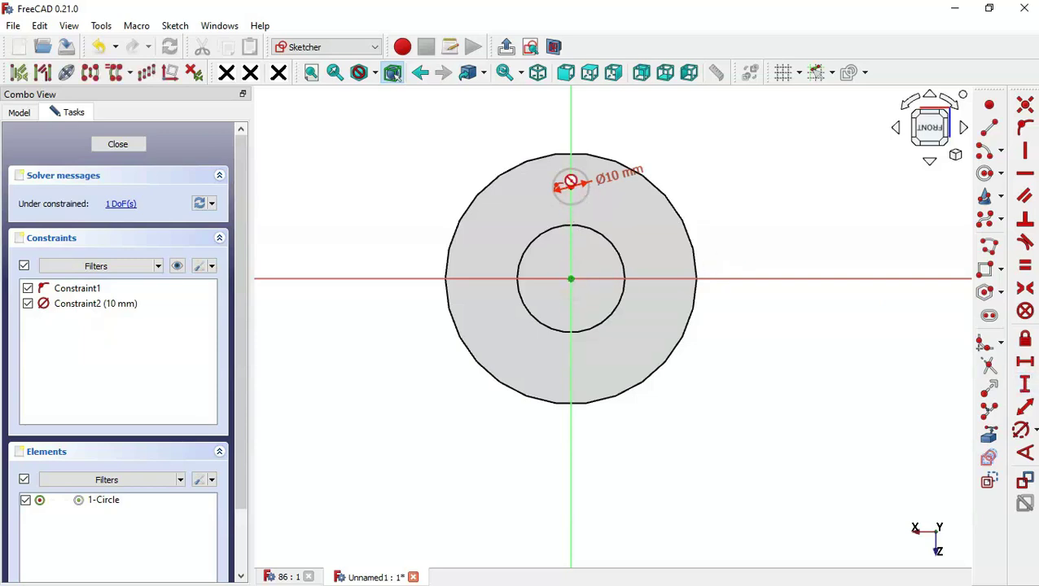
click(572, 188)
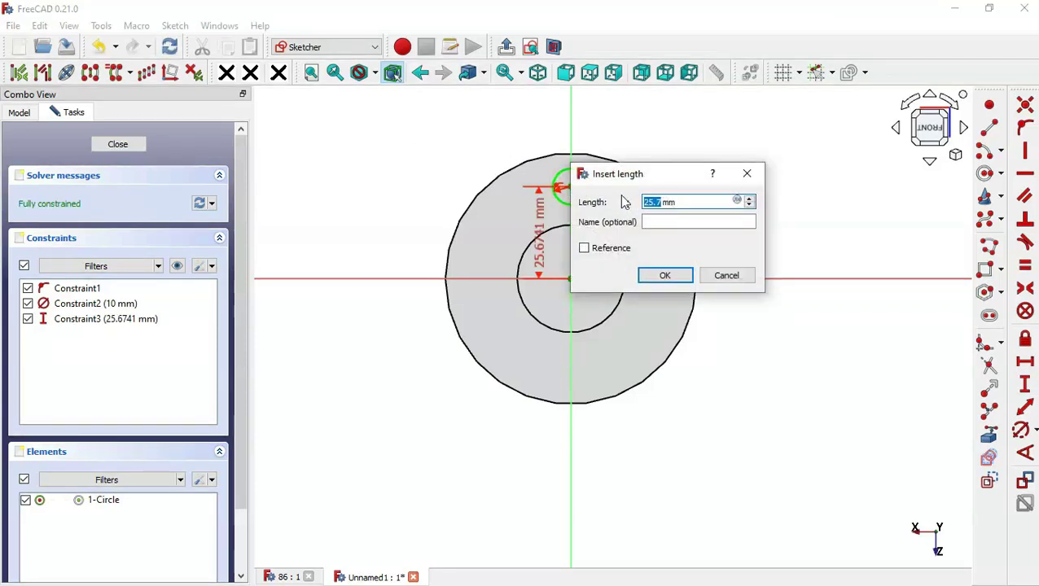
text(24)
key(Return)
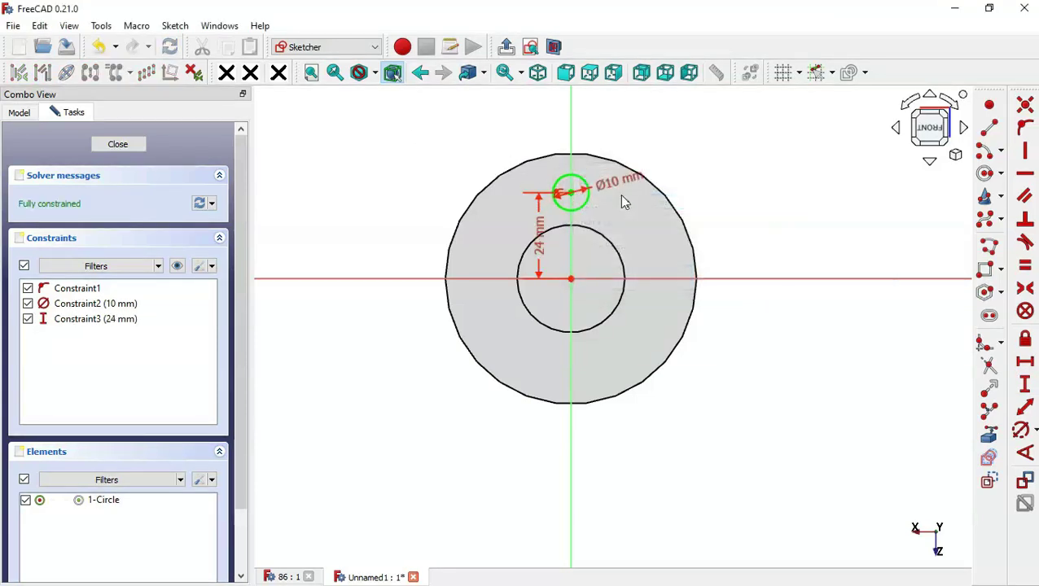
click(506, 49)
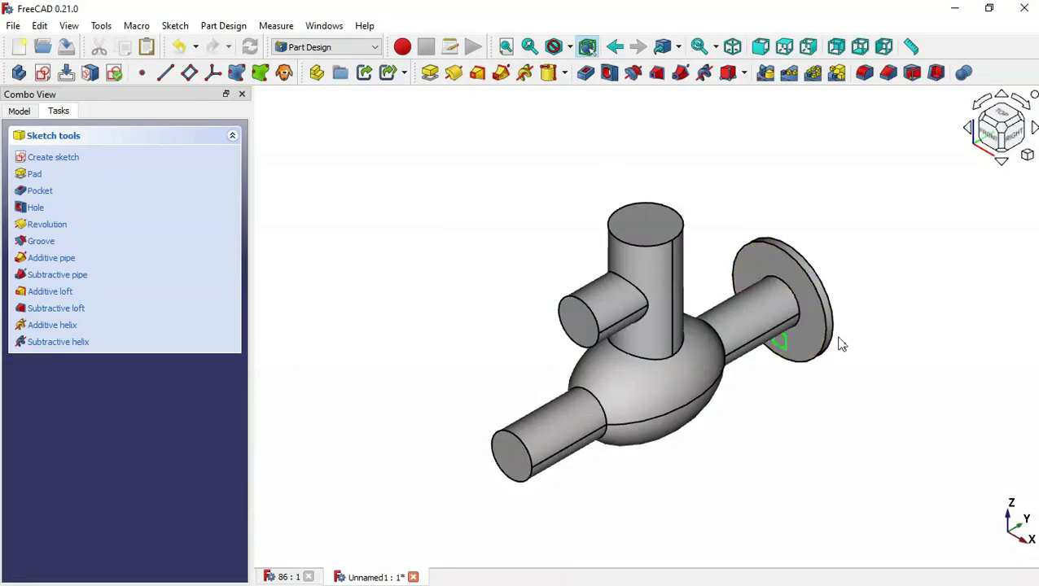
Cut the hole sketch through the flange as a pocket with a length of 5 mm
scroll(841, 346, up, 3)
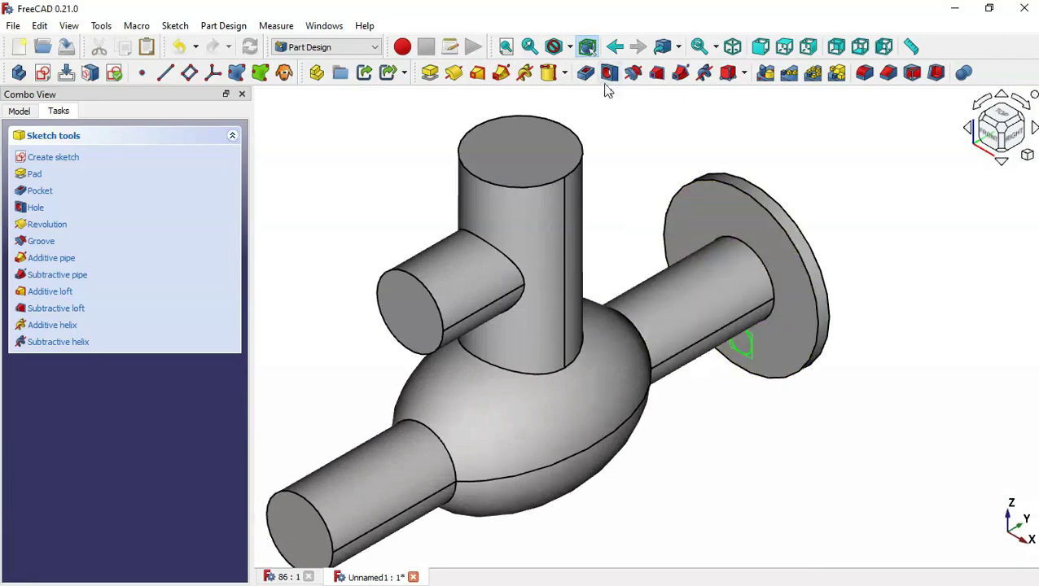
click(586, 72)
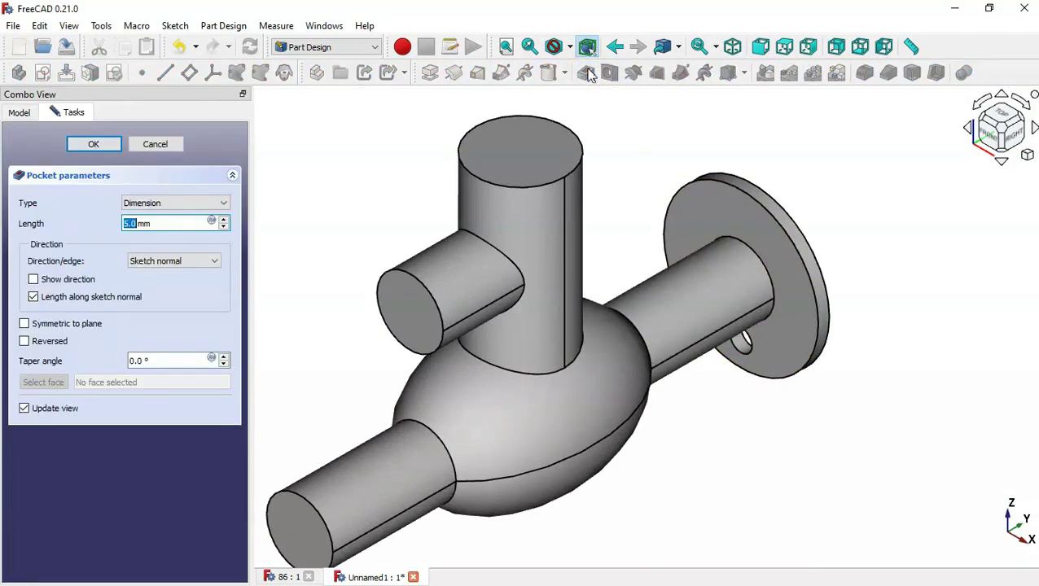
mouse_move(753, 400)
middle_down()
mouse_move(747, 383)
mouse_move(739, 412)
middle_up()
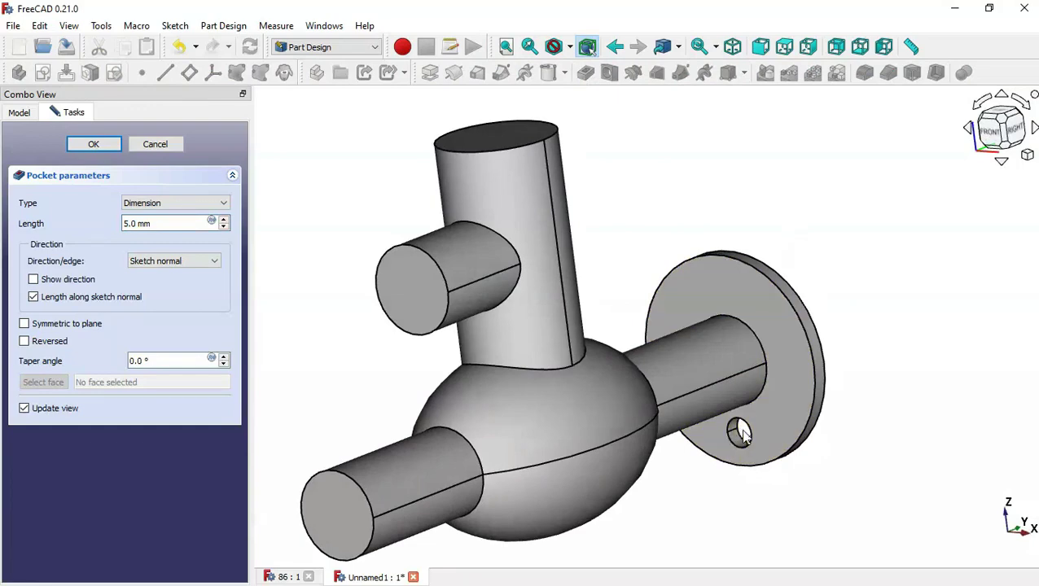
click(94, 144)
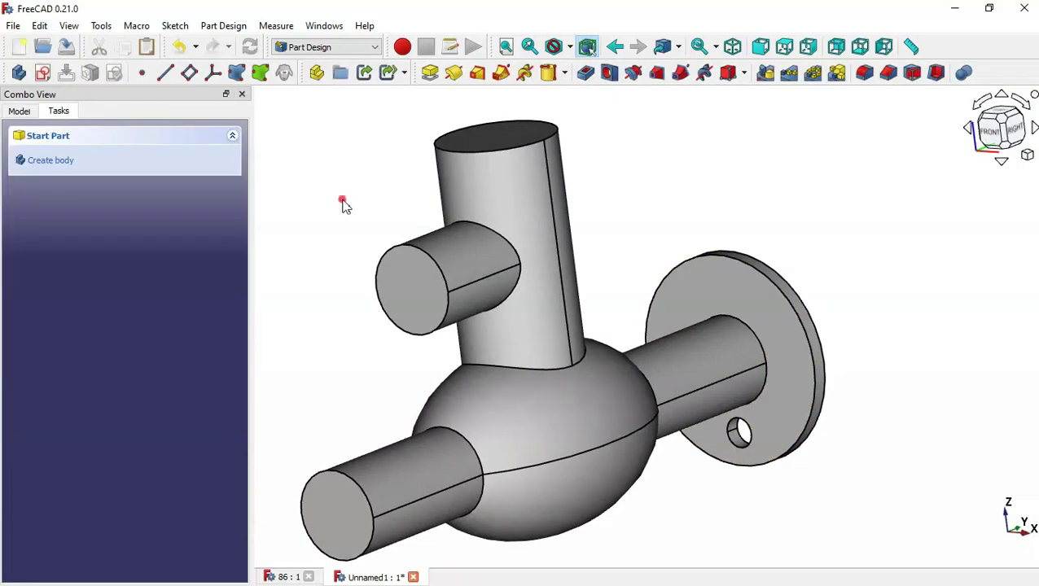
key(0)
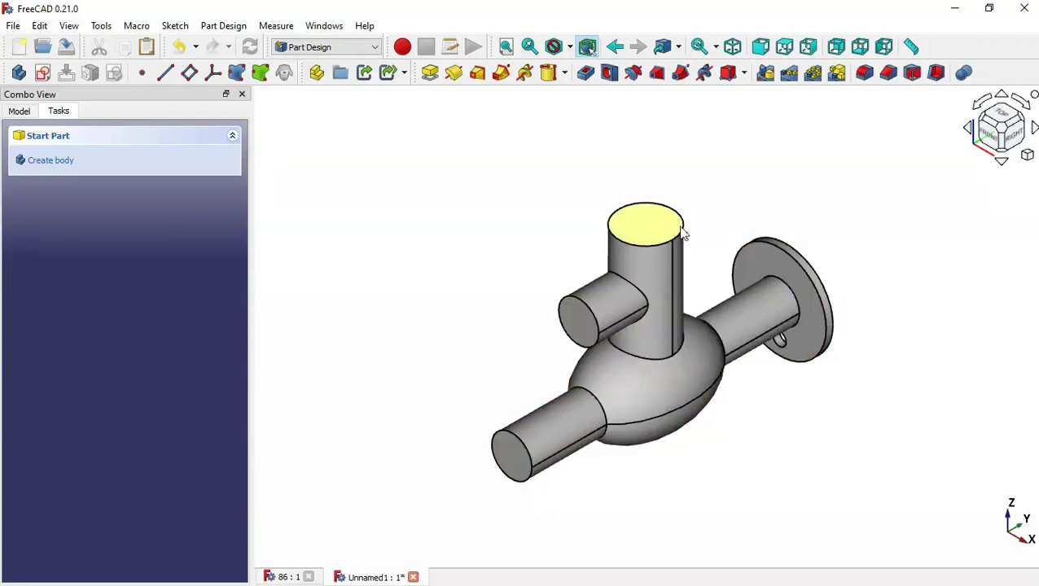
Create a polar pattern of the flange hole pocket with 4 occurrences over 360° about the normal sketch axis
click(26, 111)
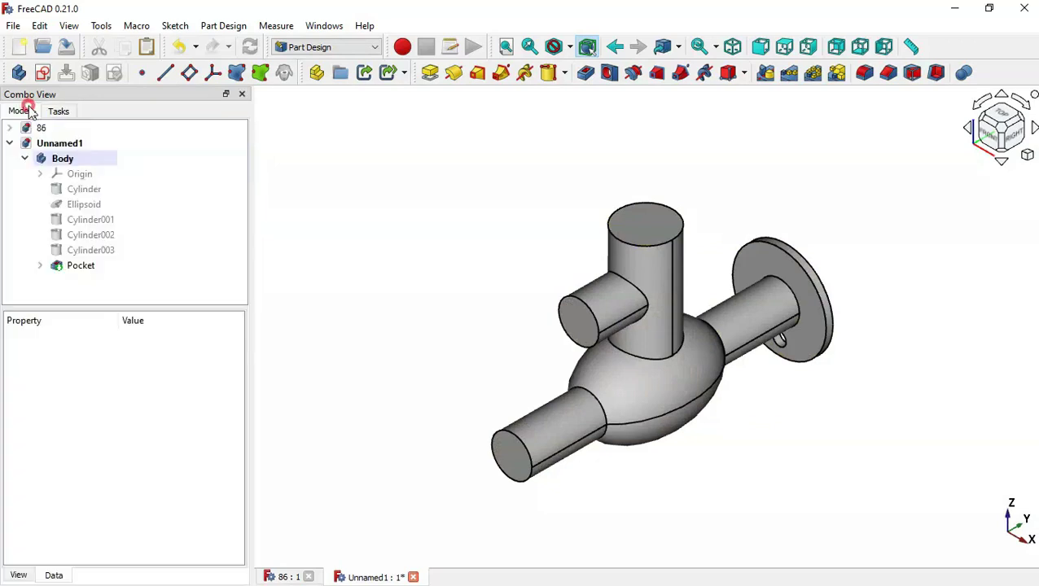
click(81, 266)
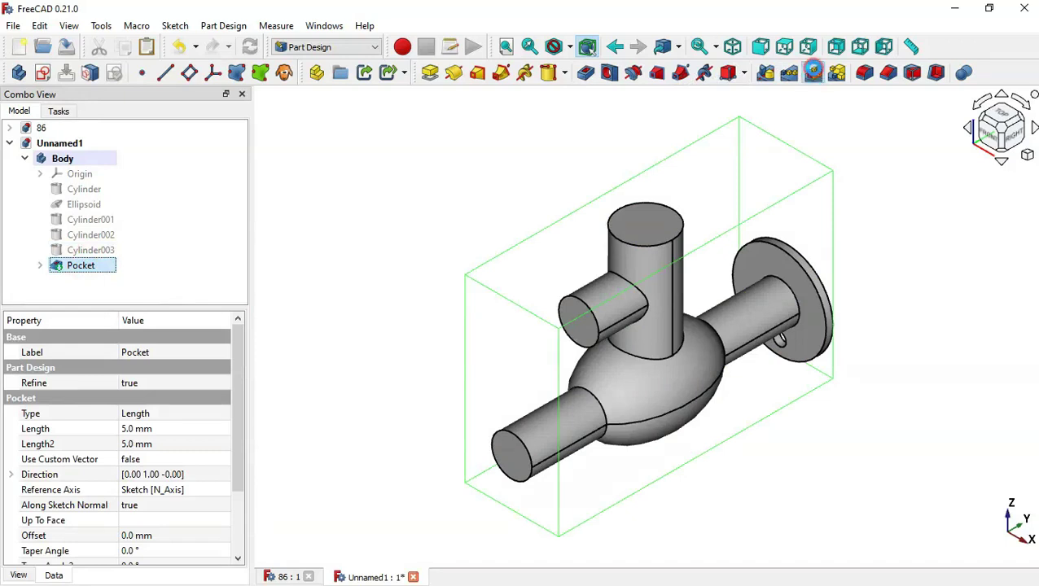
click(814, 74)
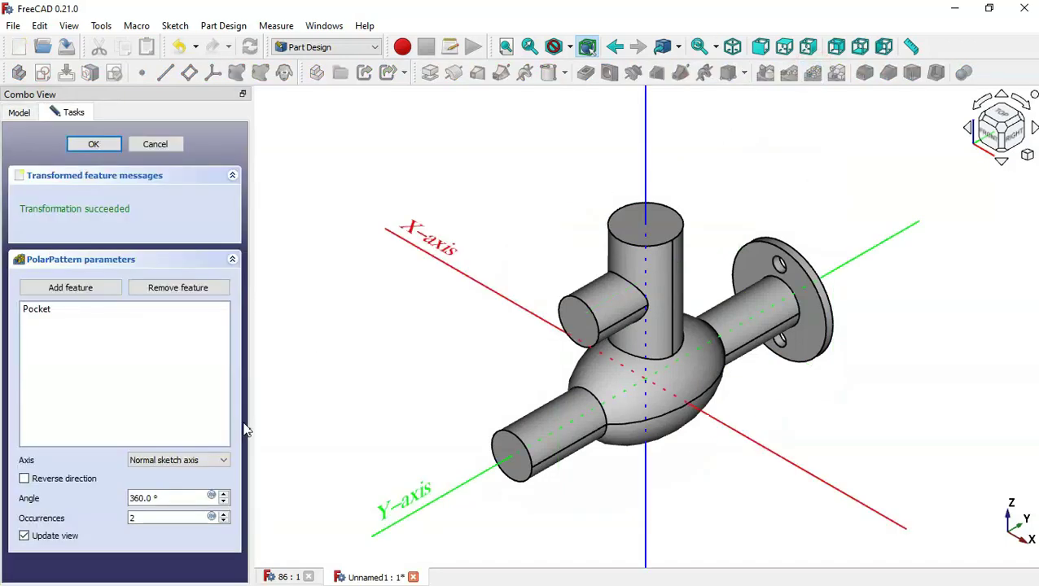
click(189, 518)
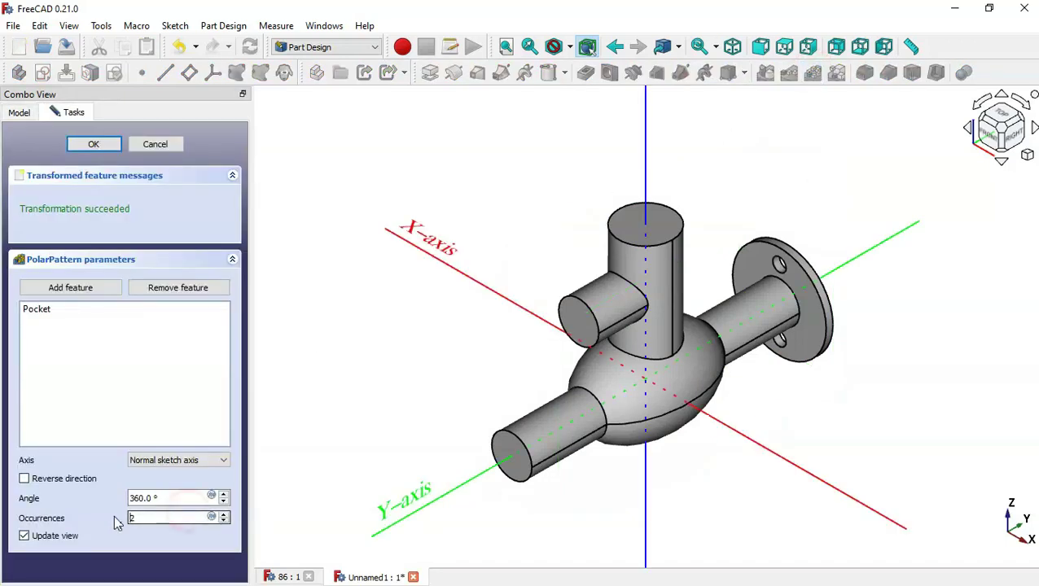
double_click(144, 518)
text(4)
click(88, 145)
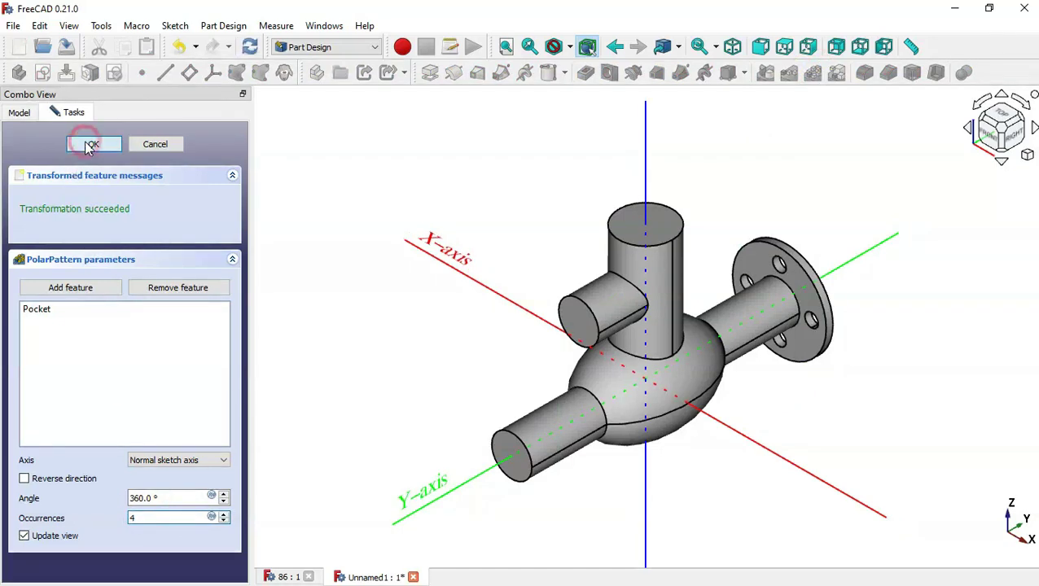
middle_drag(943, 257, 855, 263)
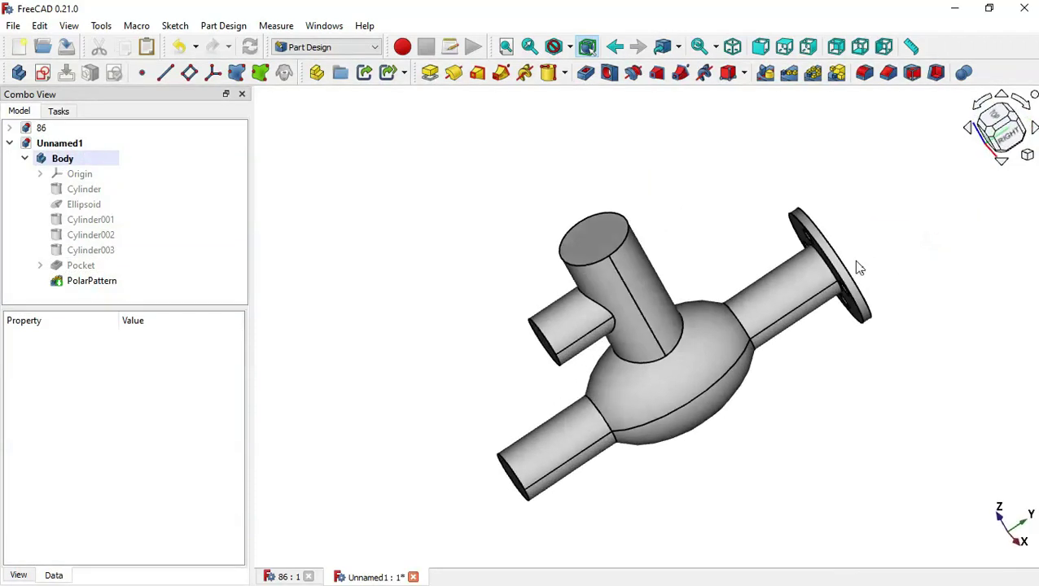
key(0)
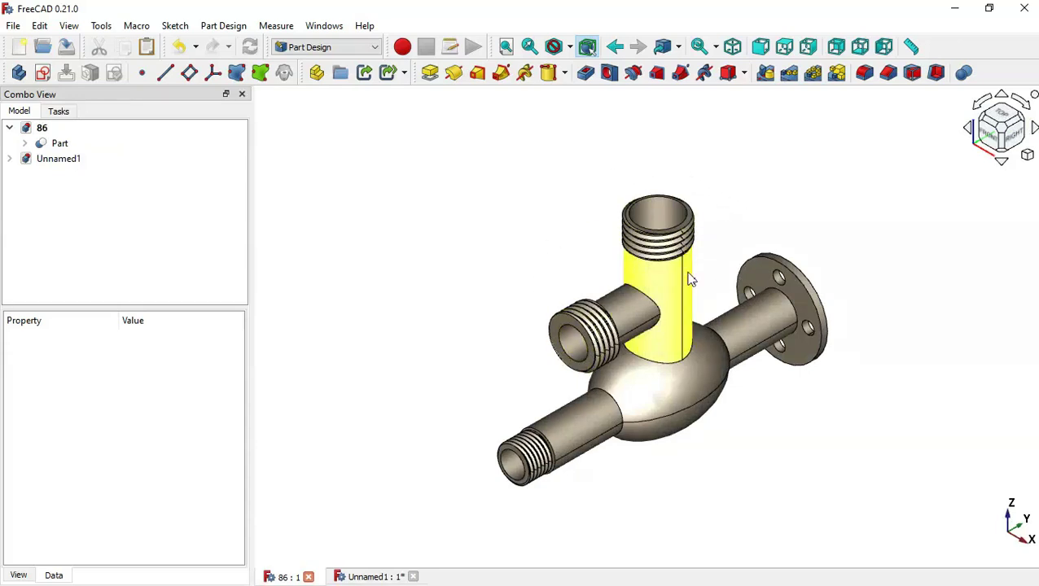
Return from the reference model to the Unnamed1 document and switch to the Fasteners workbench
key(ctrl+Tab)
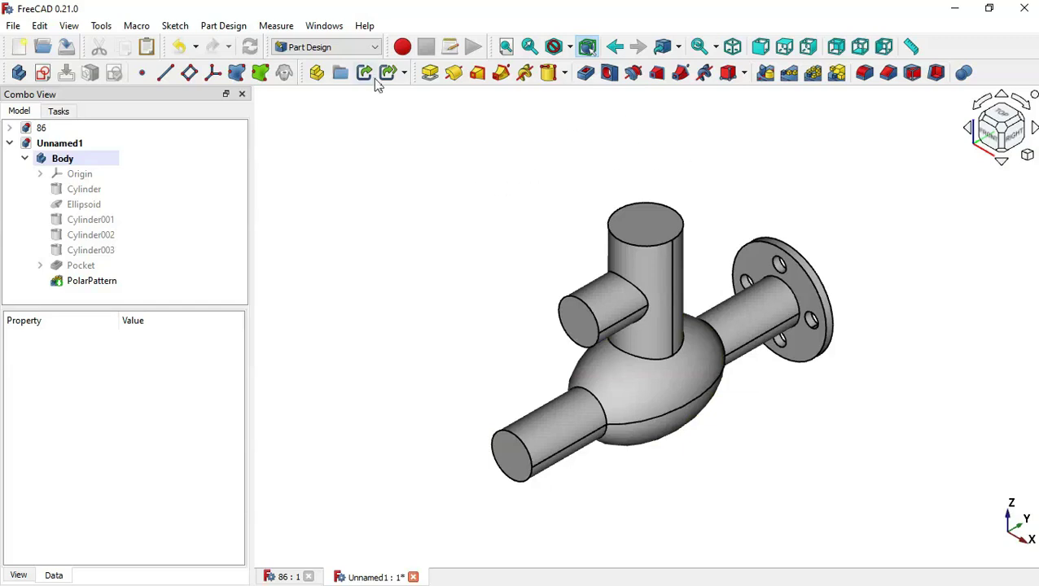
click(333, 49)
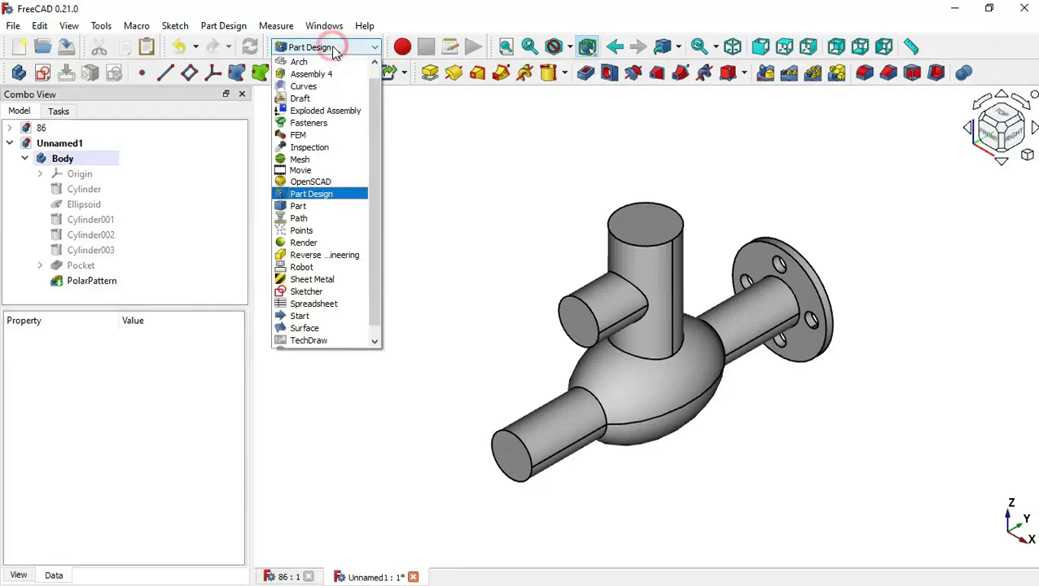
click(310, 123)
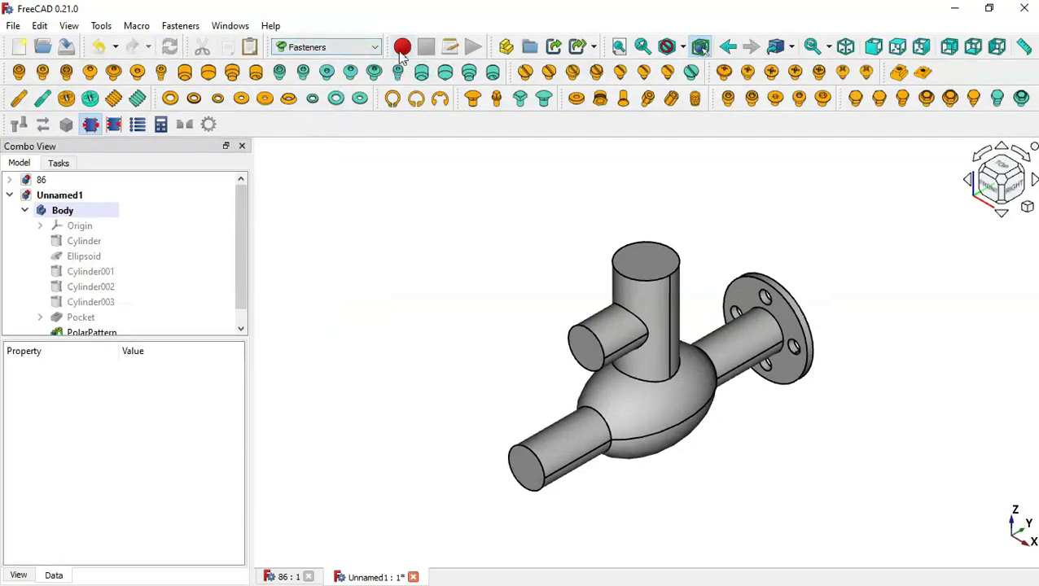
click(101, 27)
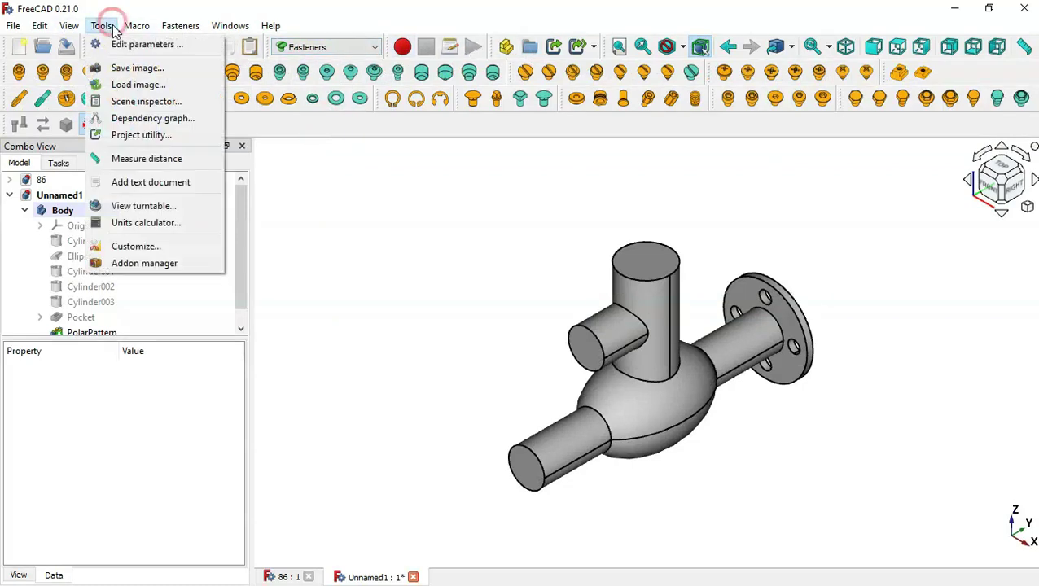
click(202, 265)
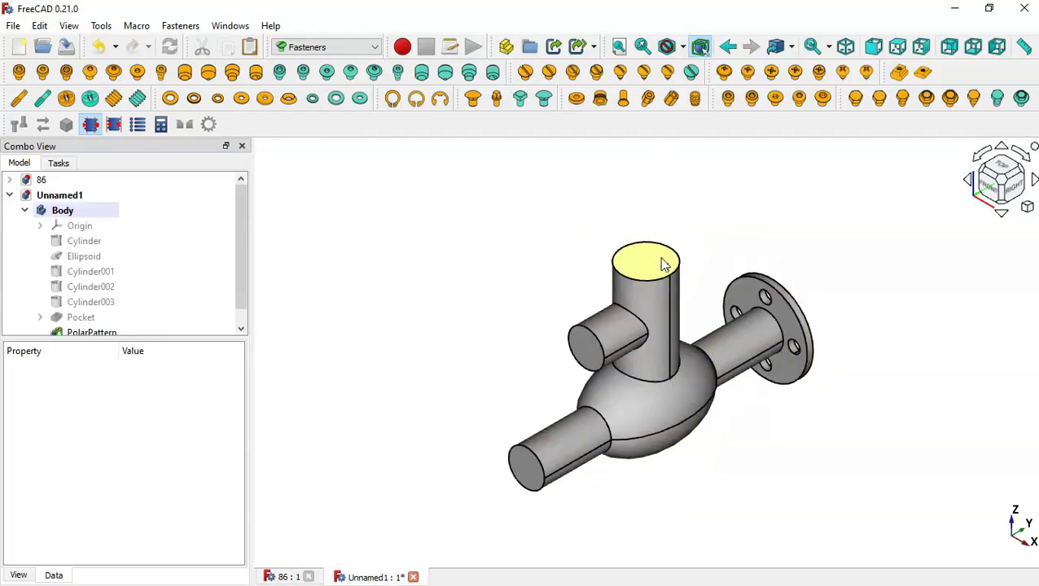
click(494, 251)
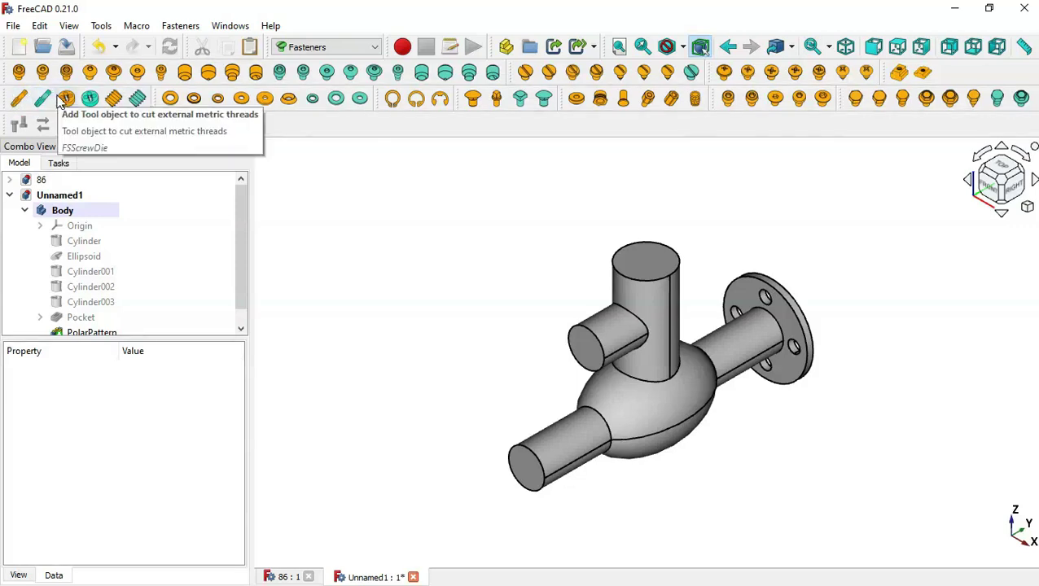
Add a threaded rod and move it in the negative x-direction until it stands clear of the fitting body
click(114, 100)
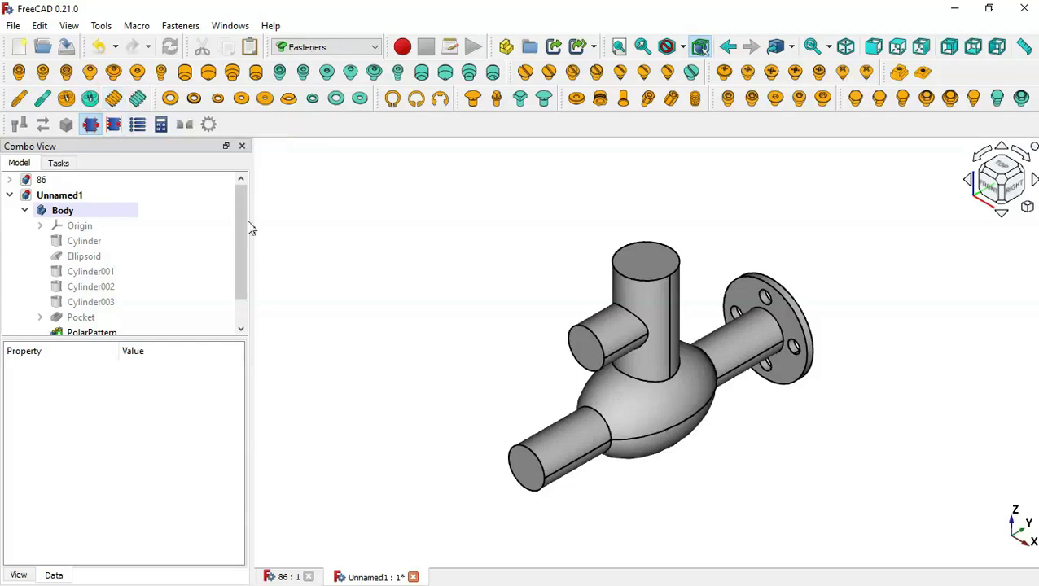
drag(244, 213, 248, 262)
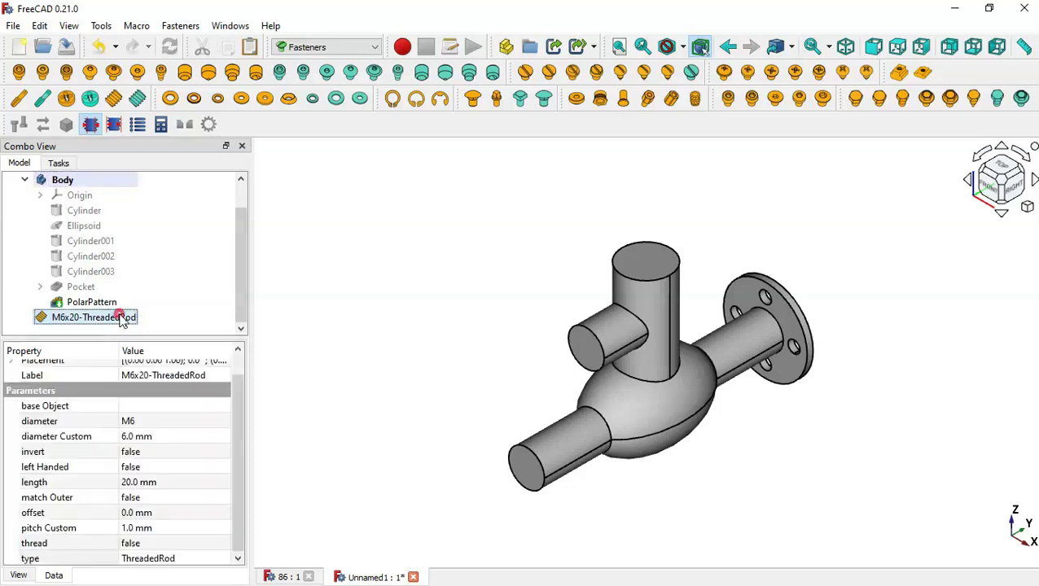
double_click(123, 319)
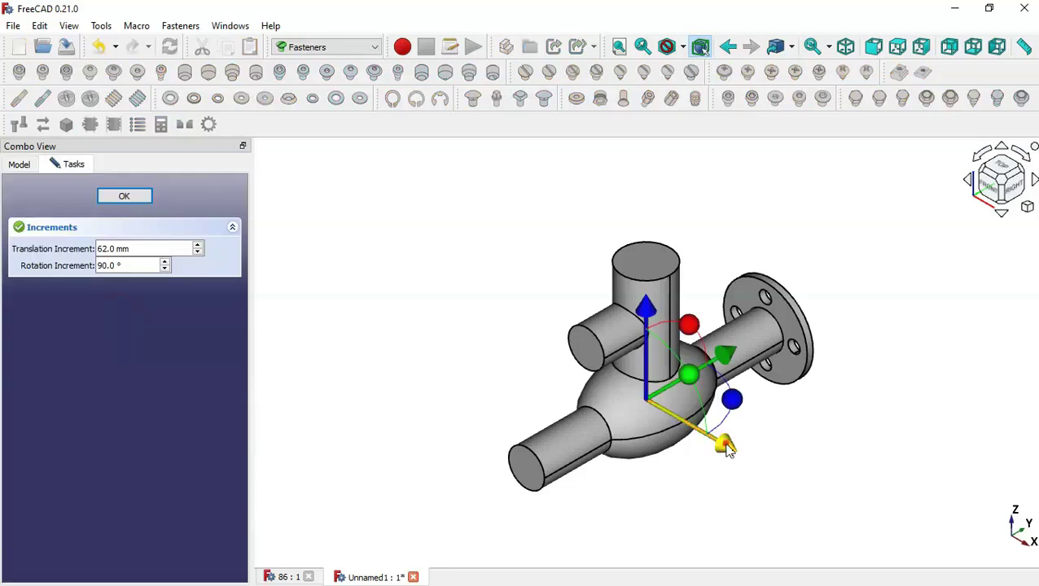
drag(725, 444, 577, 360)
click(150, 196)
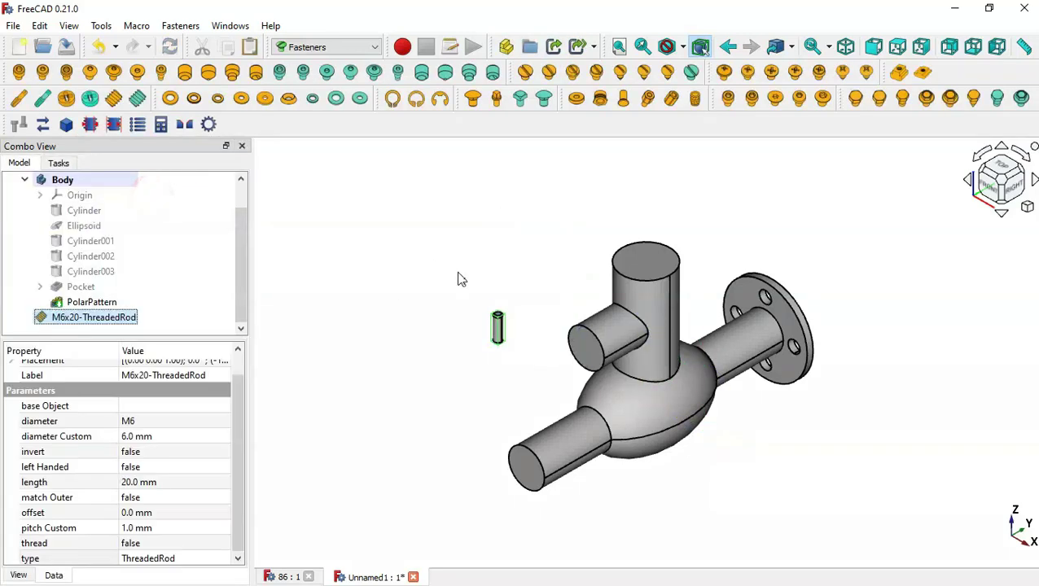
Set the threaded rod's diameter to M42 and its custom pitch to 4 mm
scroll(498, 326, up, 1)
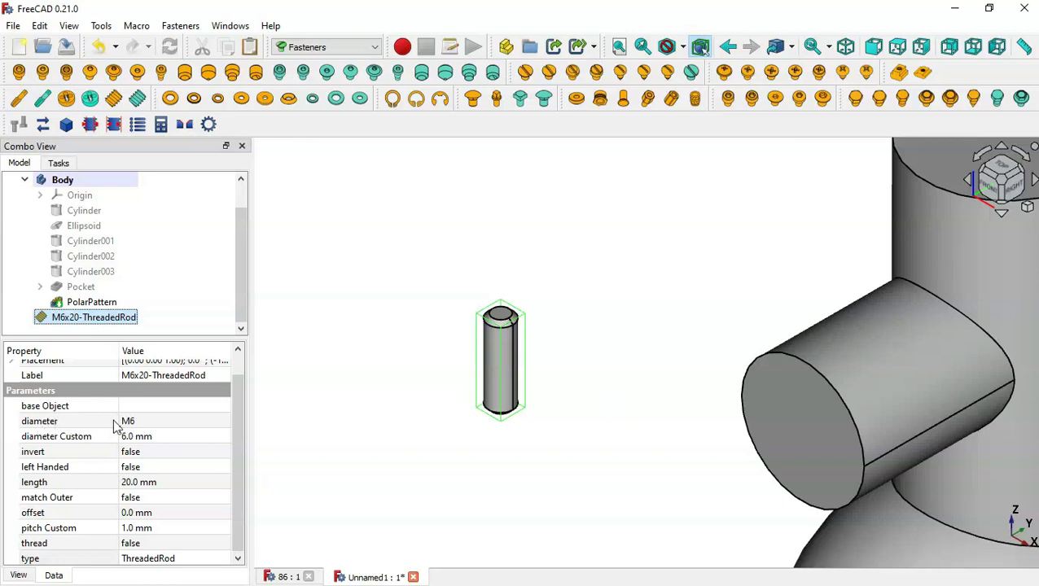
click(196, 421)
drag(220, 452, 227, 506)
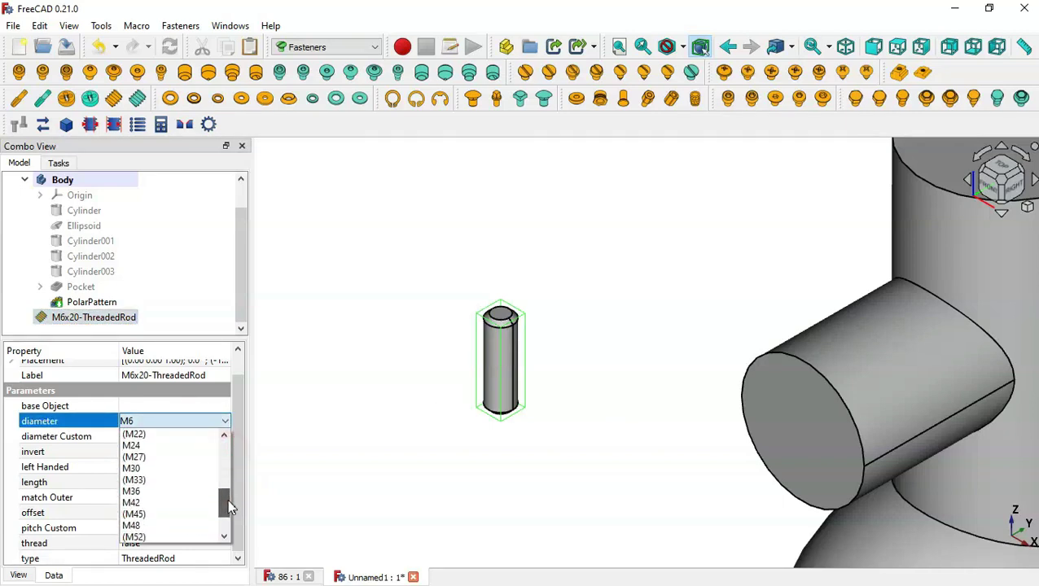
click(183, 503)
click(239, 443)
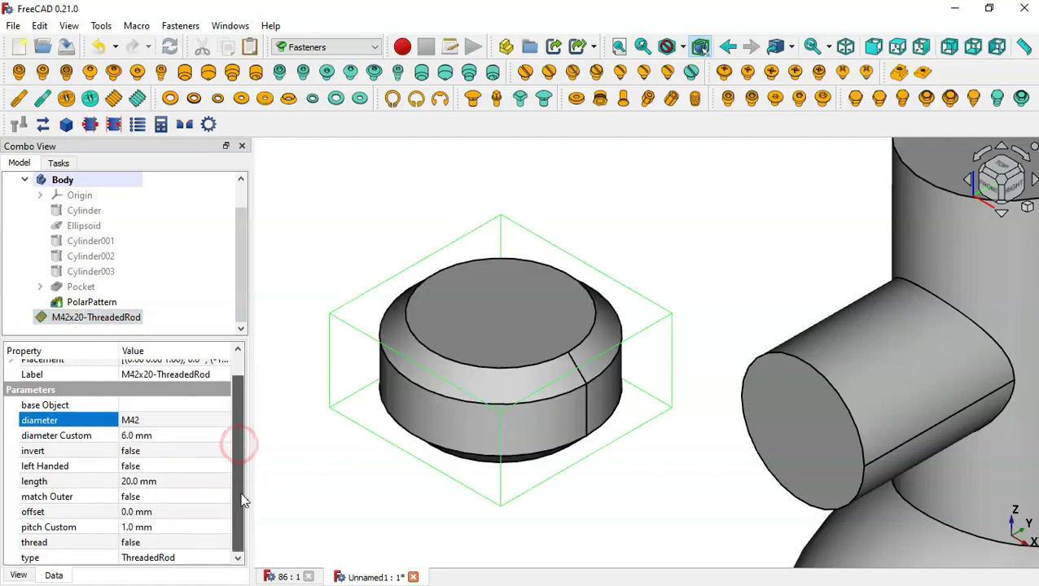
click(190, 528)
text(4)
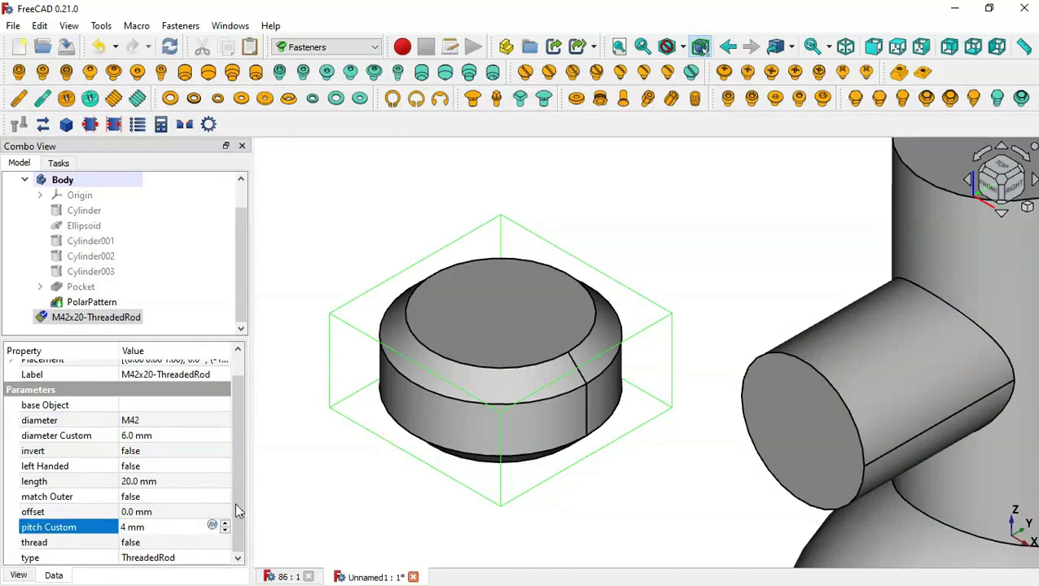
mouse_move(238, 492)
mouse_down()
mouse_move(236, 477)
mouse_move(236, 510)
mouse_up()
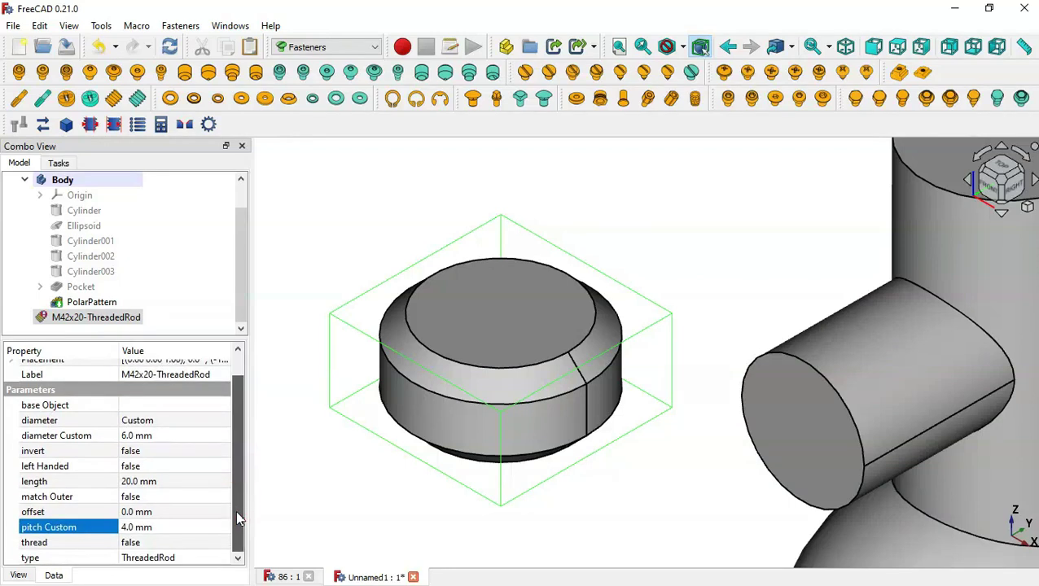
Restore the threaded rod's diameter from Custom to M42 and recompute the document
mouse_move(114, 323)
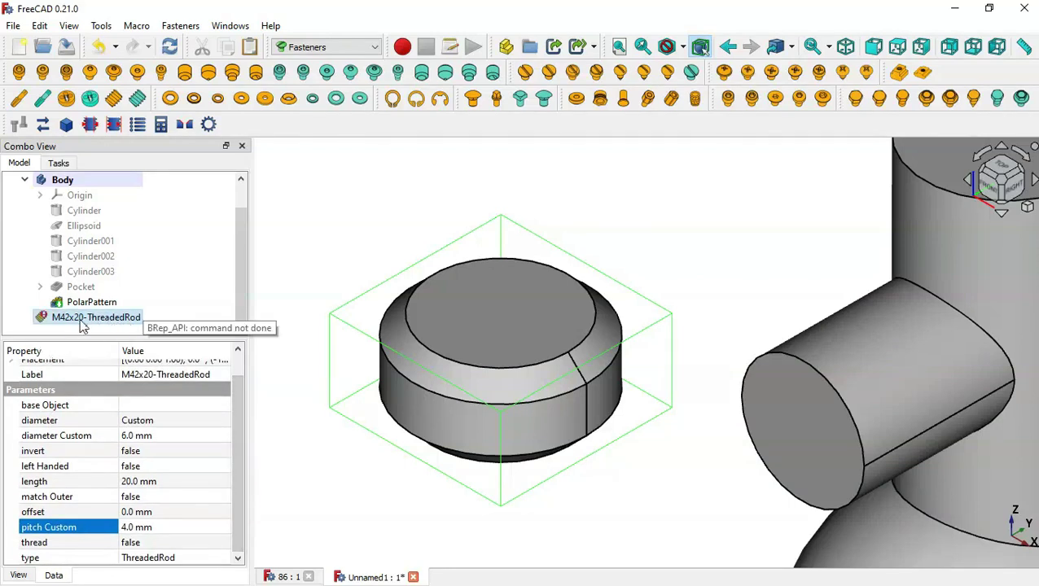
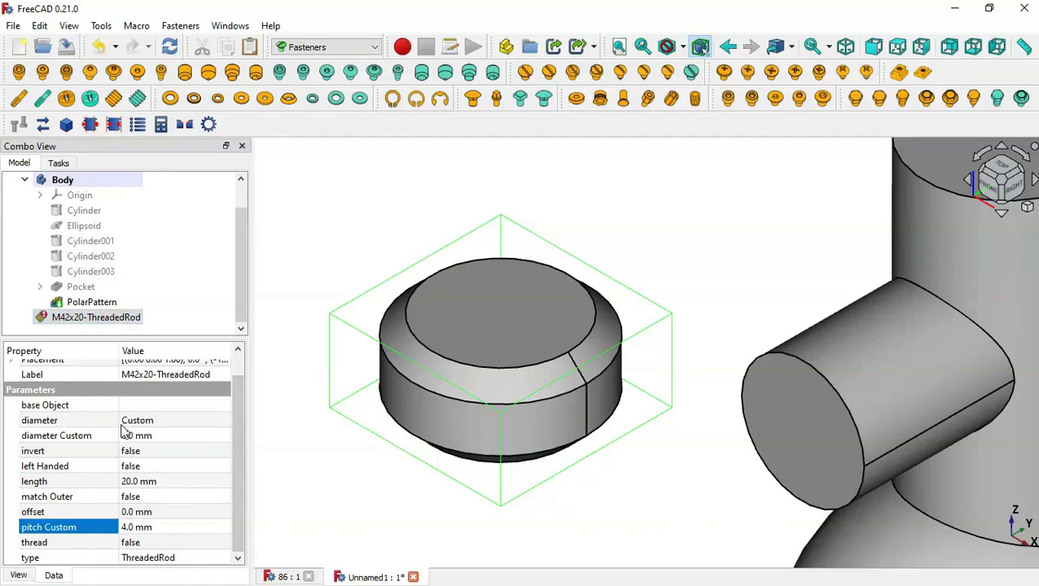
click(188, 421)
click(189, 420)
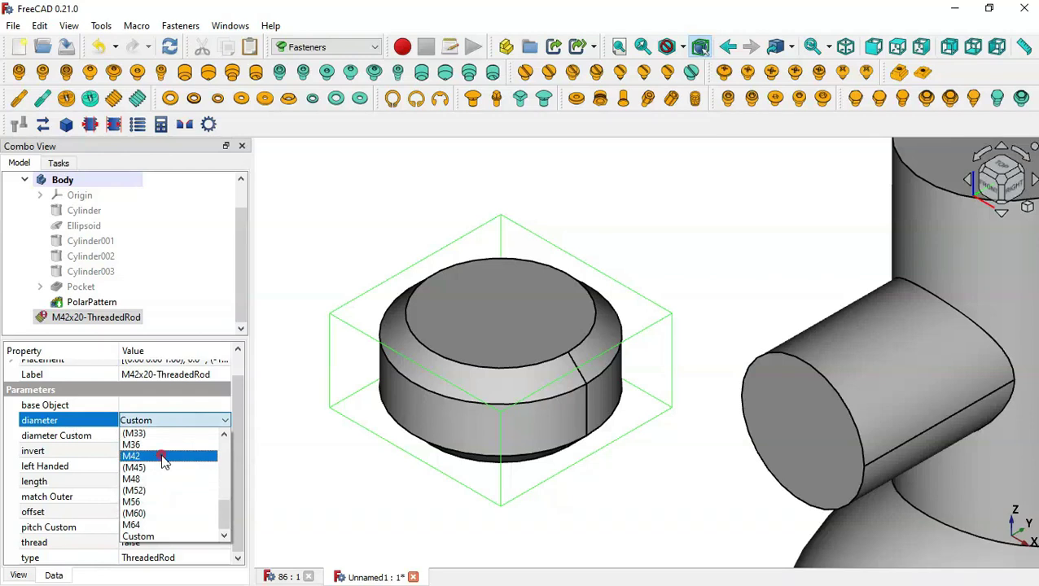
click(162, 456)
click(172, 45)
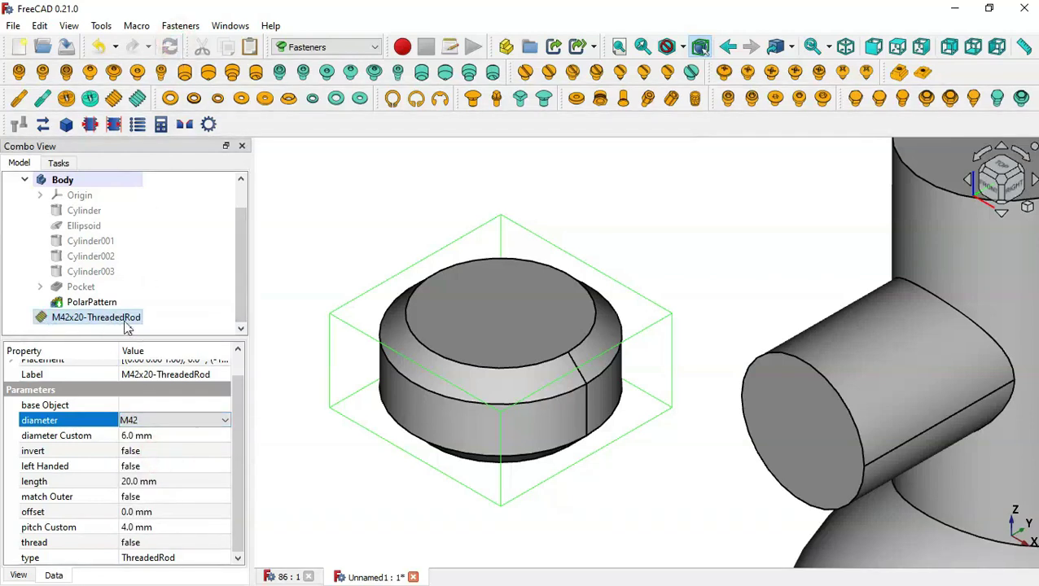
click(235, 447)
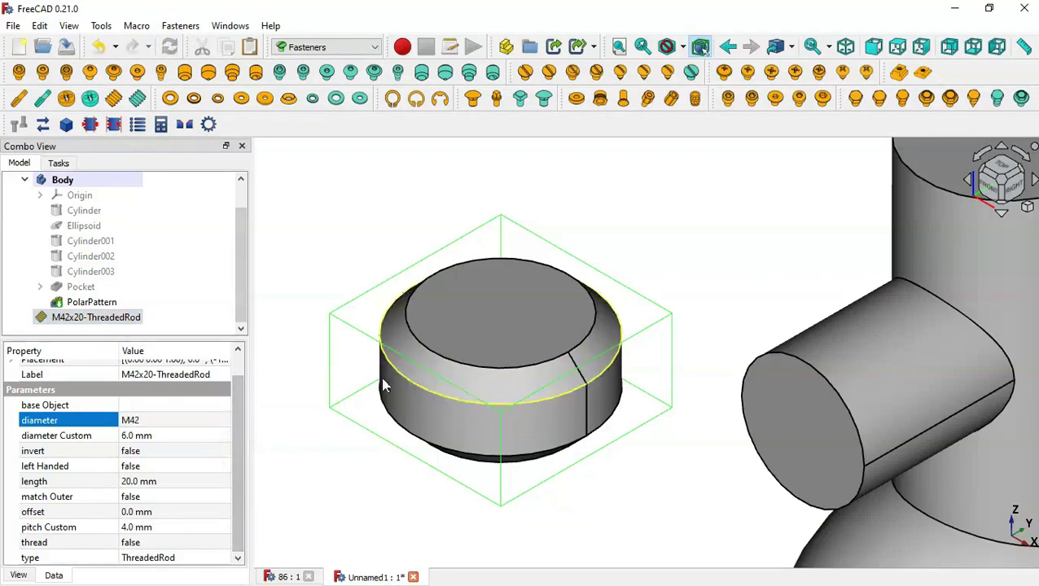
Enable the real thread on the M42 rod, change its type to ScrewTap and recompute the document
click(159, 542)
click(161, 540)
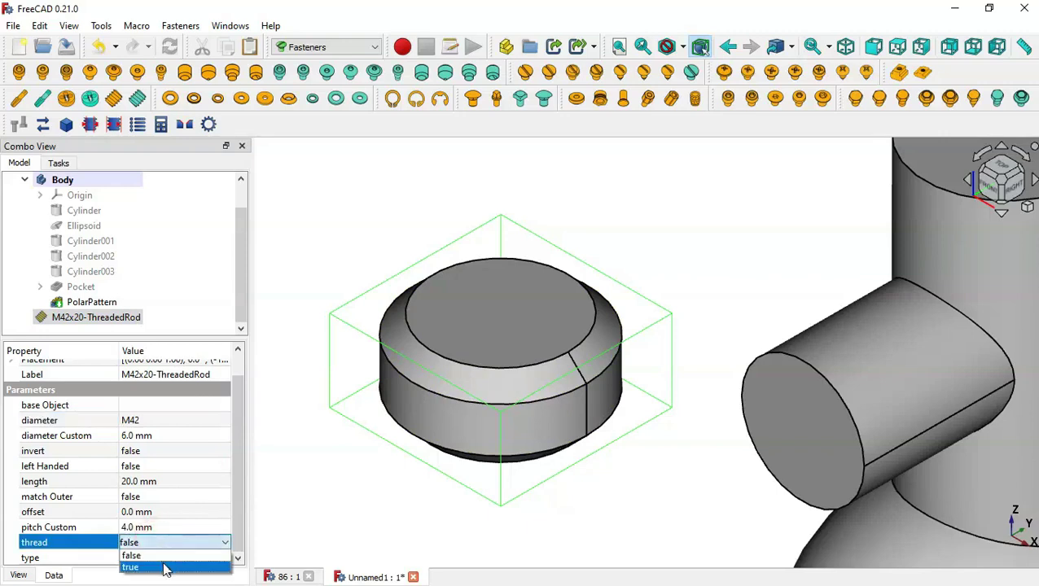
click(166, 567)
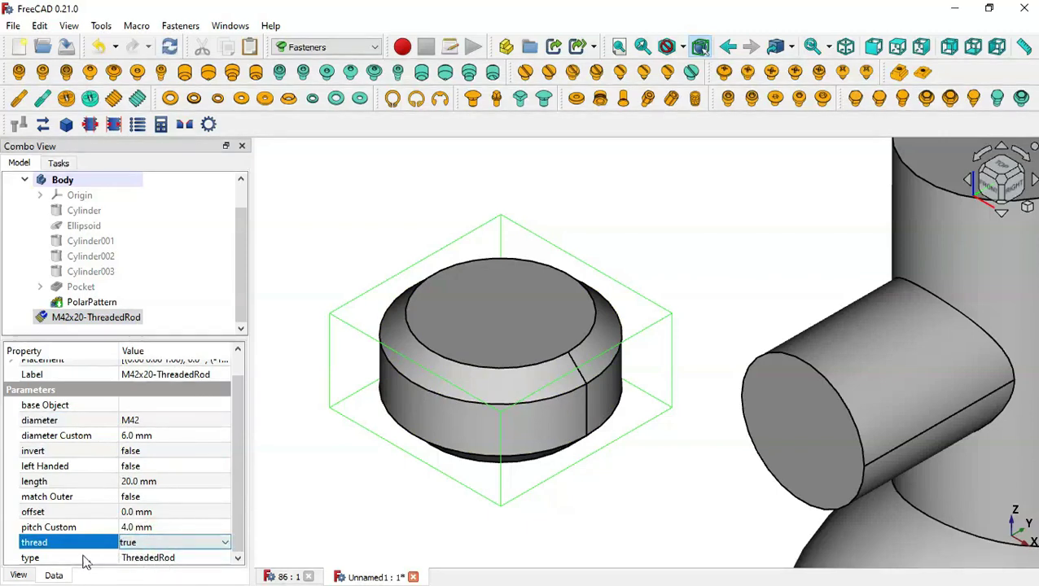
click(213, 558)
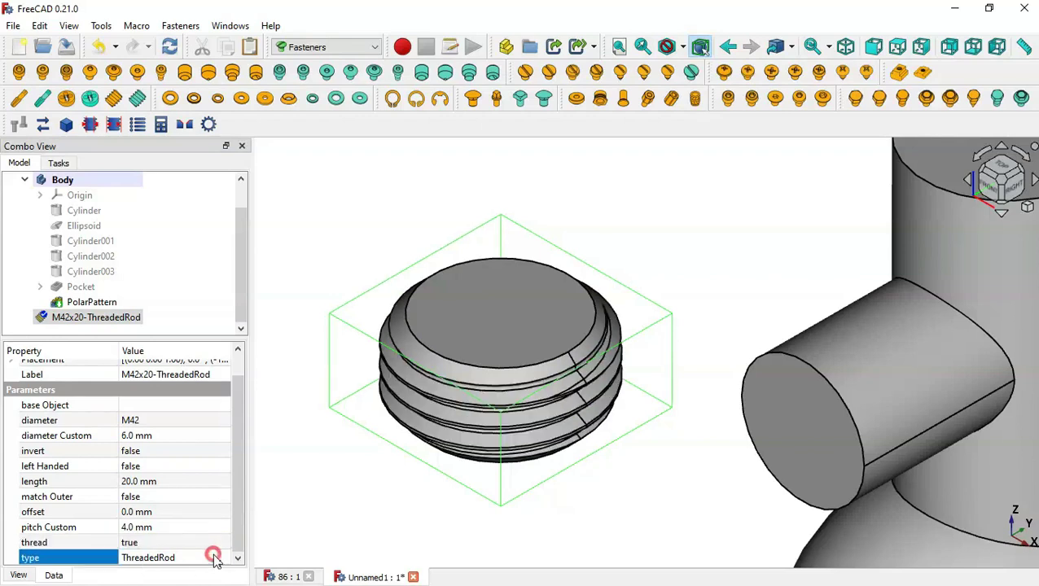
click(217, 560)
click(173, 510)
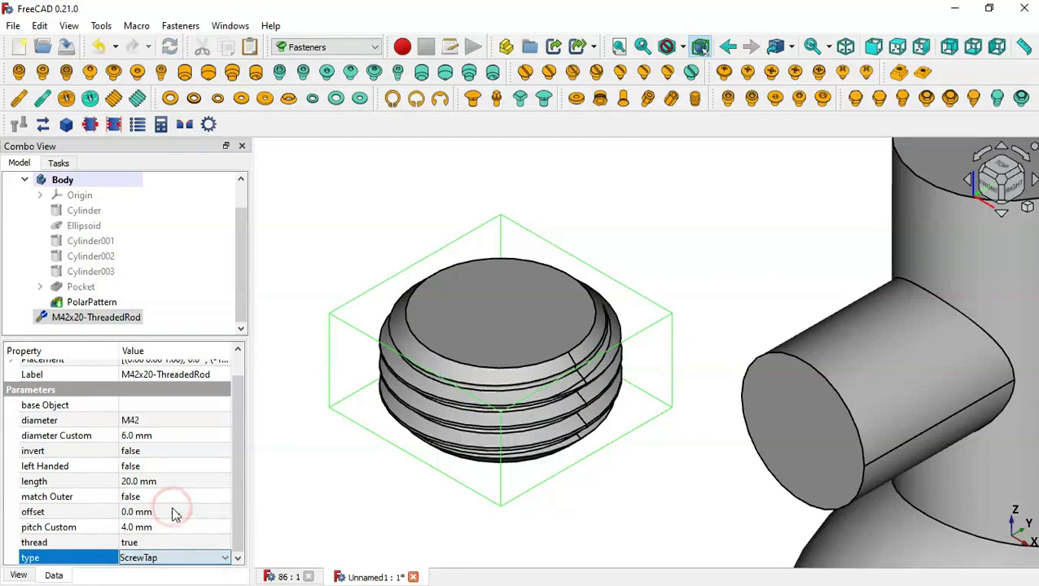
click(170, 48)
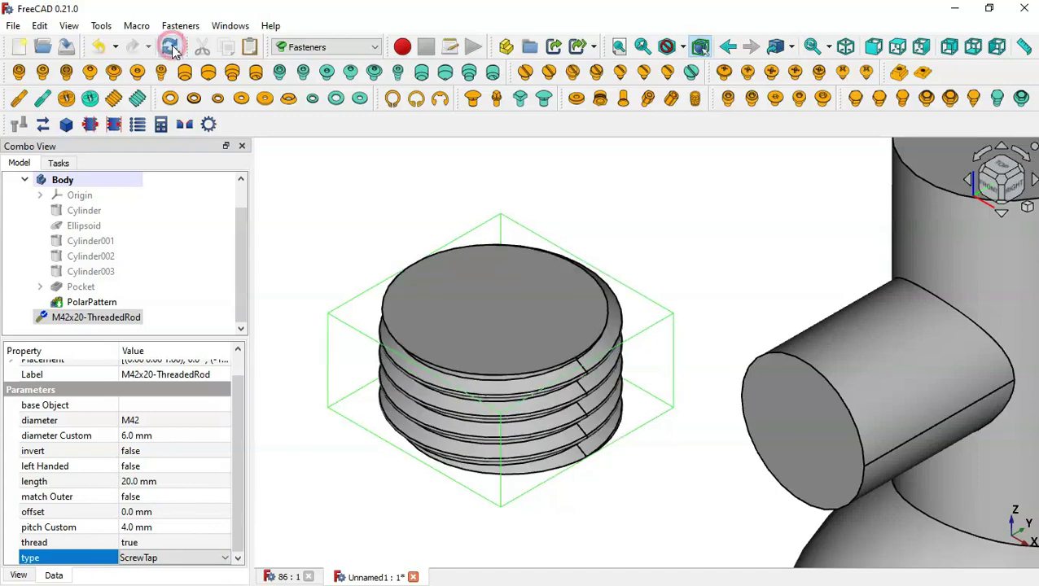
Move the M42 threaded rod onto the top circular edge of the vertical pipe
click(435, 214)
key(v)
key(f)
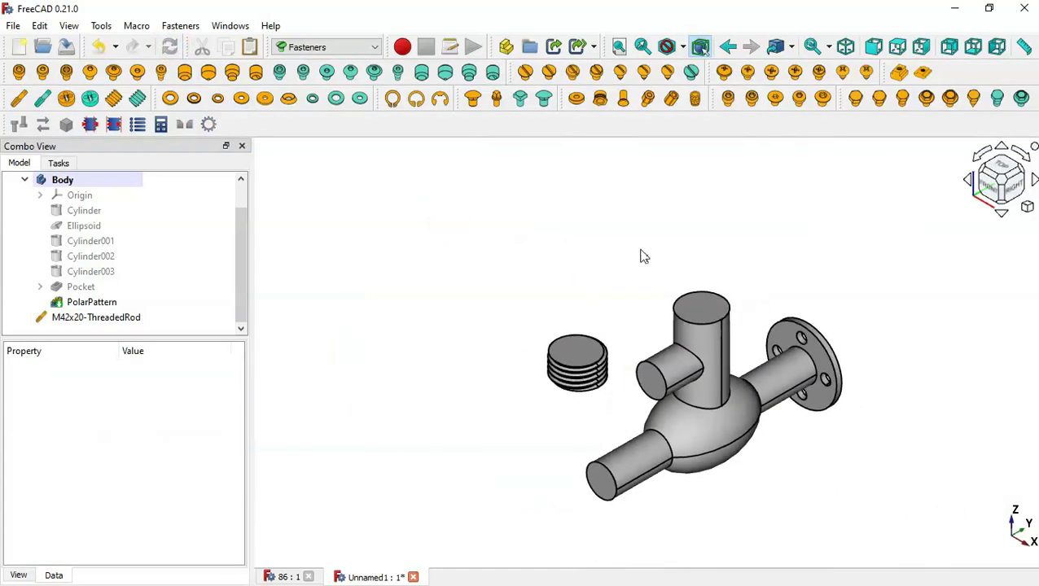
scroll(761, 278, up, 2)
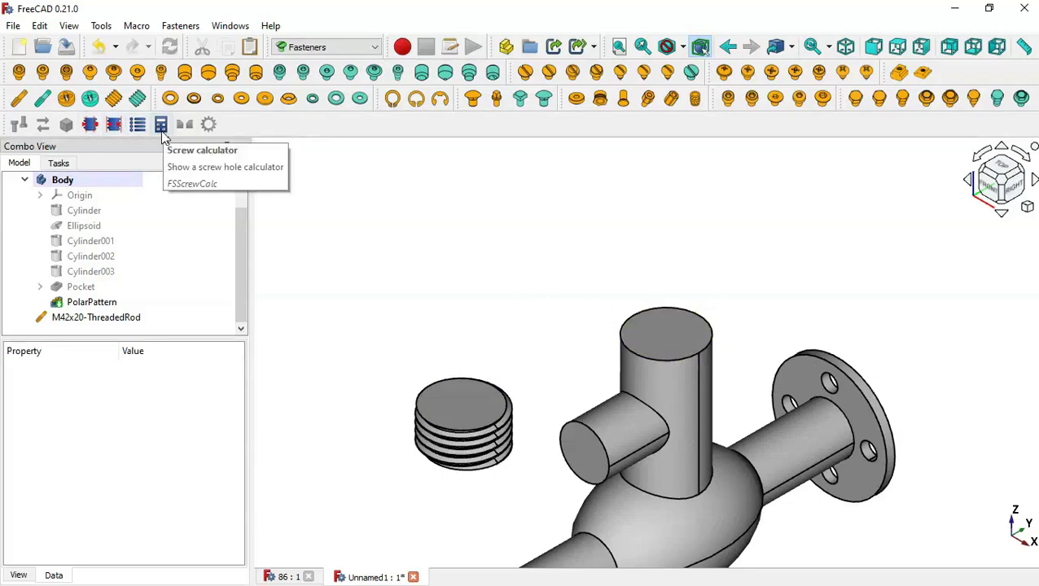
click(344, 260)
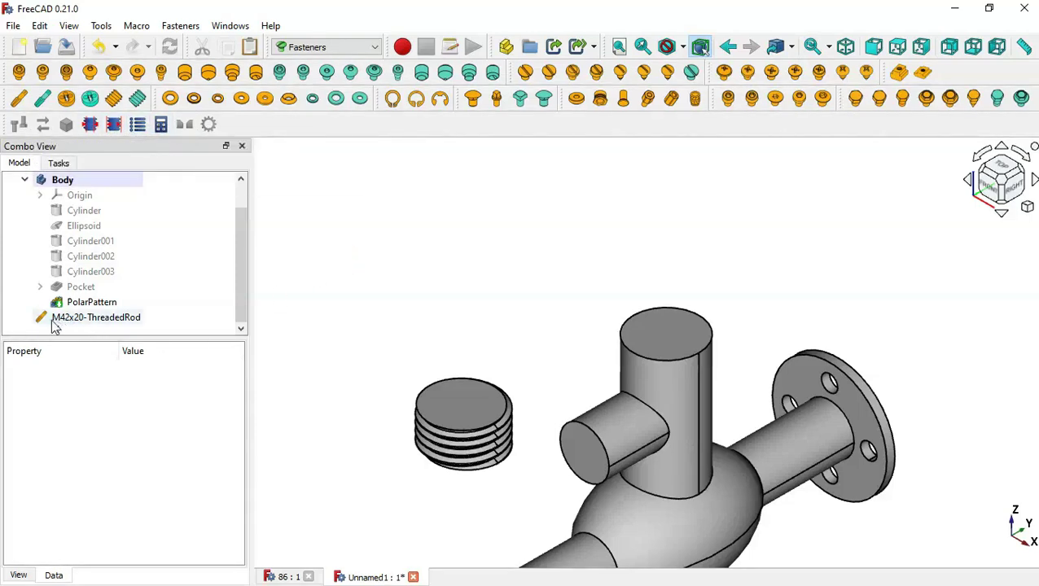
click(106, 321)
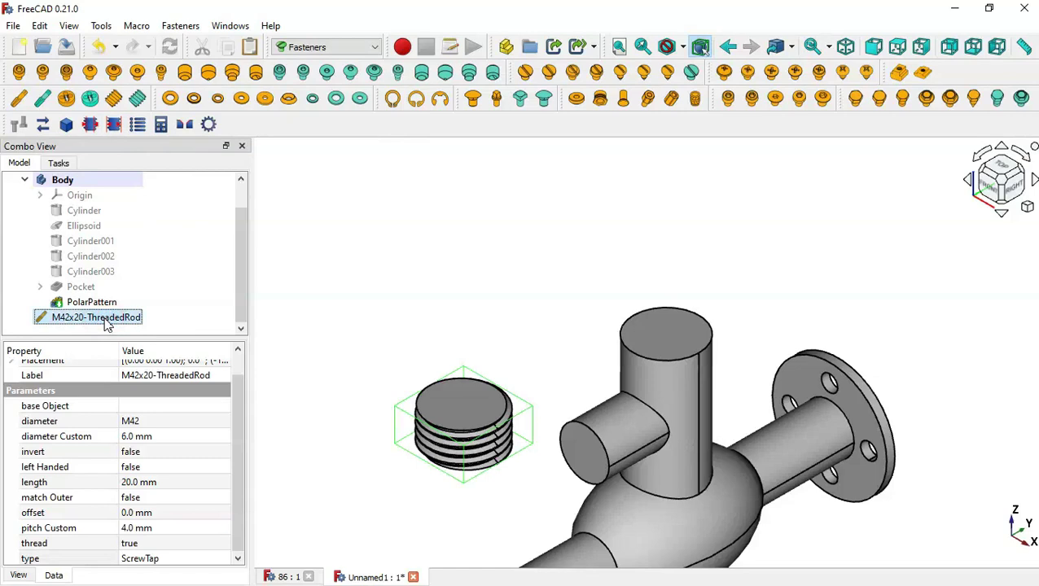
click(663, 367)
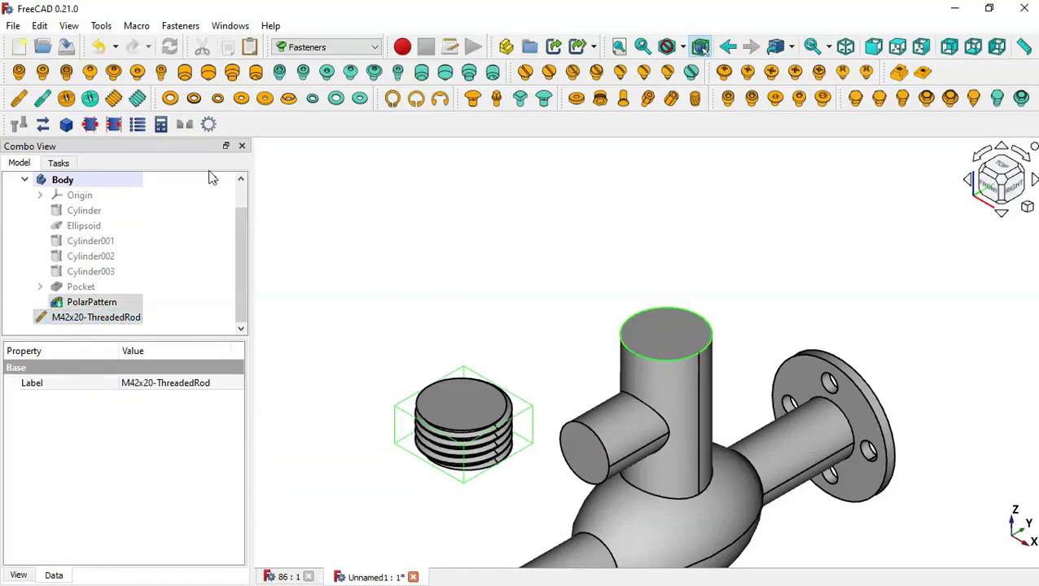
click(43, 125)
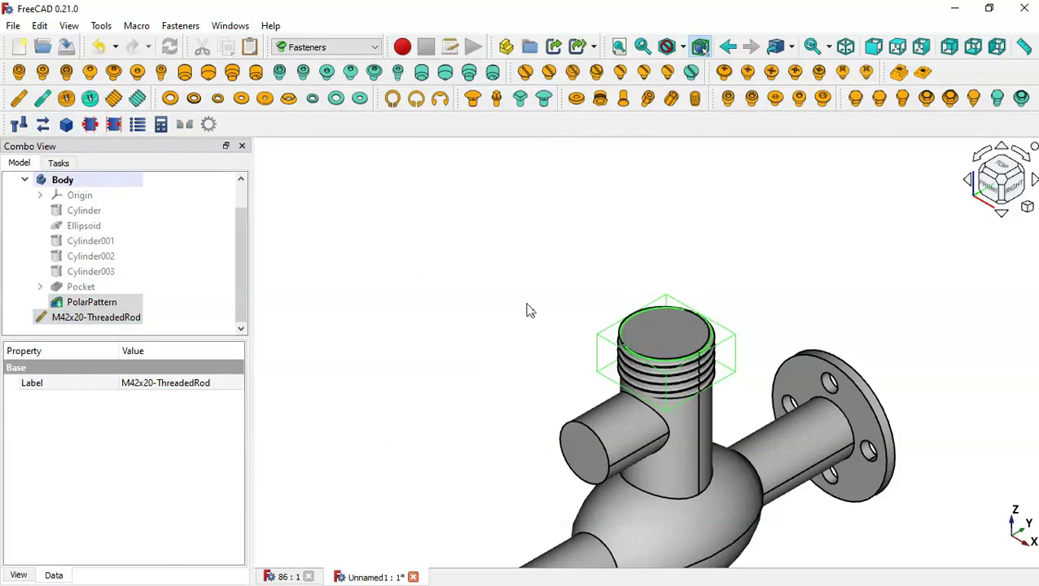
Invert the M42 threaded rod so it extends upward from the vertical pipe's top edge
scroll(689, 366, up, 2)
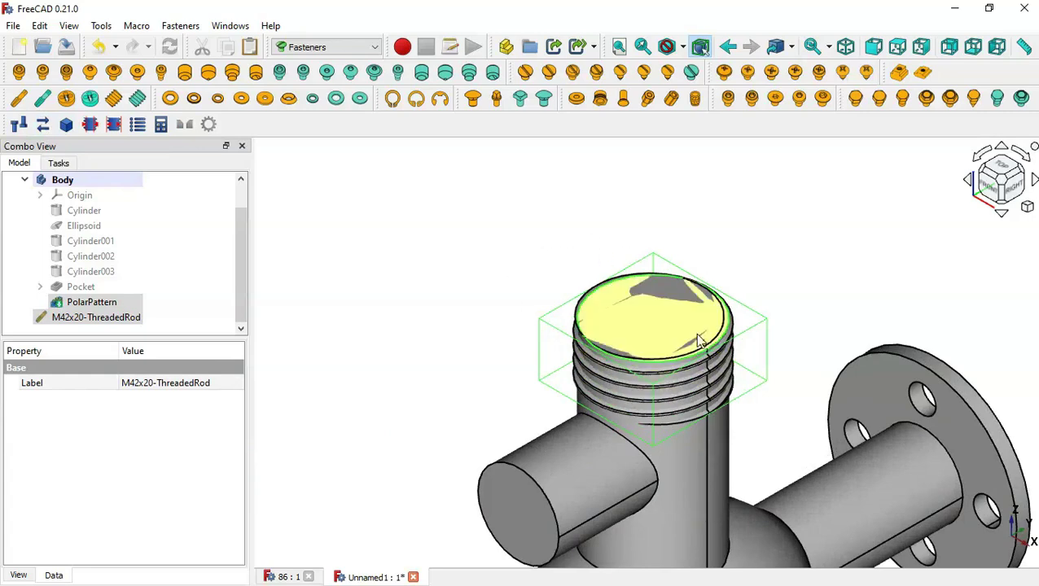
click(664, 360)
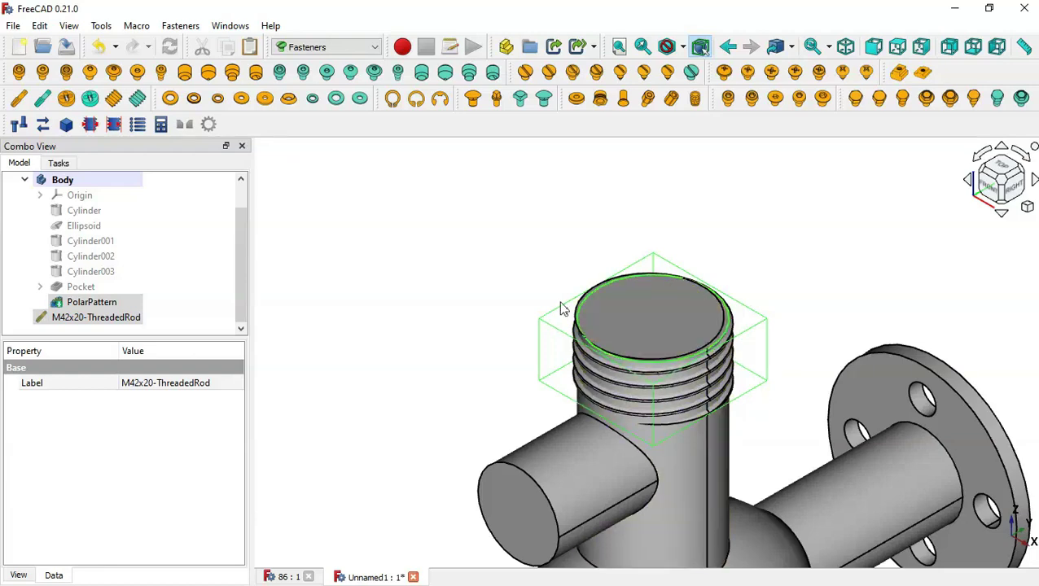
click(20, 126)
click(468, 324)
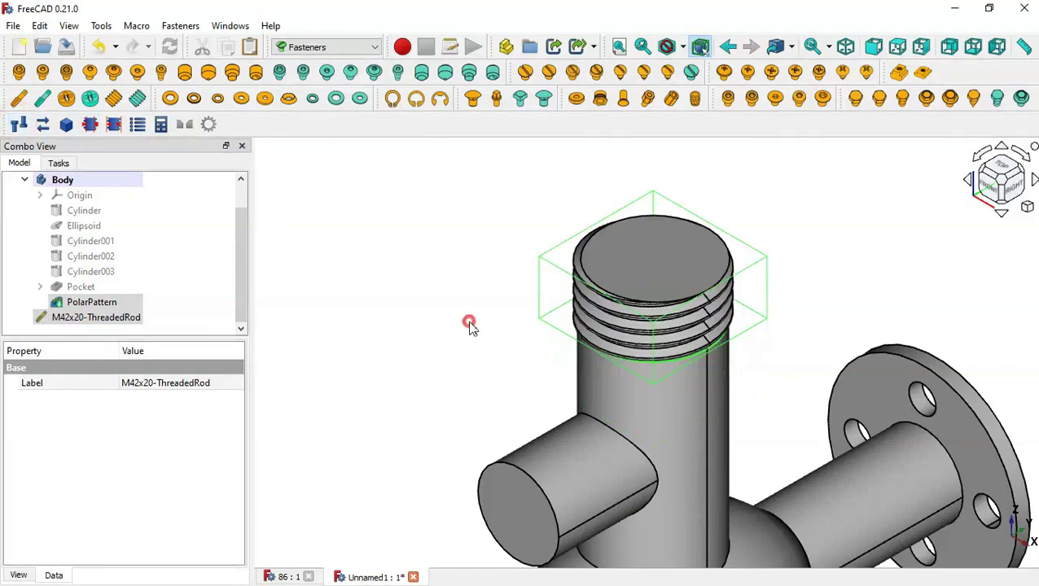
scroll(472, 334, down, 3)
mouse_move(688, 380)
middle_down()
mouse_move(643, 350)
mouse_move(633, 385)
mouse_move(585, 371)
mouse_move(687, 373)
middle_up()
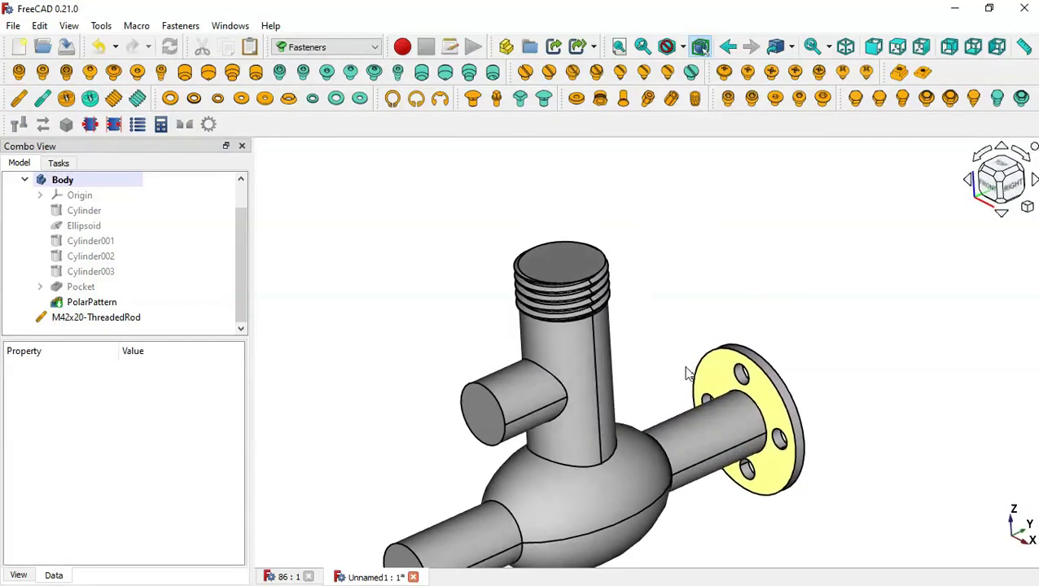
scroll(683, 366, down, 3)
Add a second threaded rod and move it in the negative x-direction, clear of the fitting
click(570, 310)
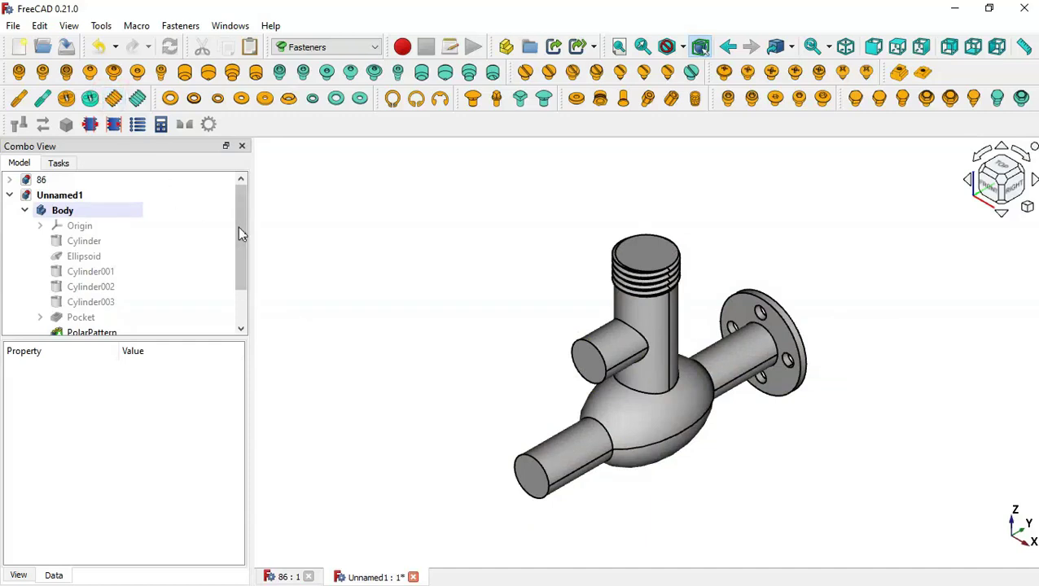
drag(240, 234, 250, 325)
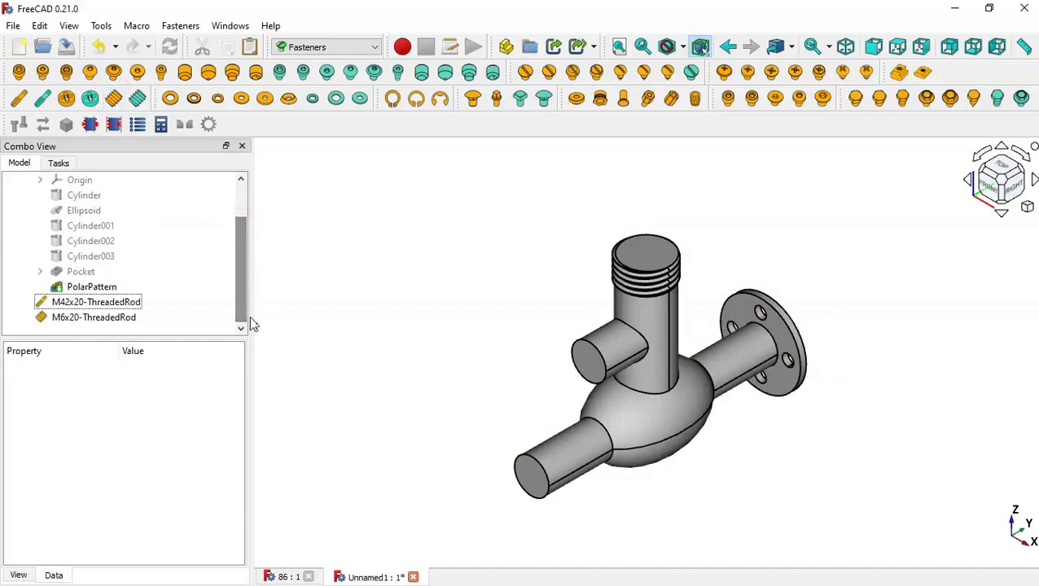
double_click(118, 320)
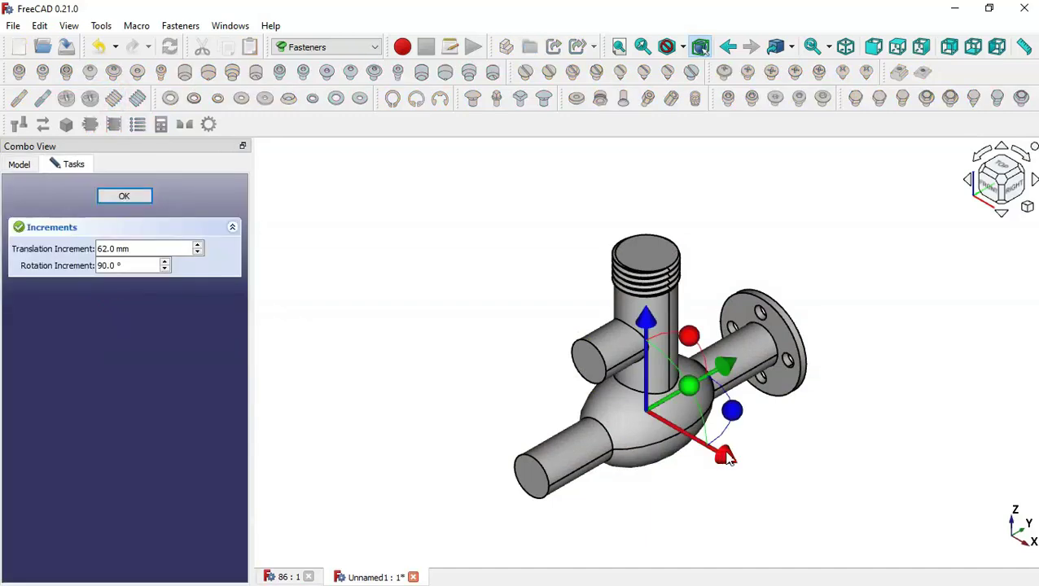
drag(725, 458, 513, 351)
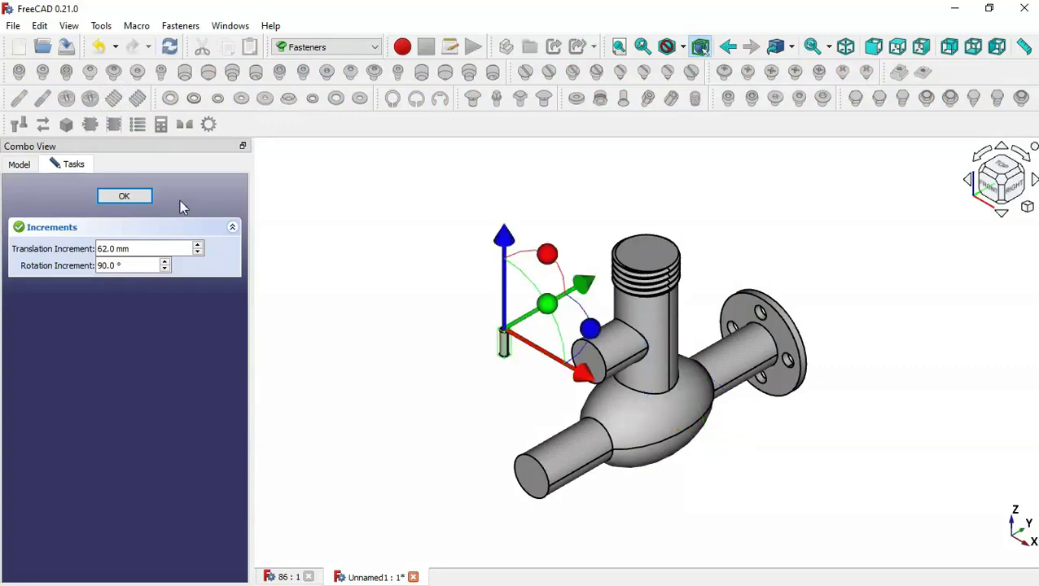
click(124, 197)
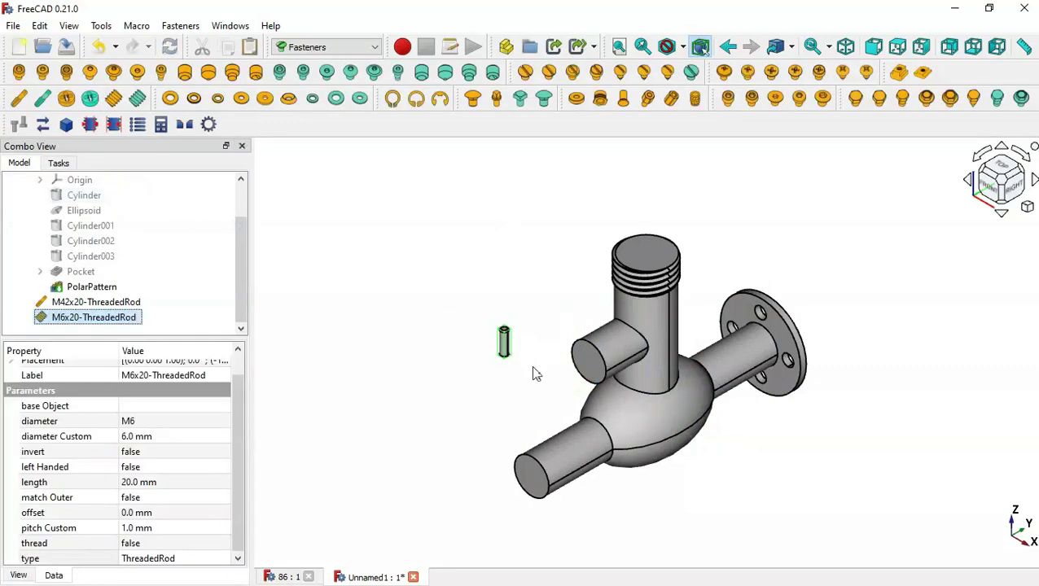
Give the second threaded rod a custom diameter of 40 mm and a custom pitch of 4 mm
scroll(516, 355, up, 6)
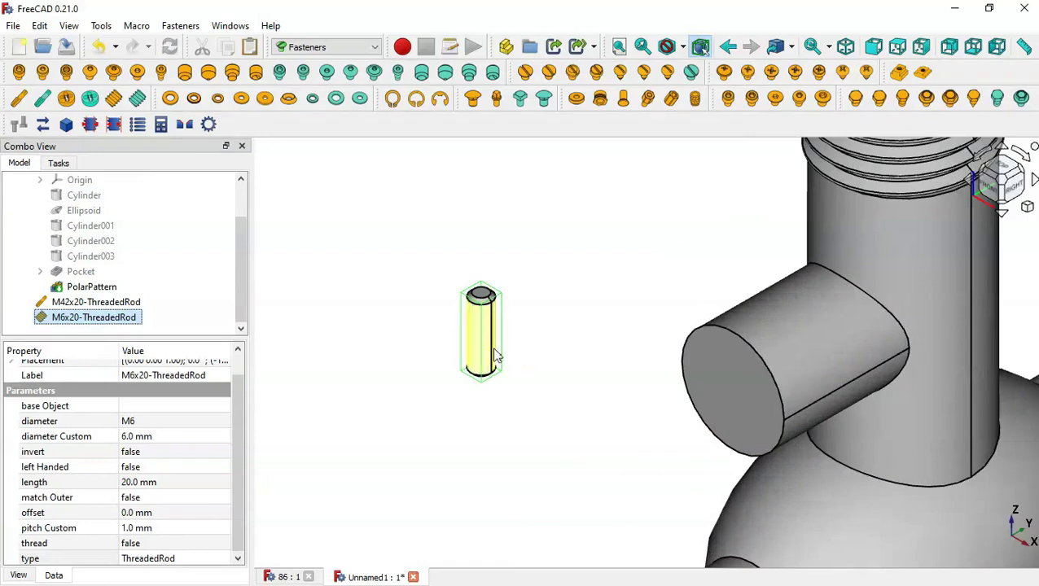
click(206, 421)
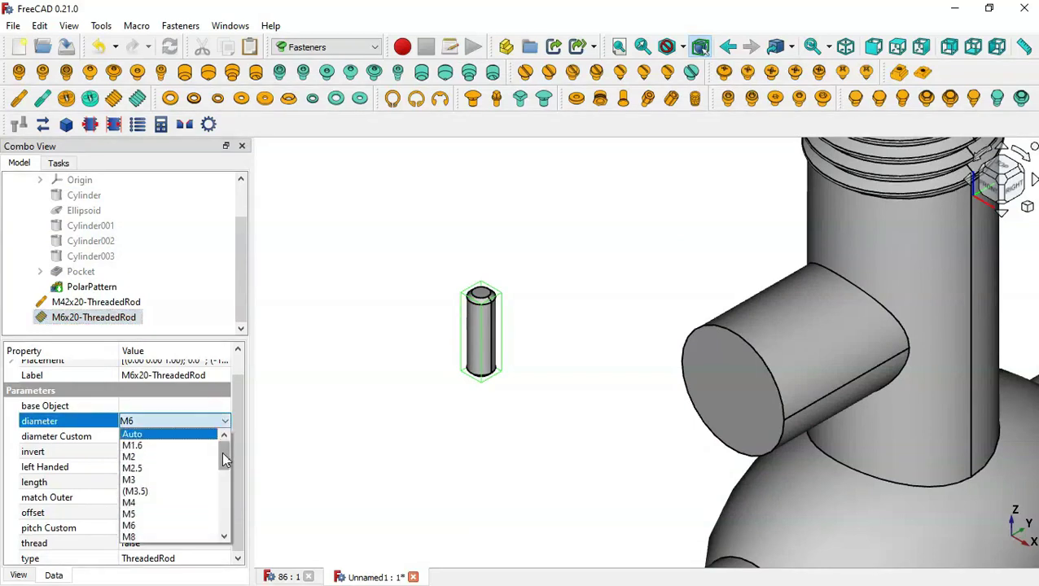
drag(225, 461, 228, 521)
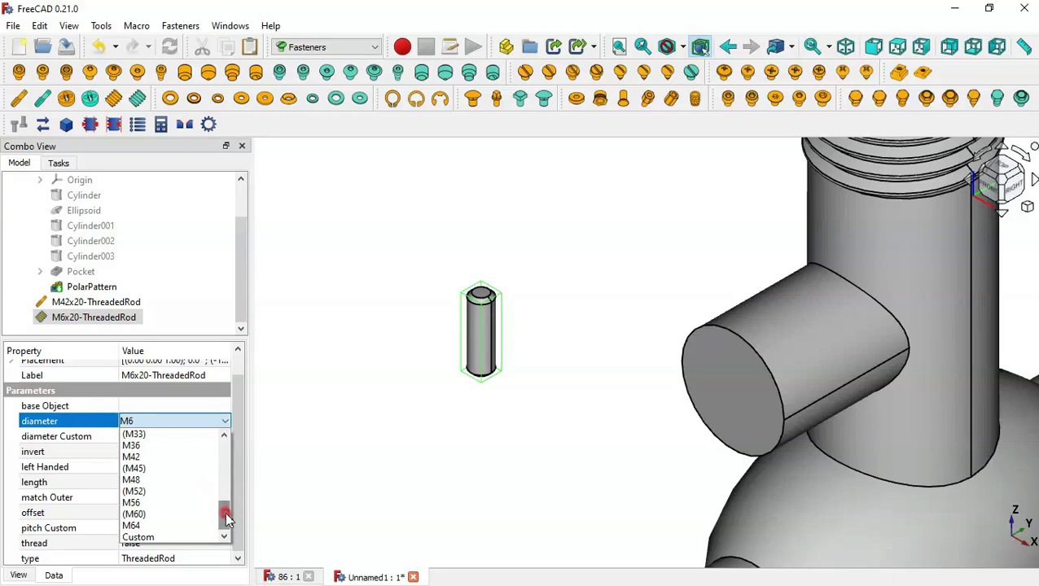
click(179, 537)
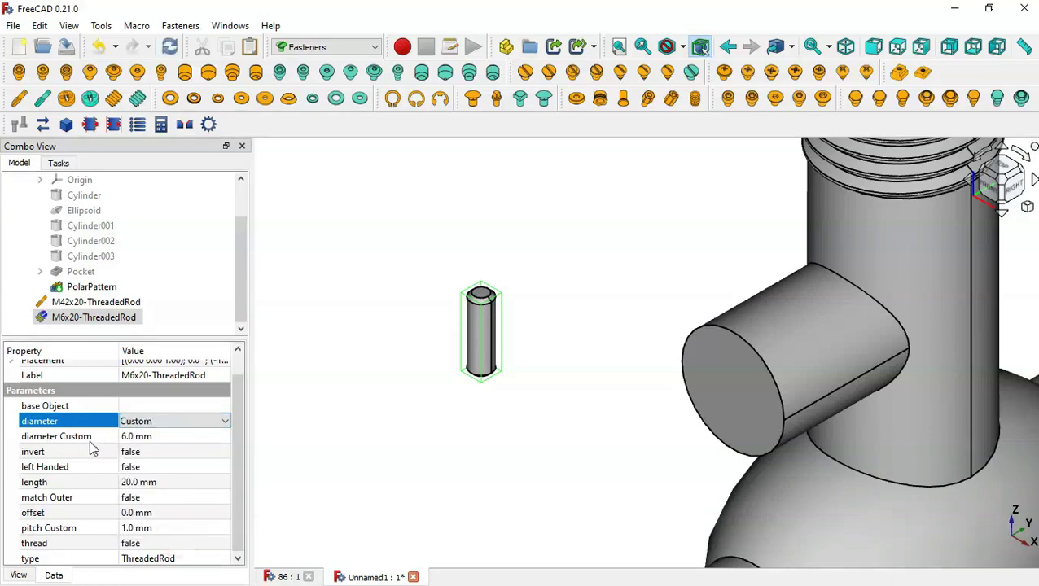
click(175, 436)
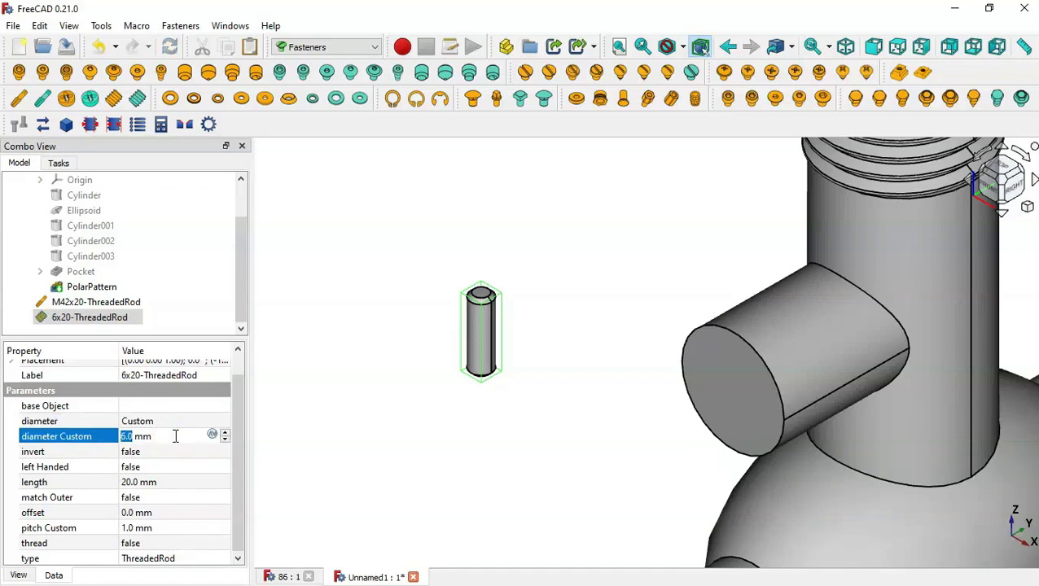
text(40)
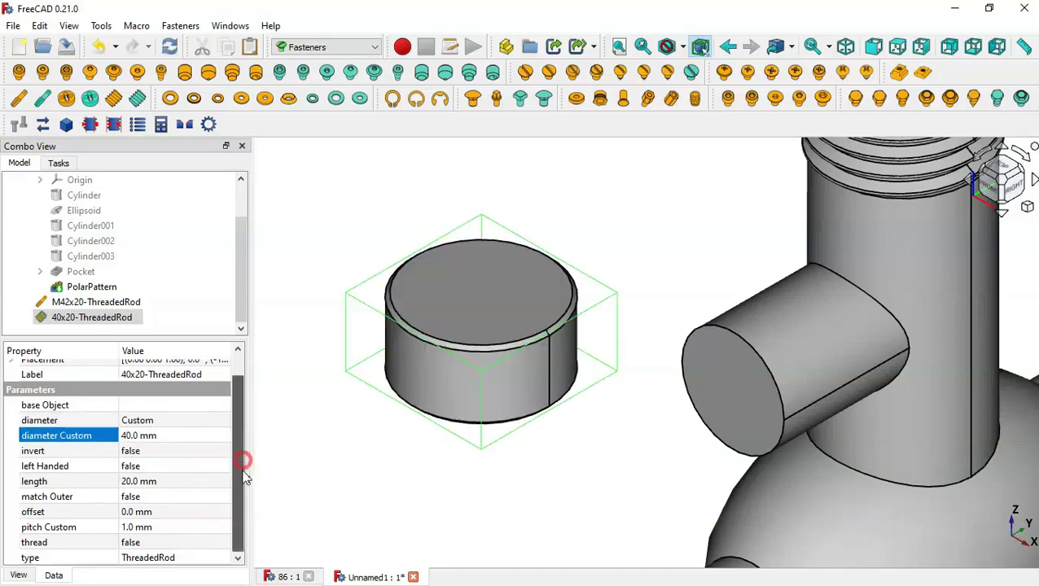
key(Return)
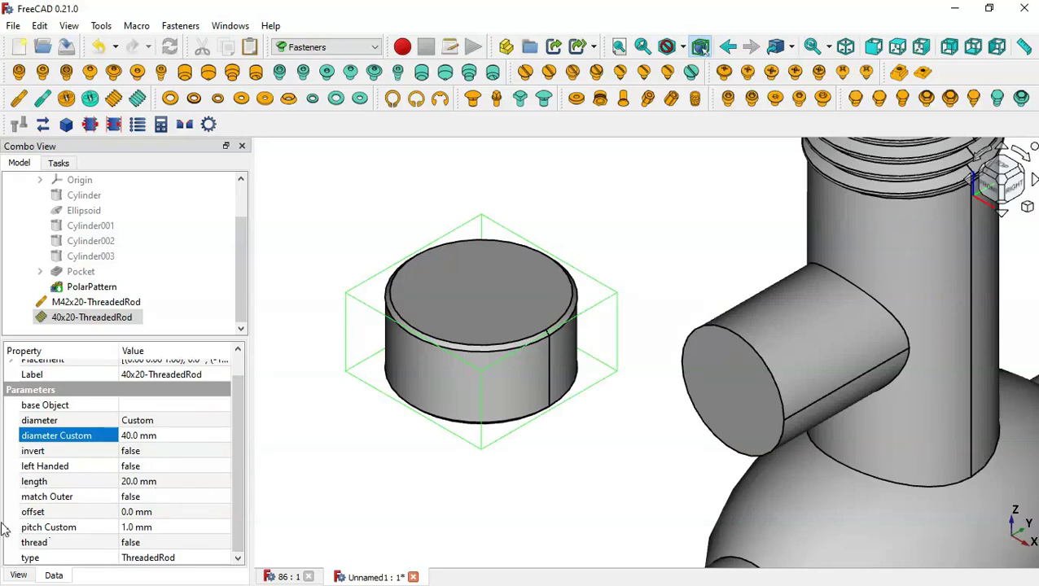
click(167, 528)
click(167, 527)
text(4)
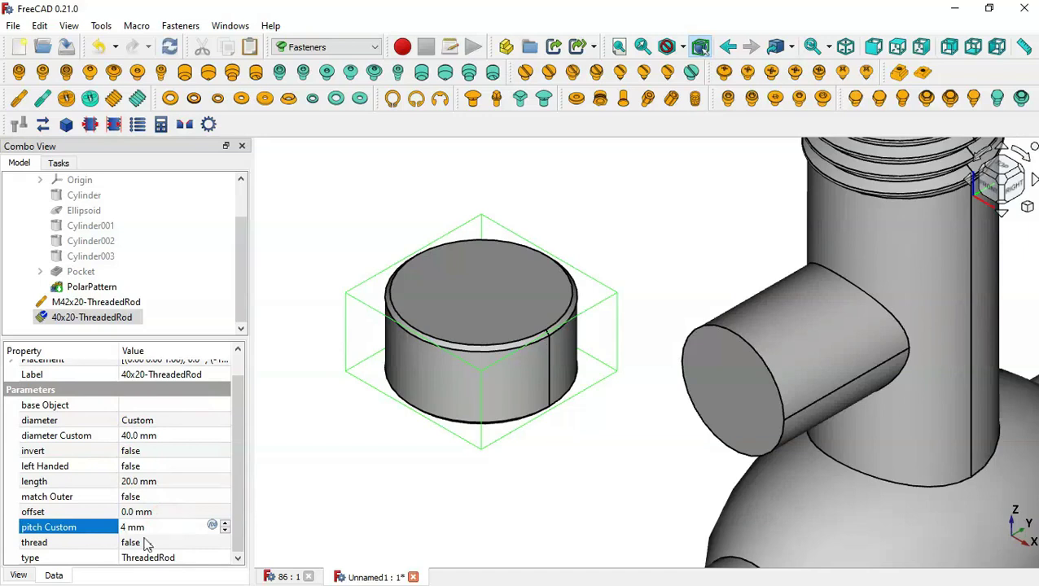
Enable the real thread on the 40 mm rod and change its type to ScrewTap
click(161, 544)
click(163, 542)
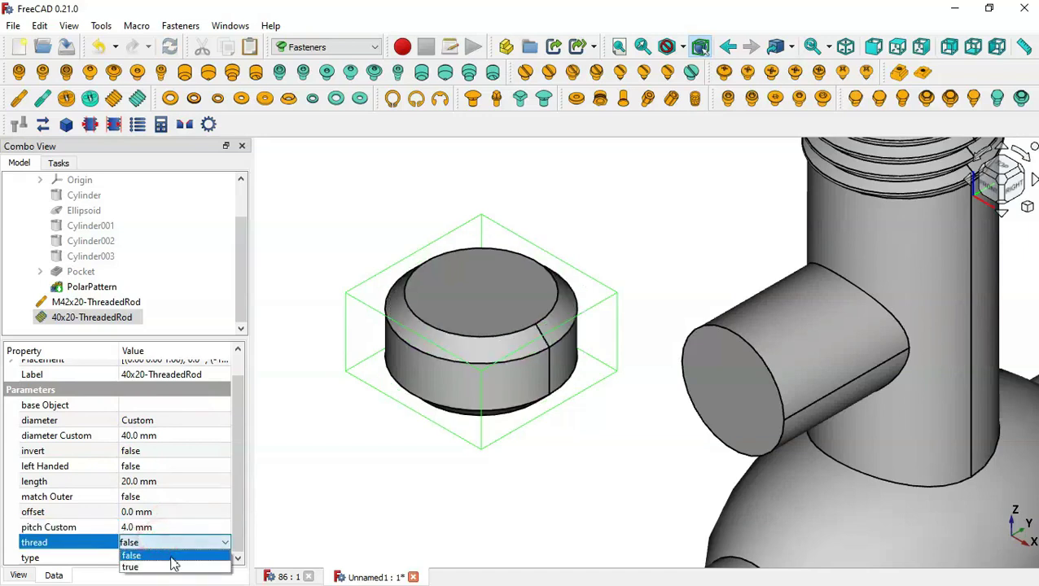
click(160, 568)
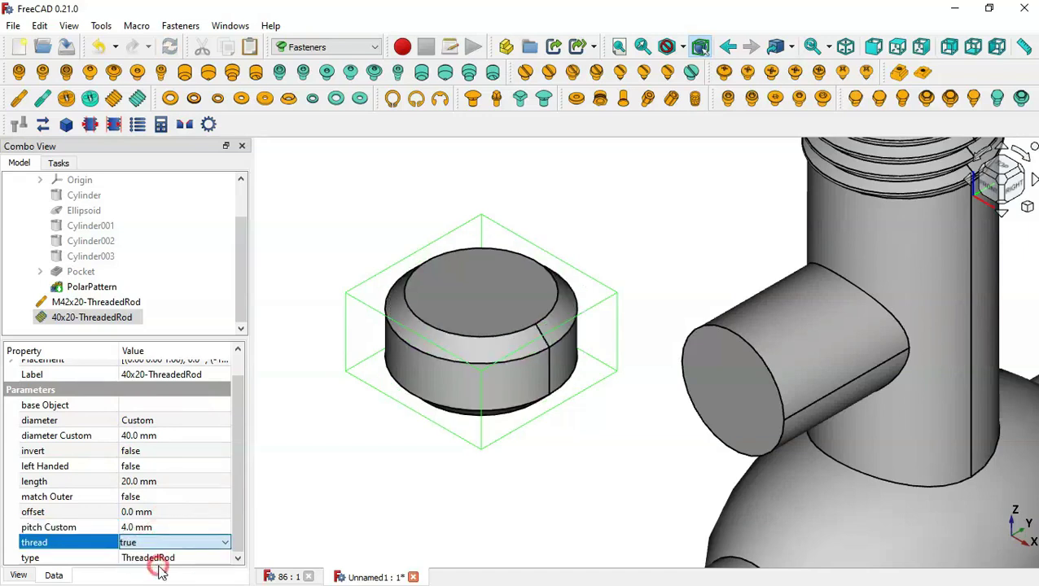
click(193, 559)
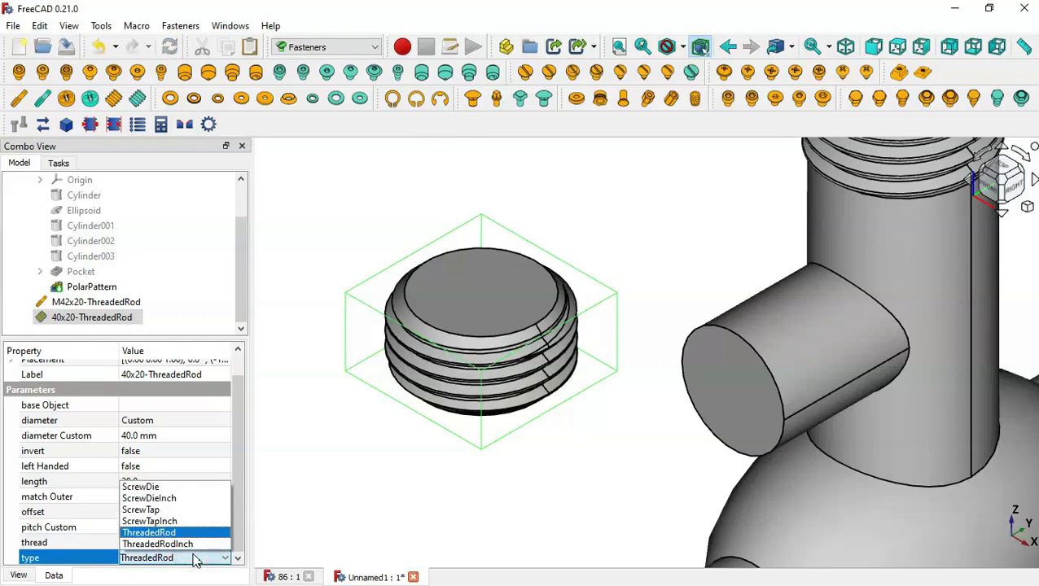
click(178, 510)
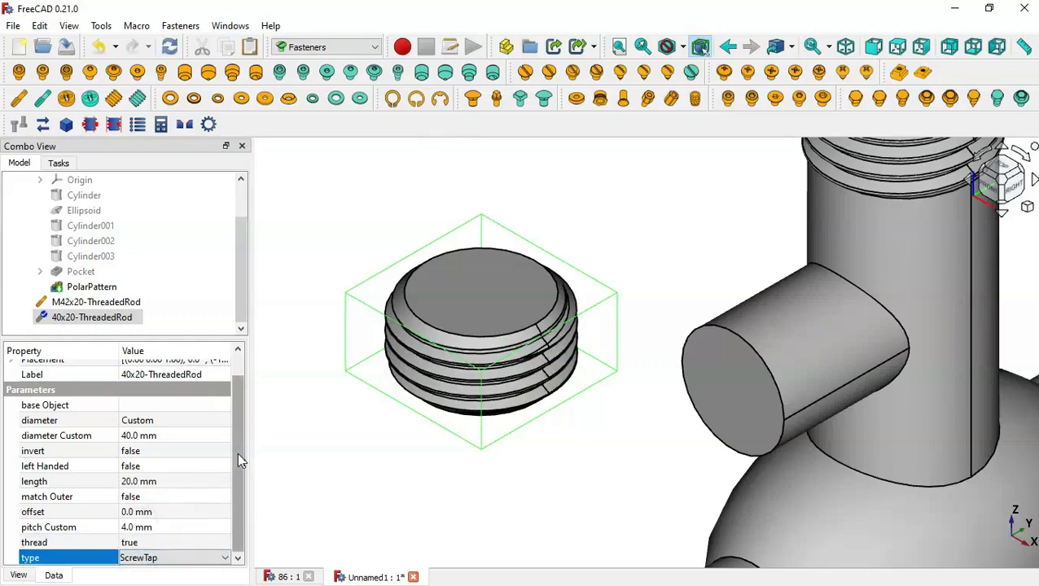
click(235, 455)
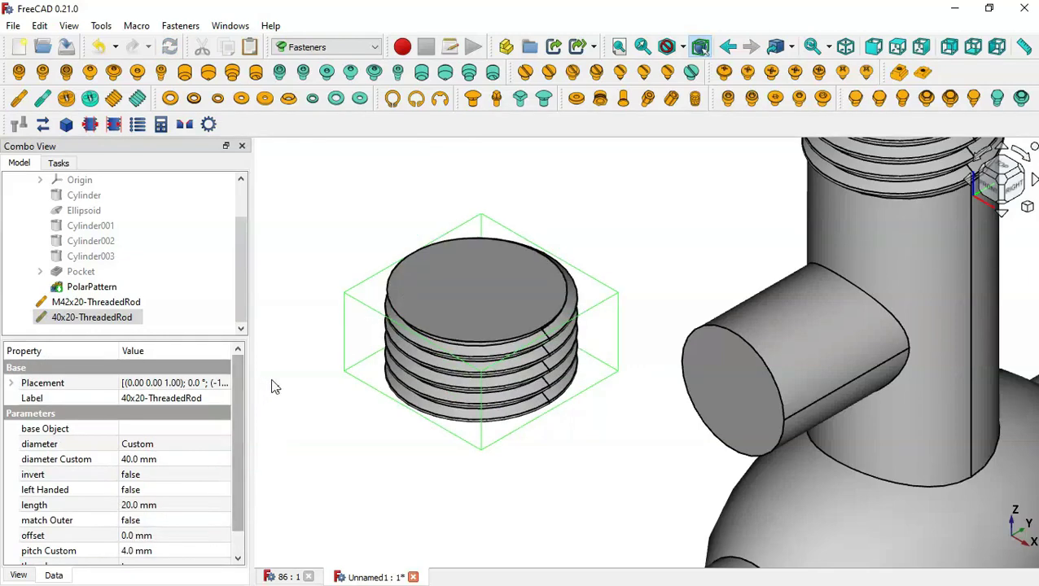
click(387, 468)
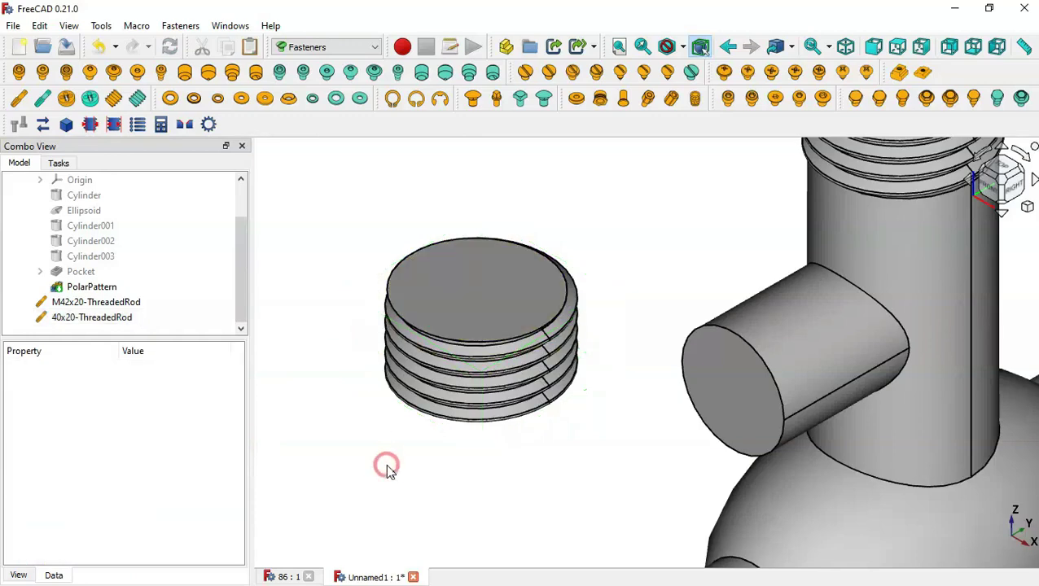
Move the 40 mm threaded rod onto the circular end edge of the upper side branch
key(v)
key(f)
scroll(647, 379, up, 3)
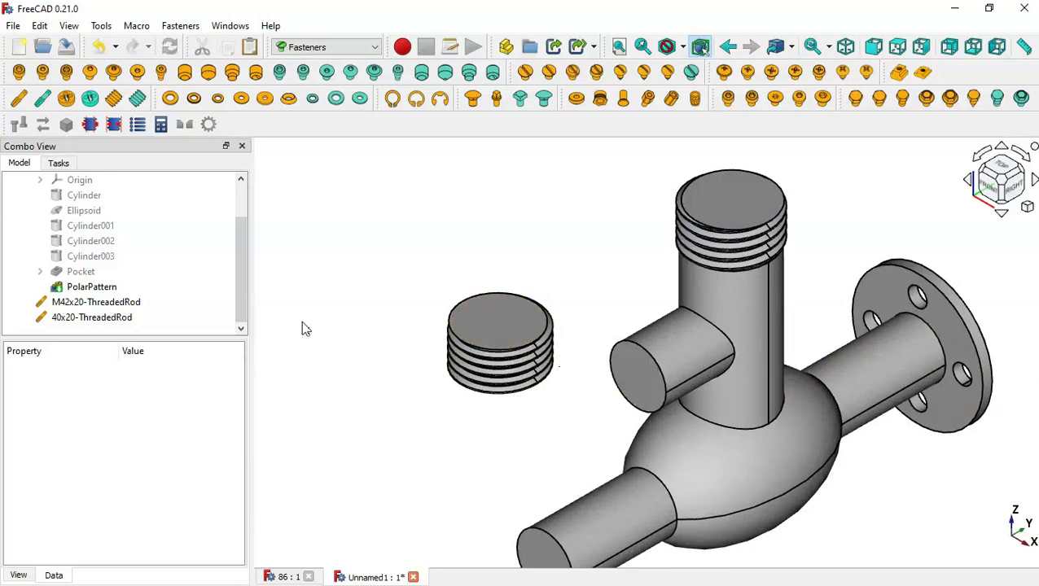
click(114, 324)
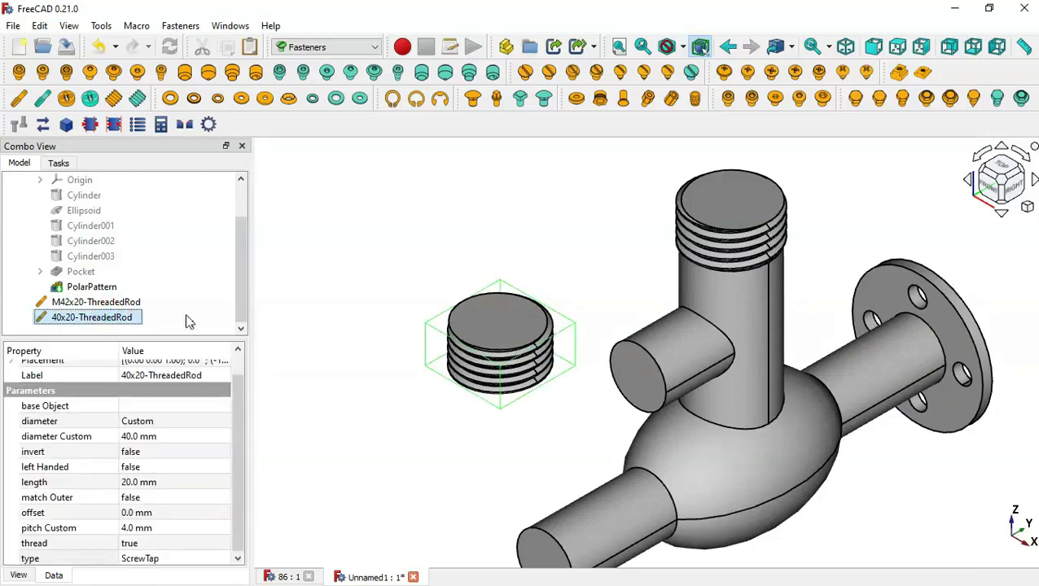
ctrl+click(656, 364)
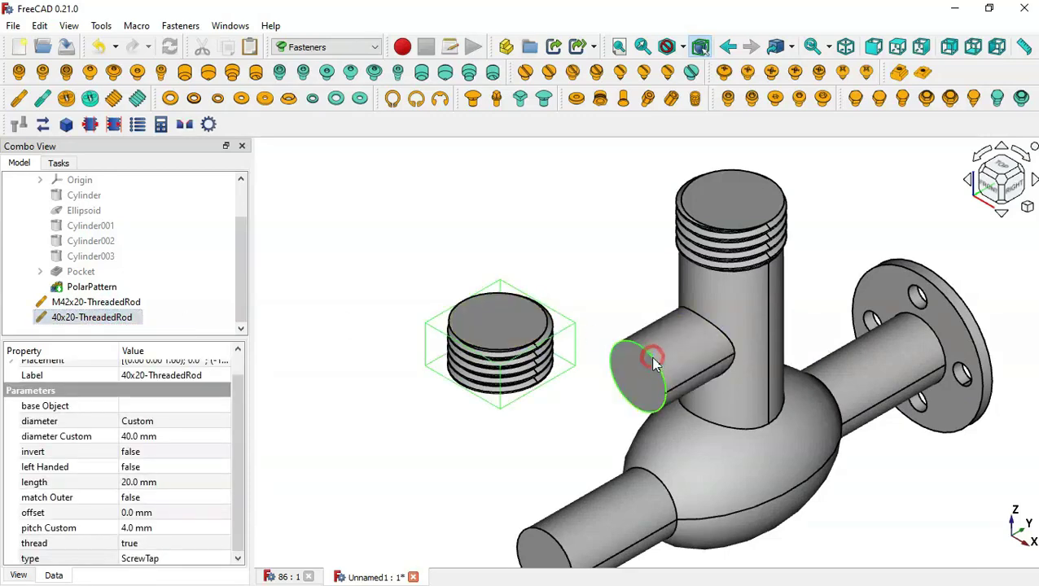
click(42, 124)
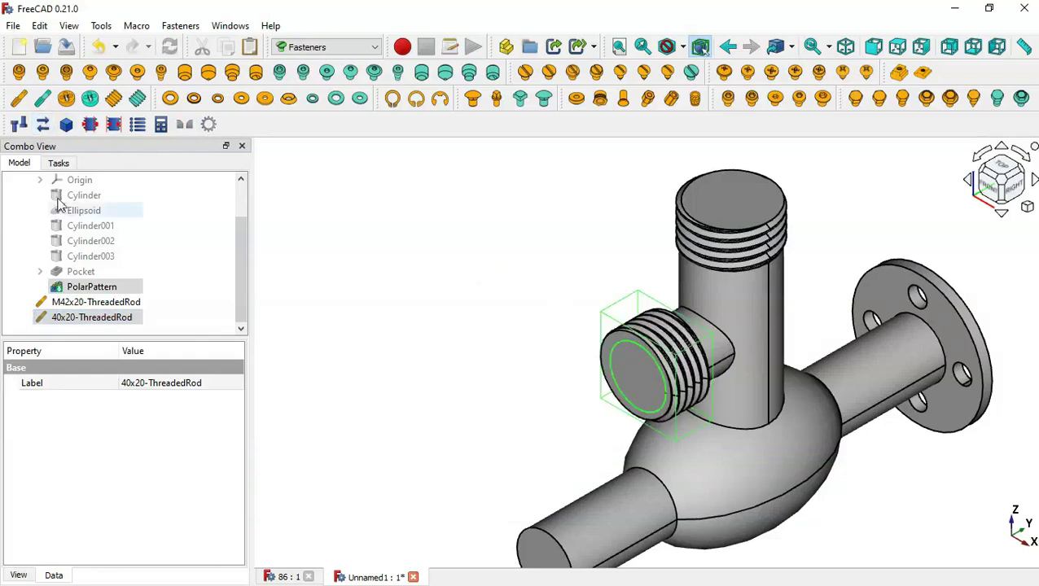
Invert the 40 mm threaded rod so it extends outward from the side branch's end
click(18, 126)
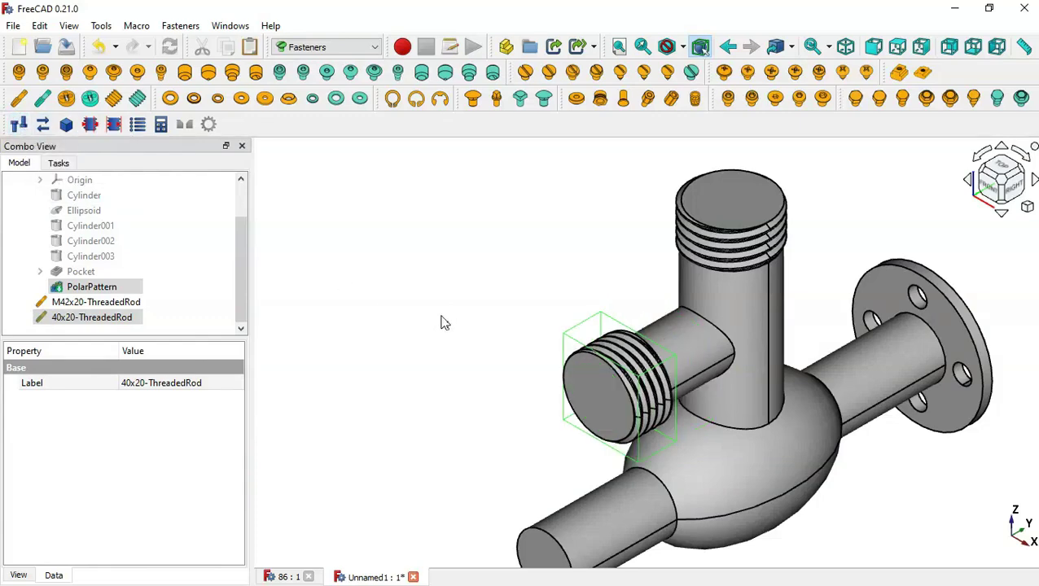
middle_drag(911, 474, 719, 447)
click(742, 373)
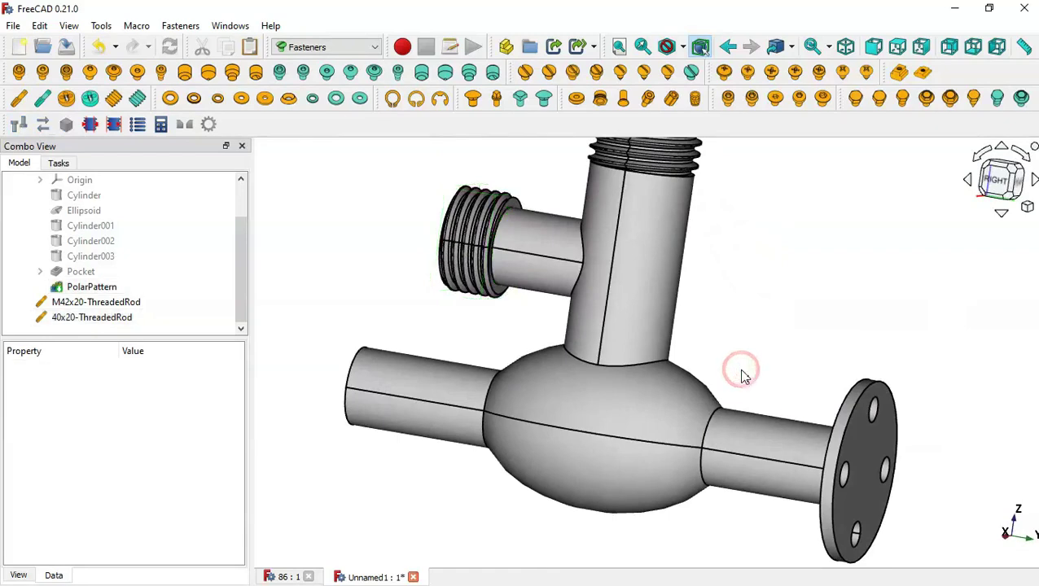
key(0)
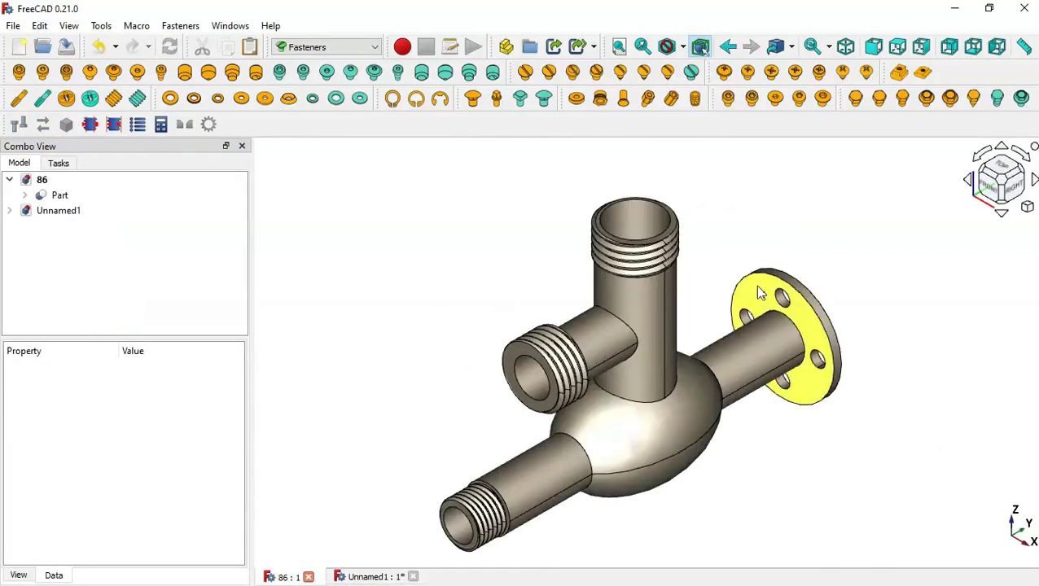
Move the new M6 threaded rod in the negative x-direction, clear of the fitting
scroll(744, 441, up, 2)
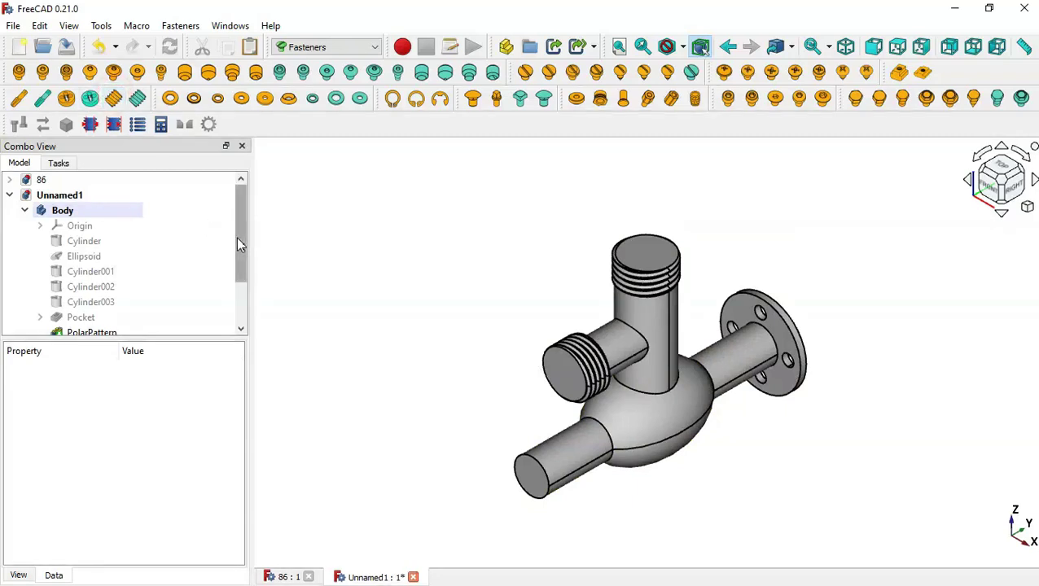
drag(236, 237, 243, 329)
double_click(124, 323)
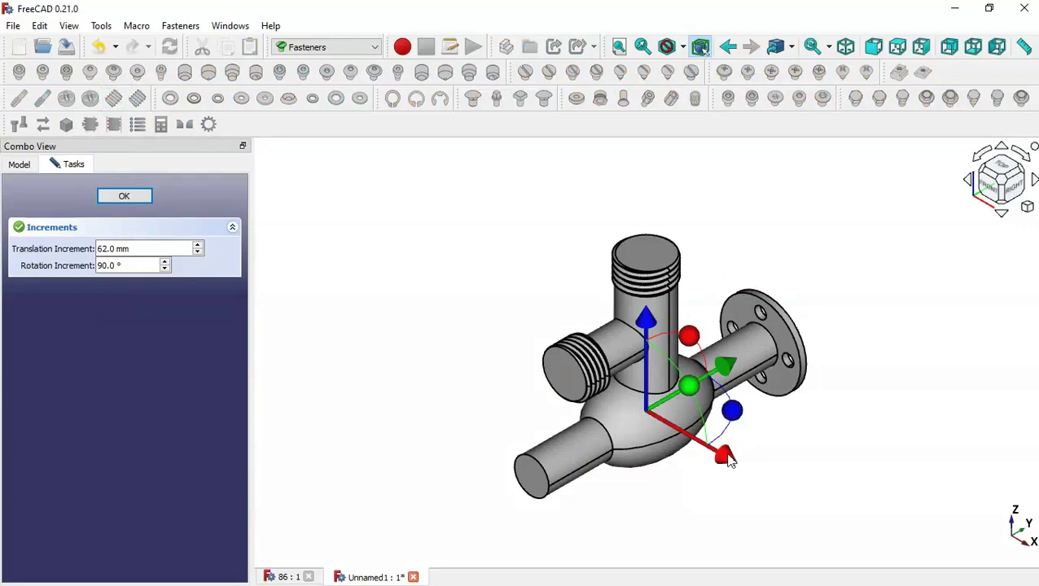
drag(725, 455, 726, 452)
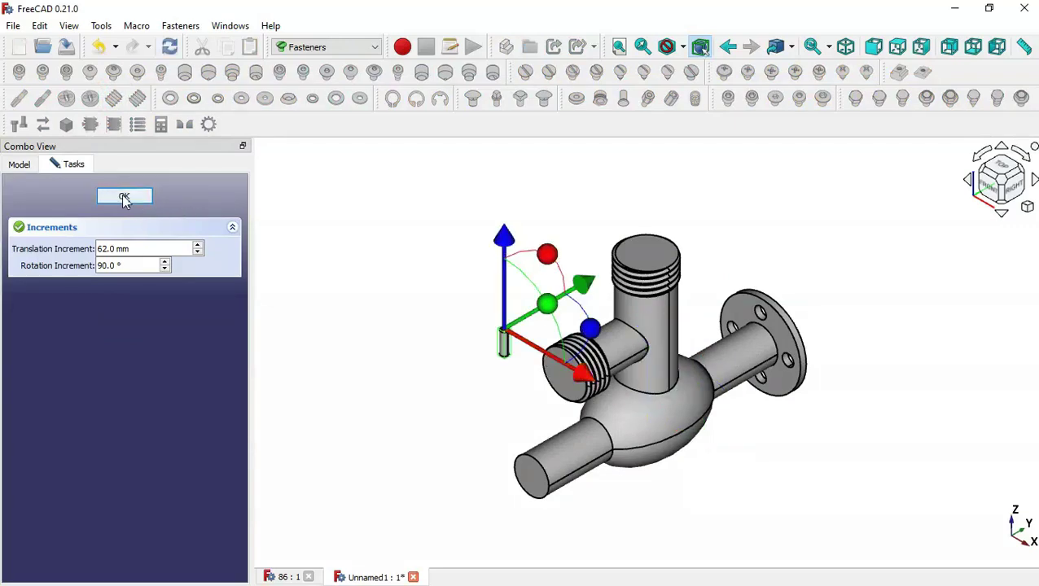
click(124, 197)
Give the third threaded rod a custom diameter of 28 mm and a custom pitch of 3 mm
scroll(509, 349, up, 3)
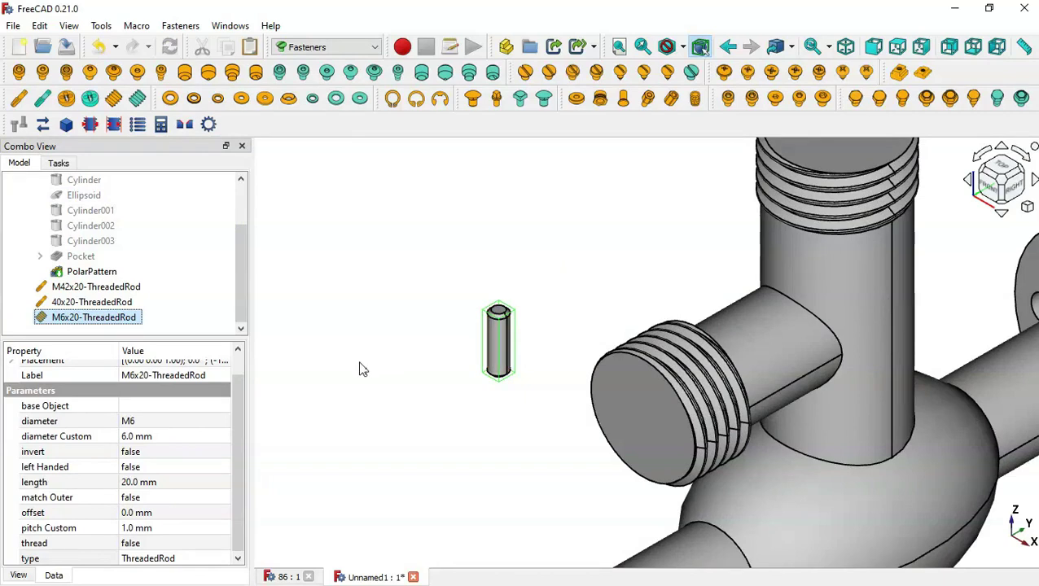
click(192, 429)
click(195, 431)
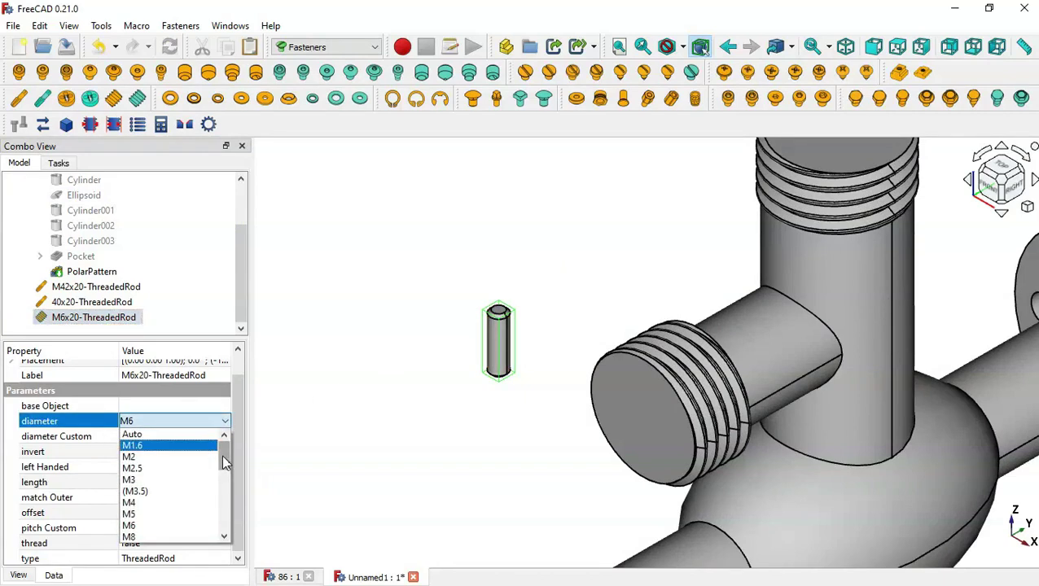
drag(222, 455, 226, 500)
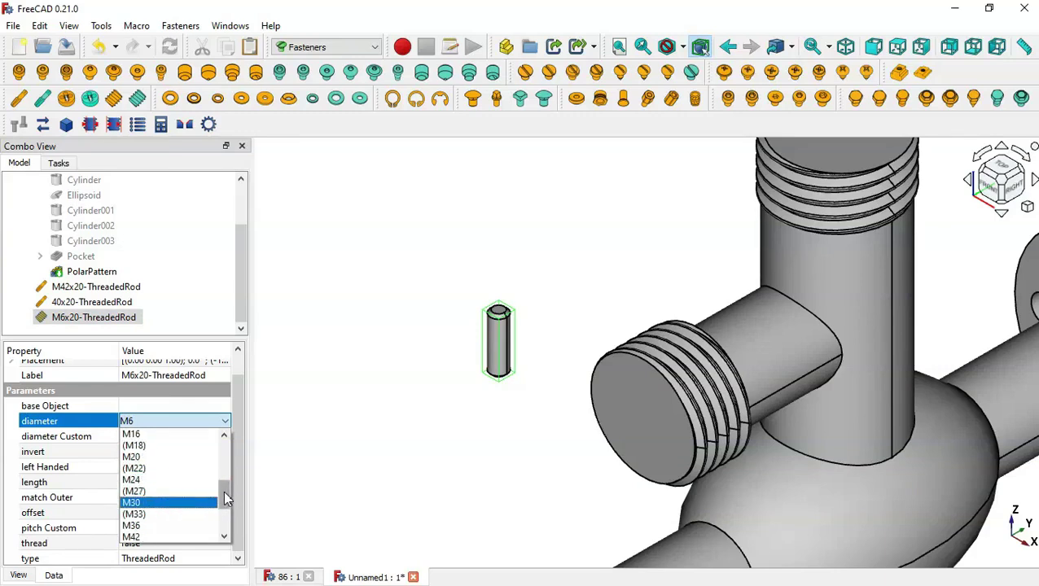
drag(226, 498, 226, 533)
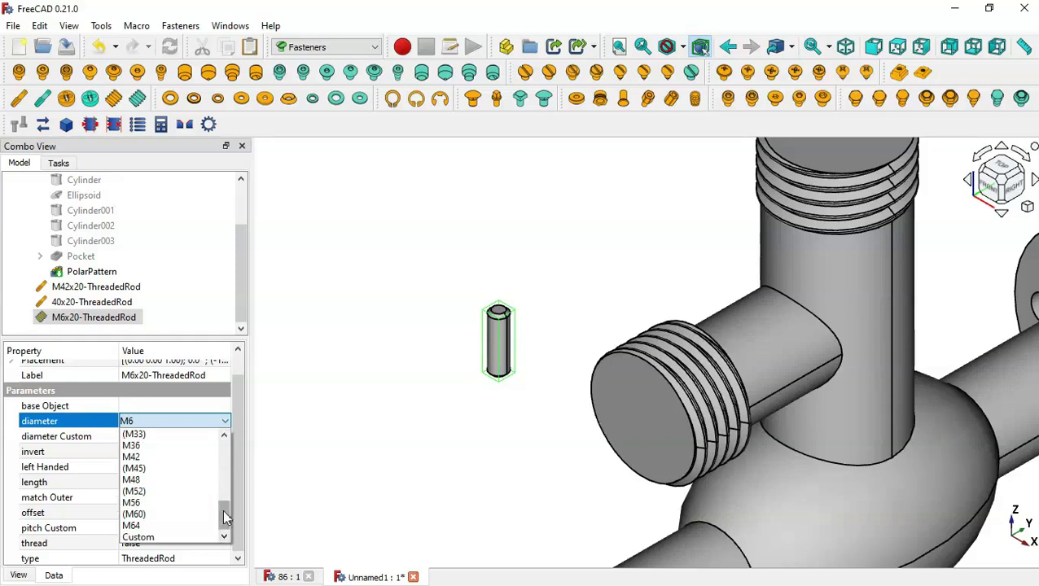
click(175, 538)
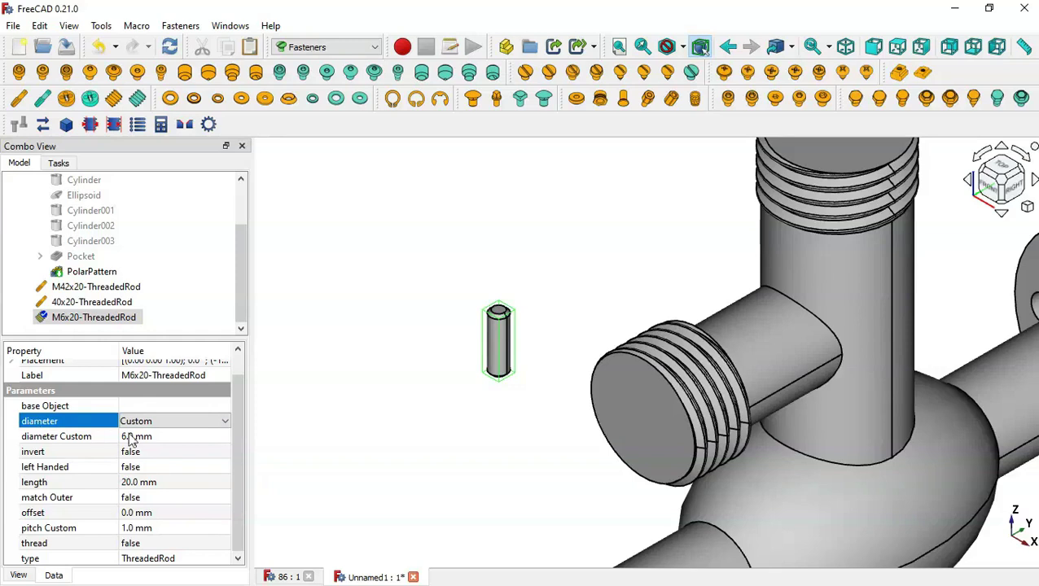
click(174, 437)
click(167, 436)
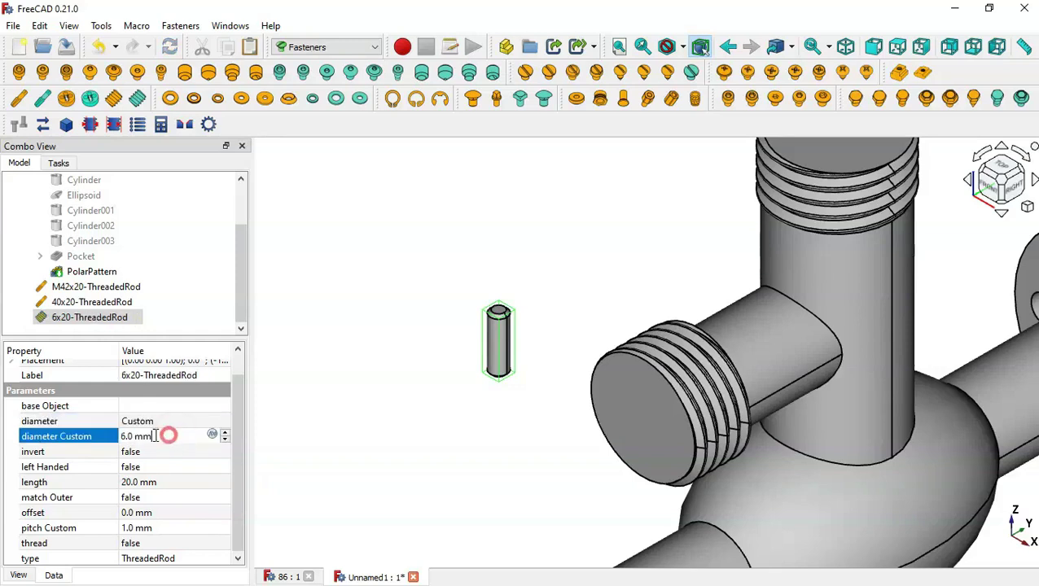
drag(155, 436, 120, 440)
text(28)
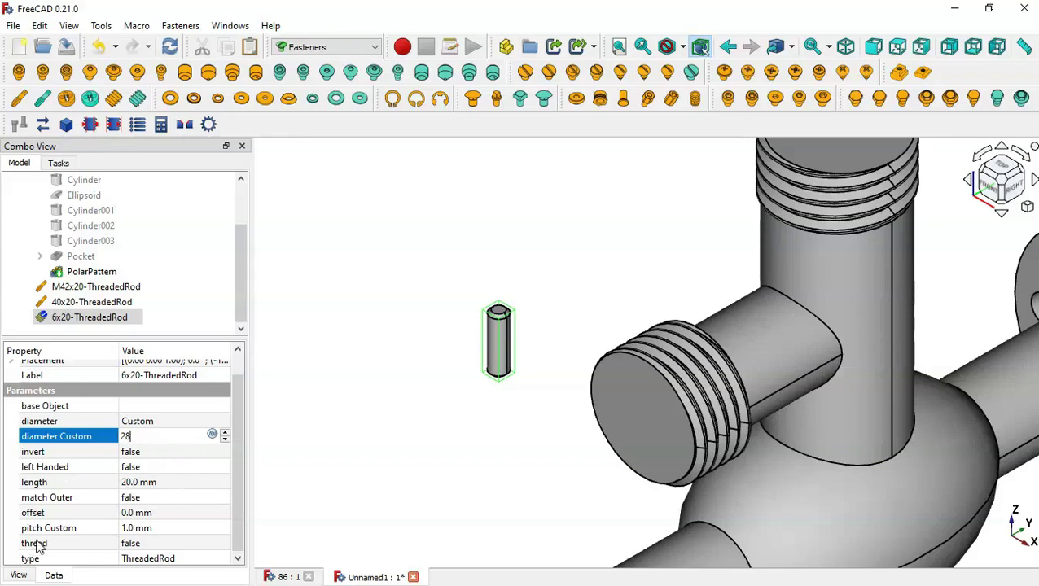
click(198, 528)
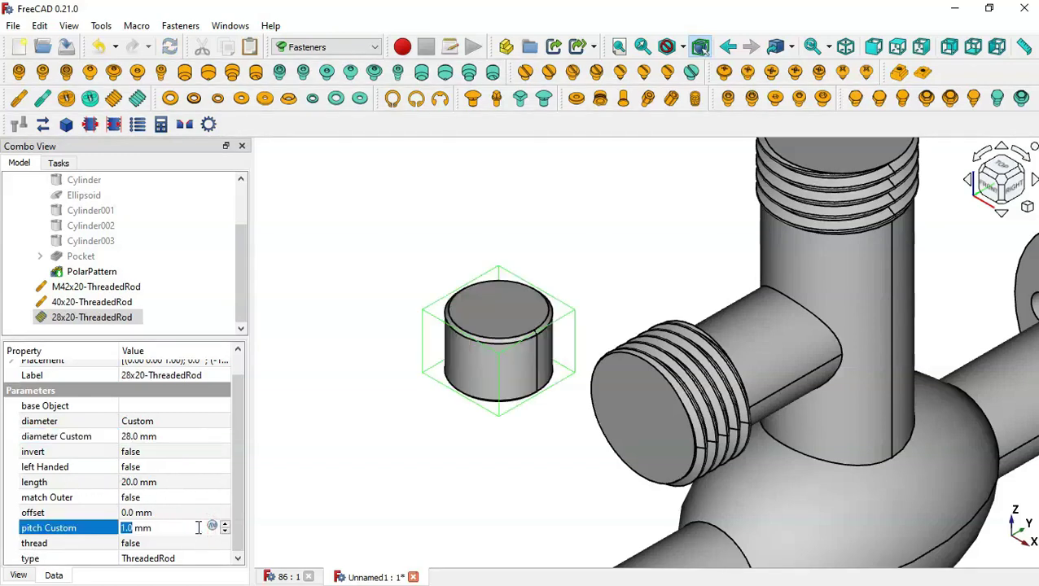
text(3)
Enable the real thread on the 28 mm rod and change its type to ScrewTap
click(182, 543)
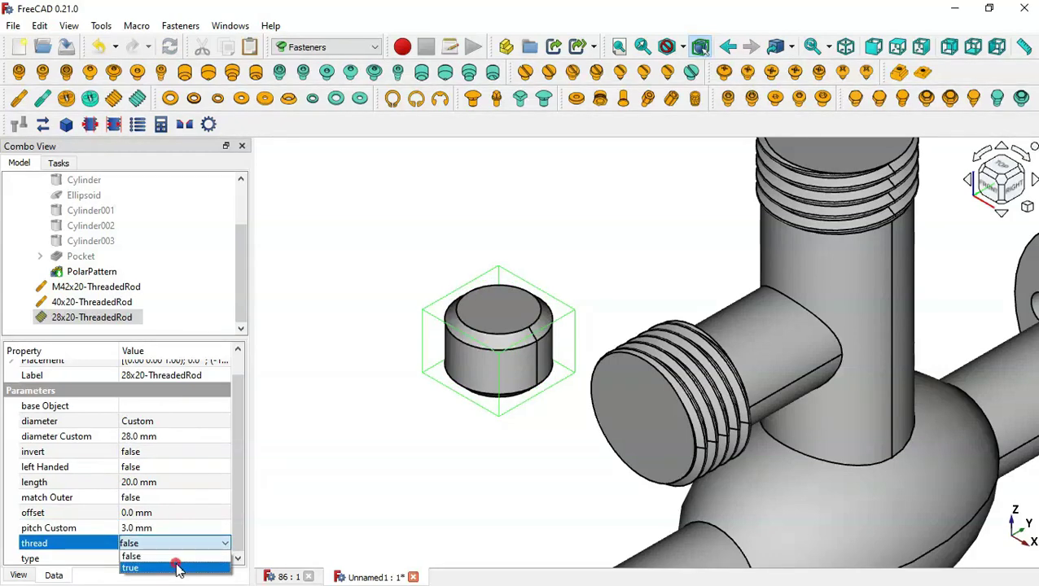
click(177, 568)
click(194, 559)
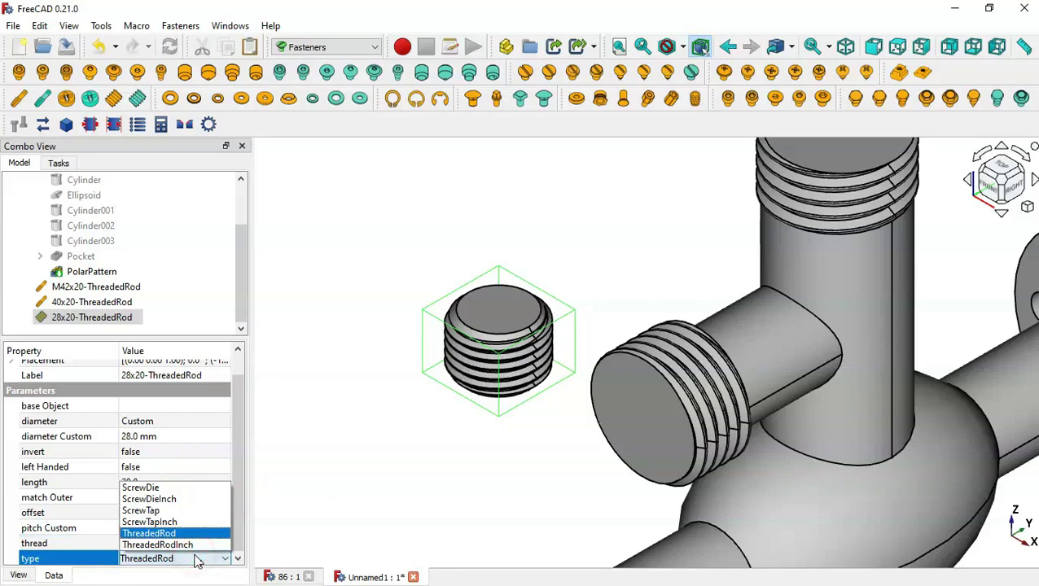
click(181, 511)
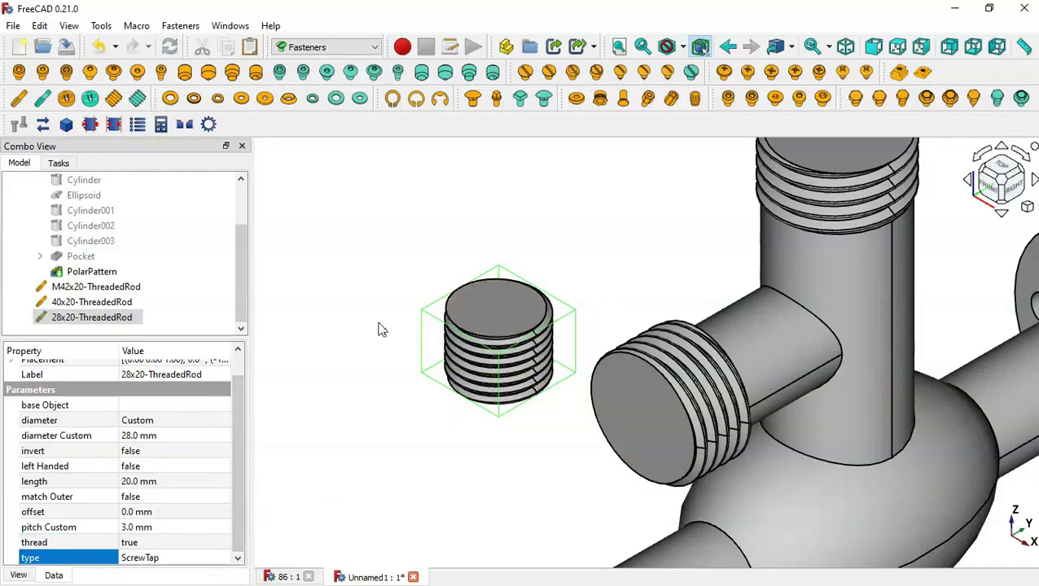
Attach the 28 mm threaded rod to the circular end edge of the plain horizontal pipe and invert it to extend outward
click(368, 373)
scroll(369, 373, down, 3)
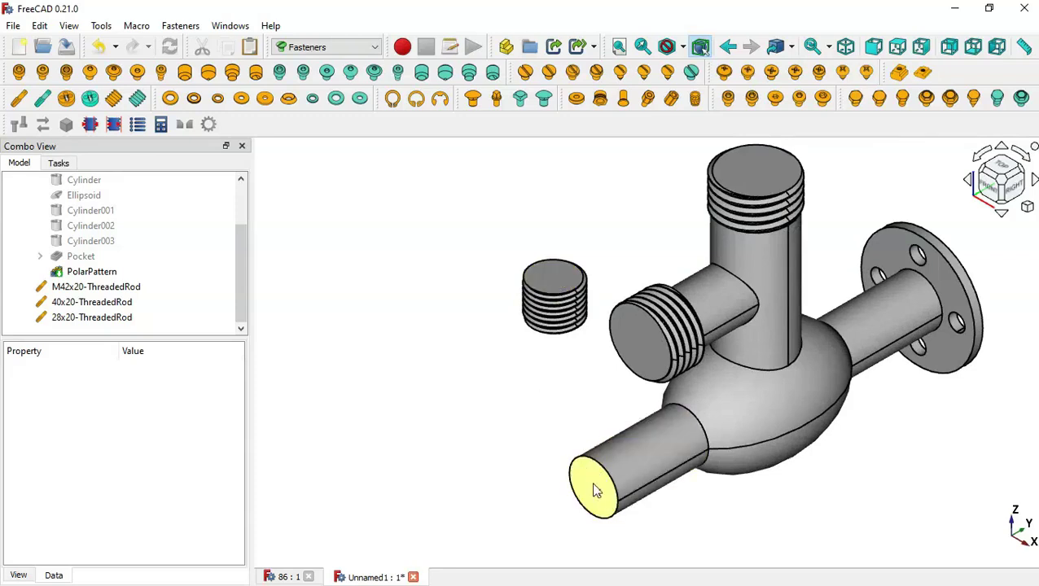
click(115, 321)
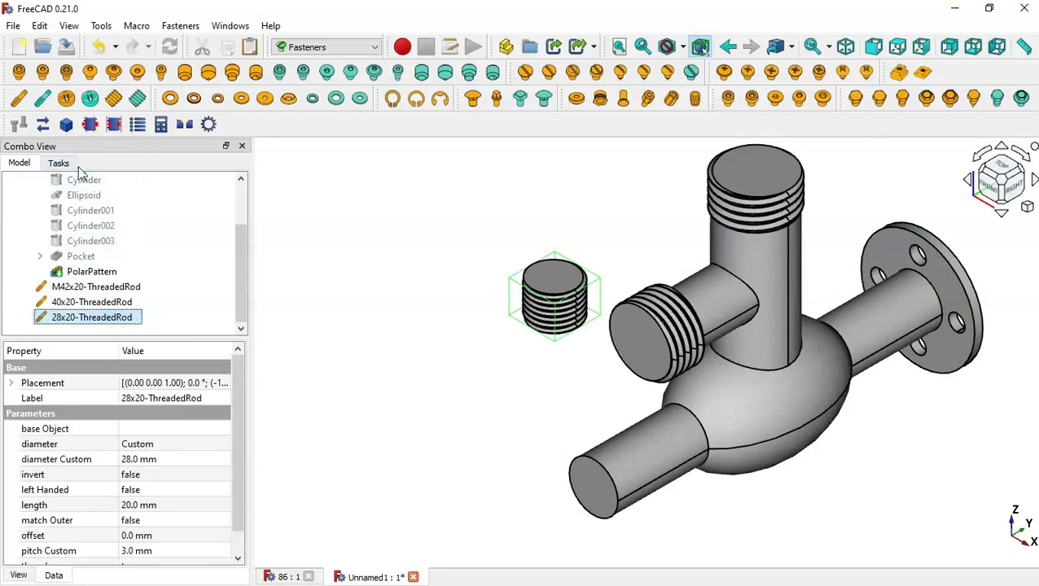
ctrl+click(607, 474)
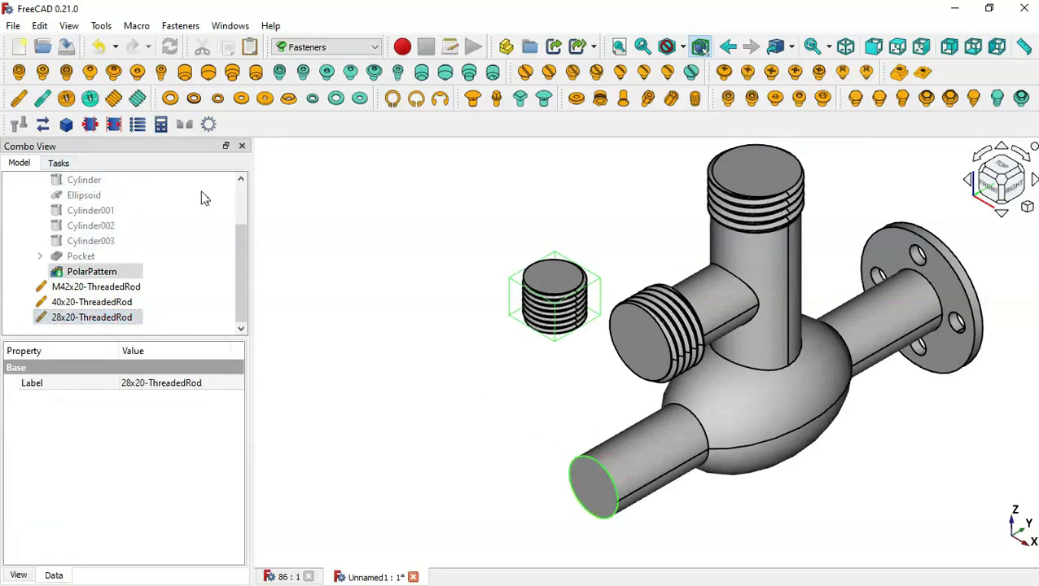
click(44, 126)
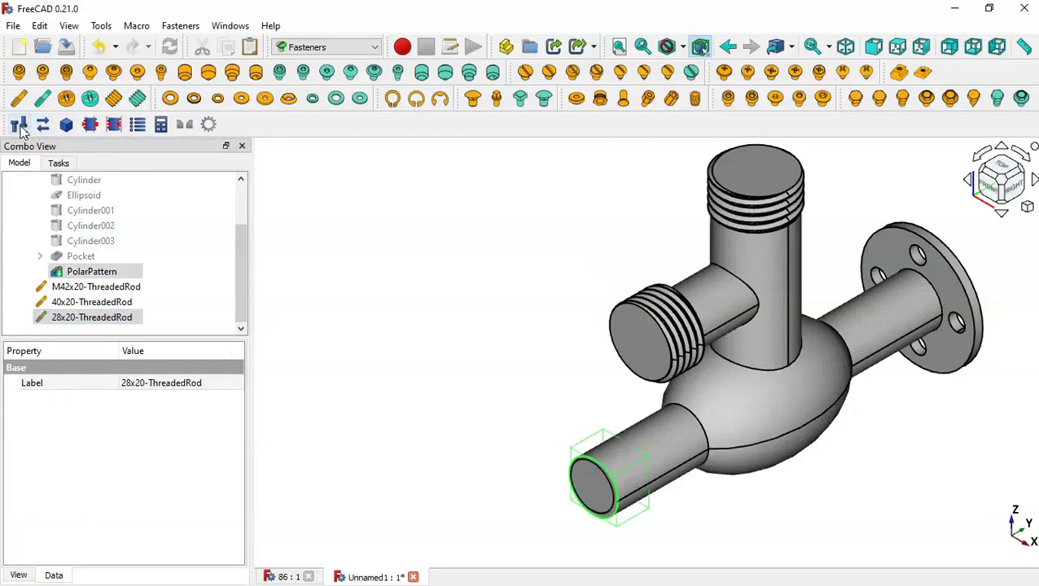
click(19, 126)
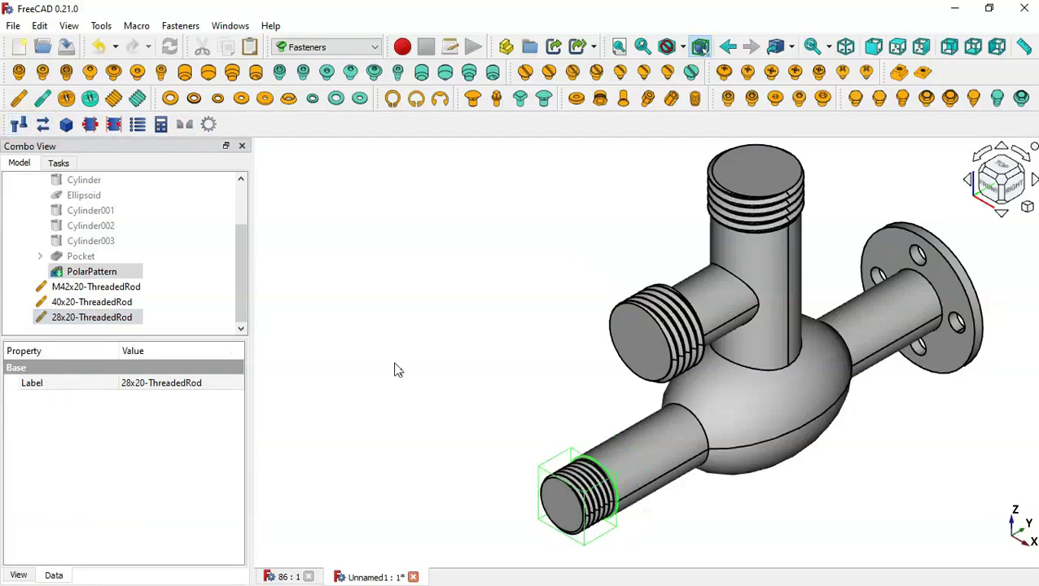
click(743, 513)
drag(844, 523, 782, 509)
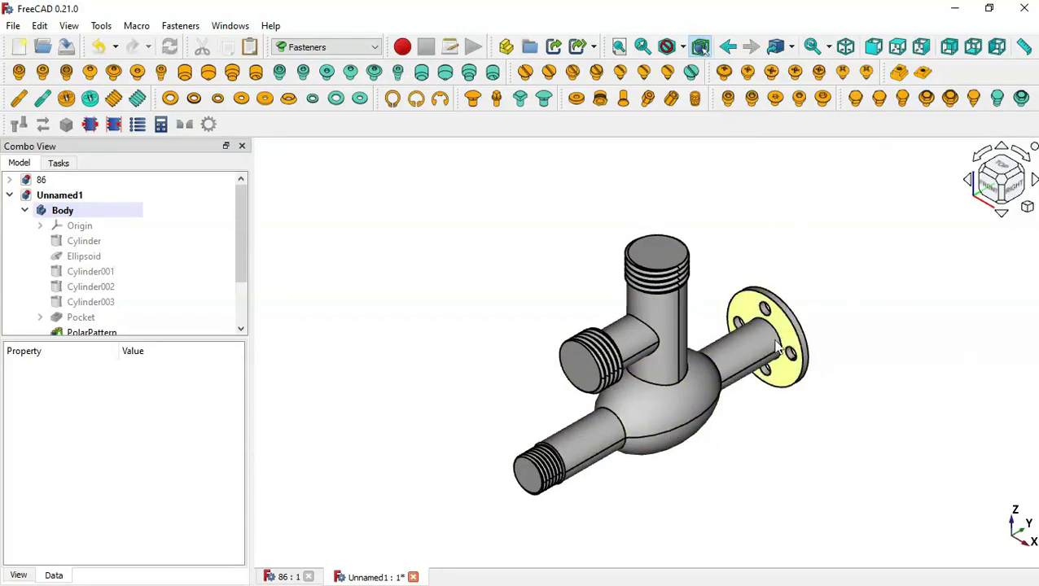
Switch to the Part workbench and fuse the body with the three threaded rods into one solid
click(371, 47)
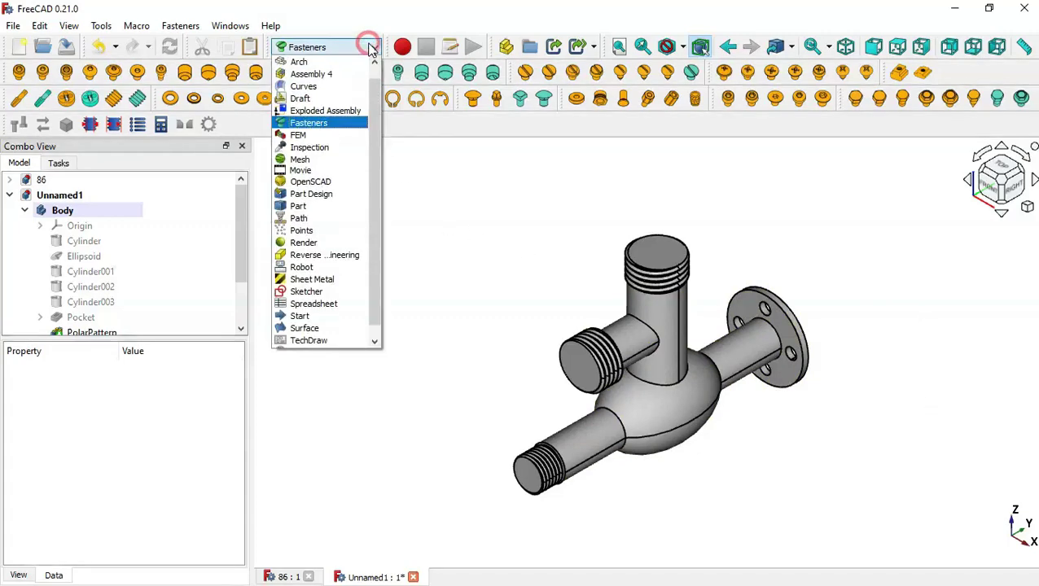
click(324, 207)
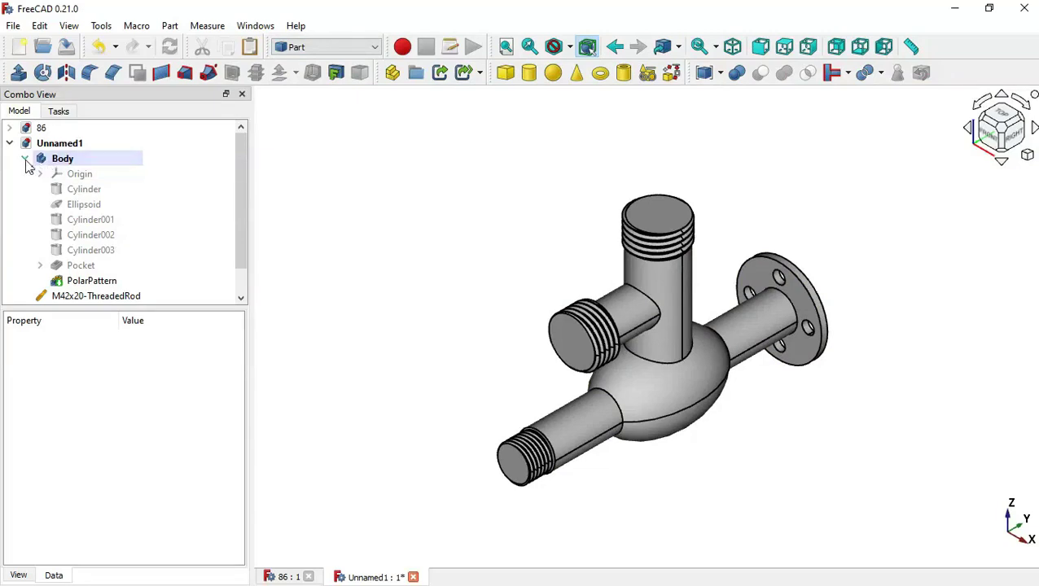
click(25, 160)
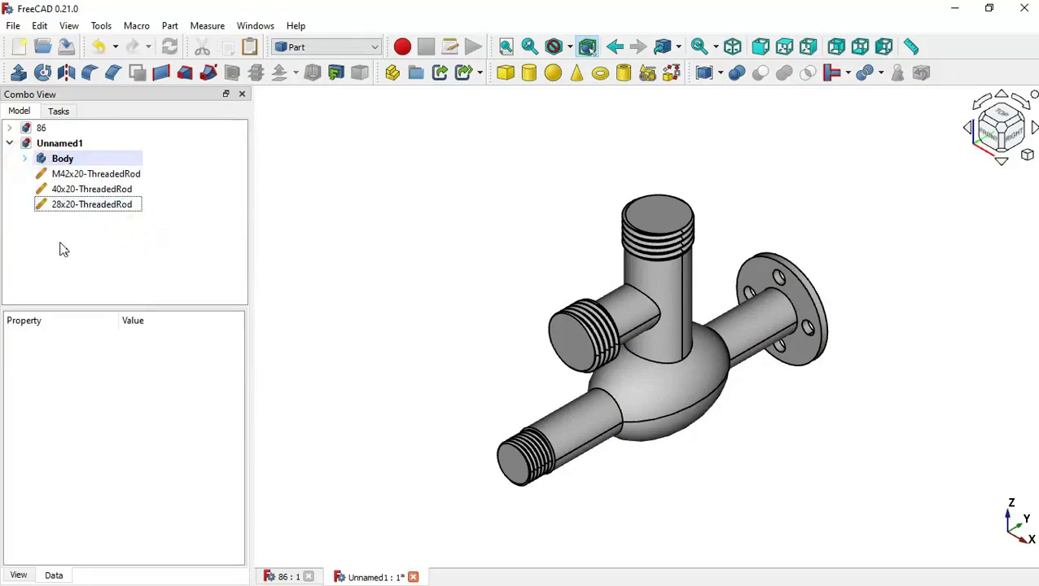
drag(64, 249, 105, 163)
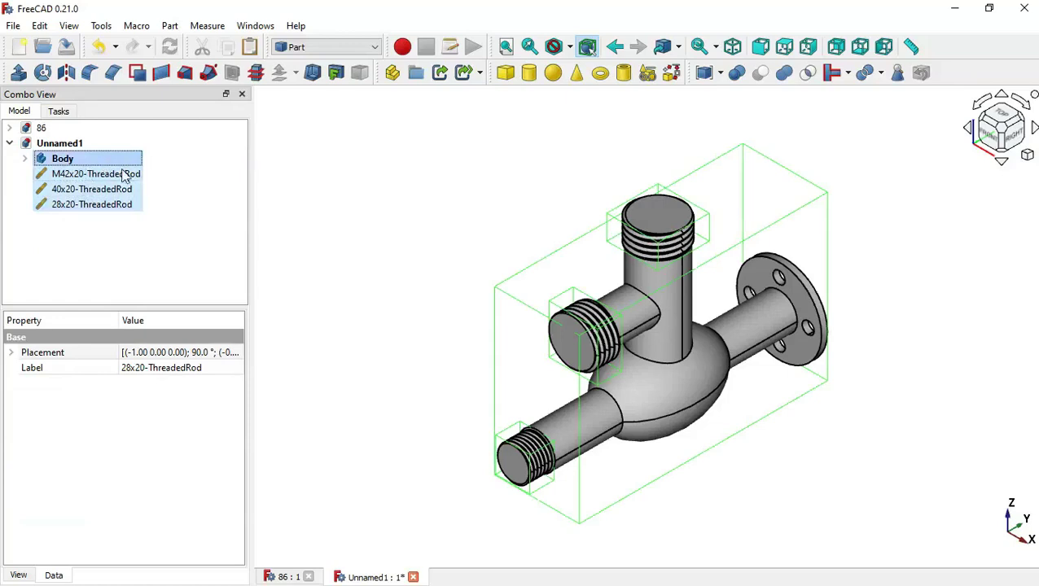
click(788, 75)
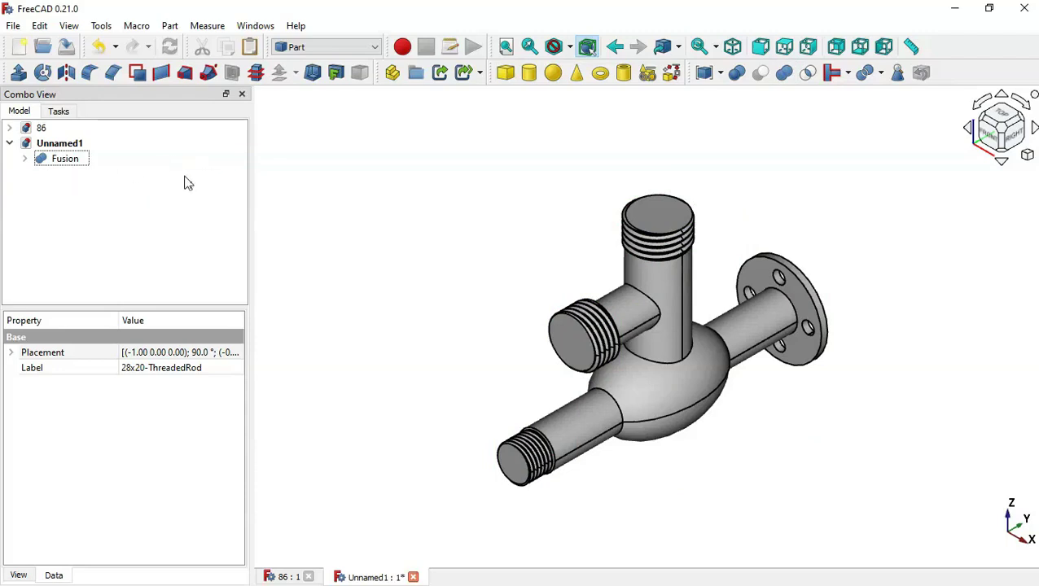
click(378, 238)
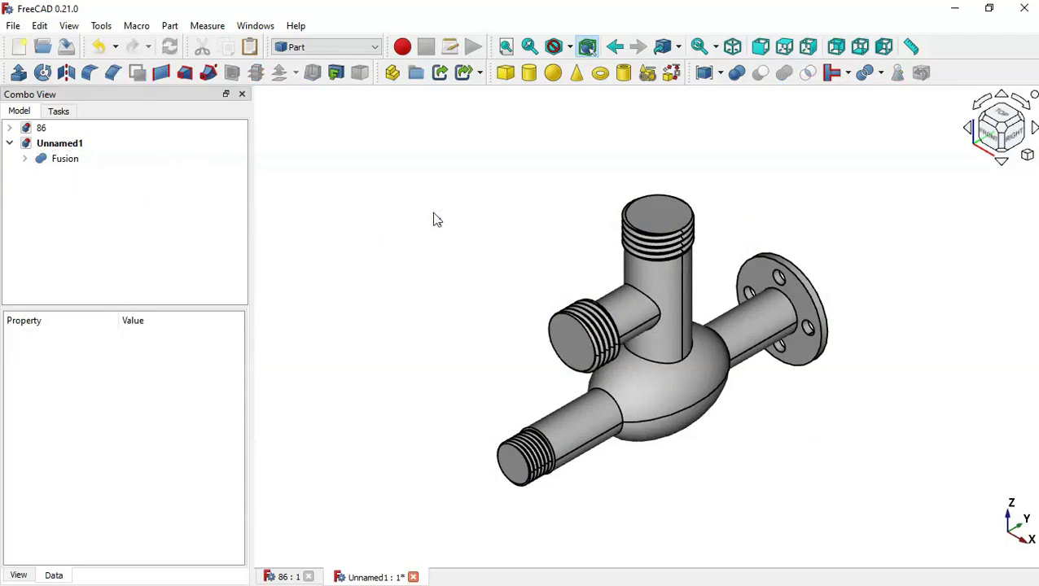
Examine the pipe bores in reference model 86 and compare them with the solid fitting
key(ctrl+Tab)
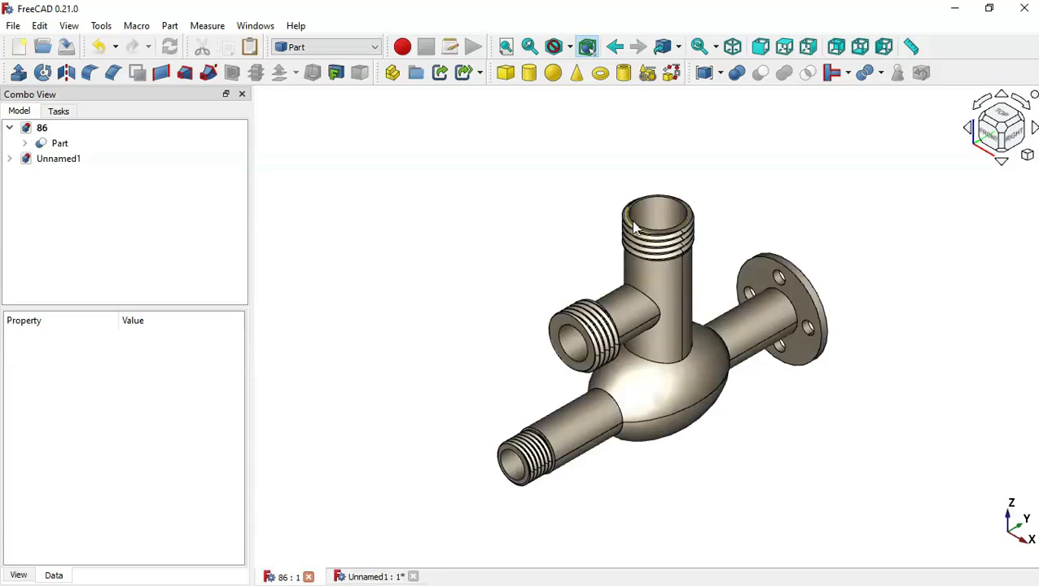
middle_drag(795, 209, 735, 359)
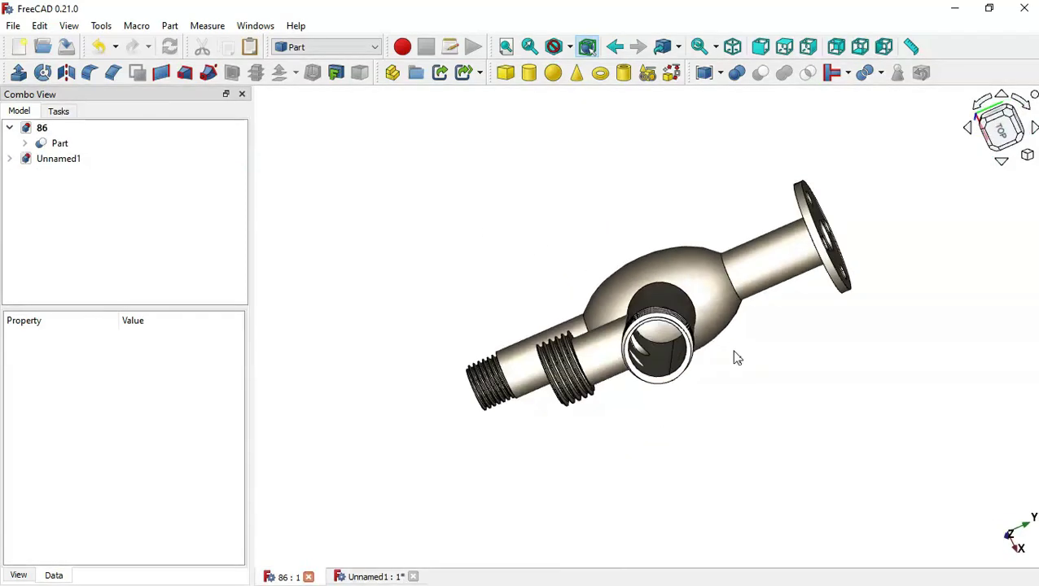
key(0)
key(ctrl+Tab)
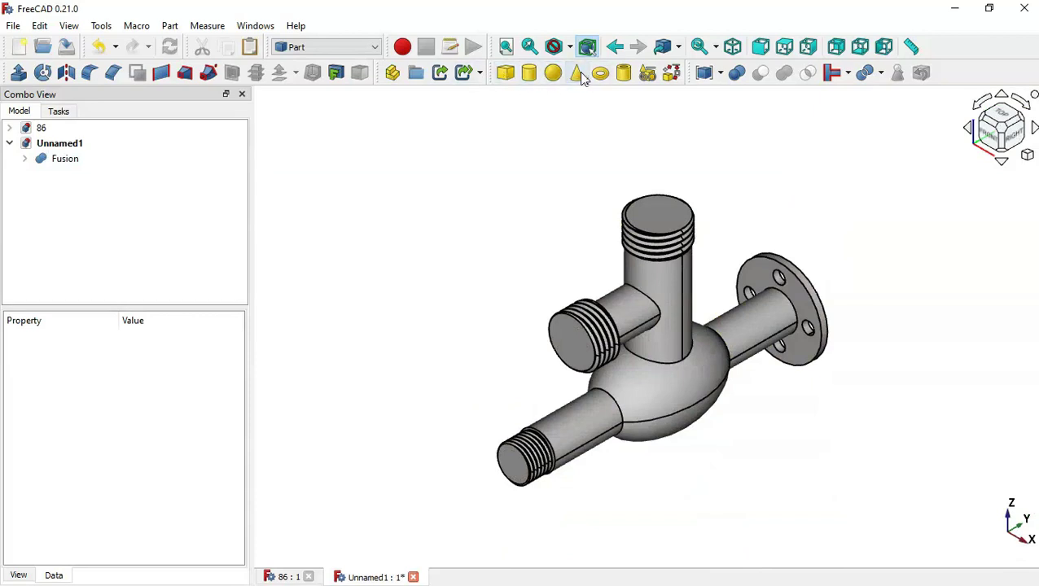
click(505, 153)
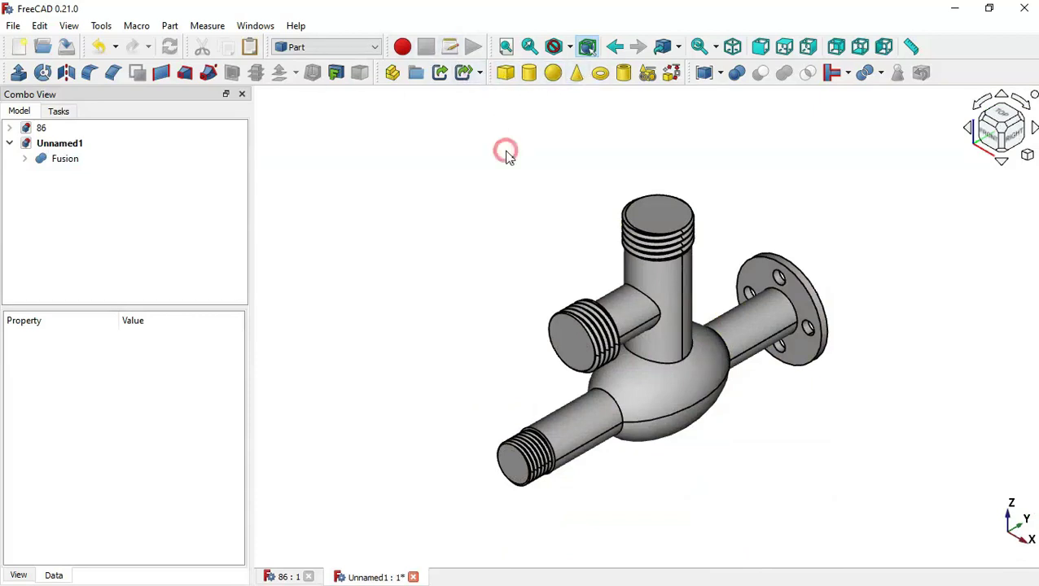
key(ctrl+Tab)
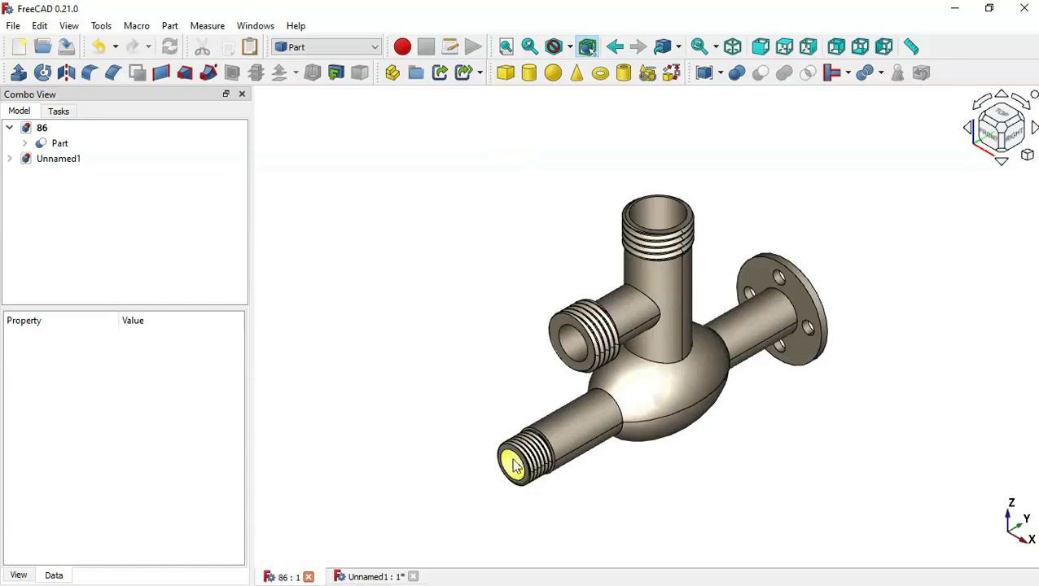
key(ctrl+Tab)
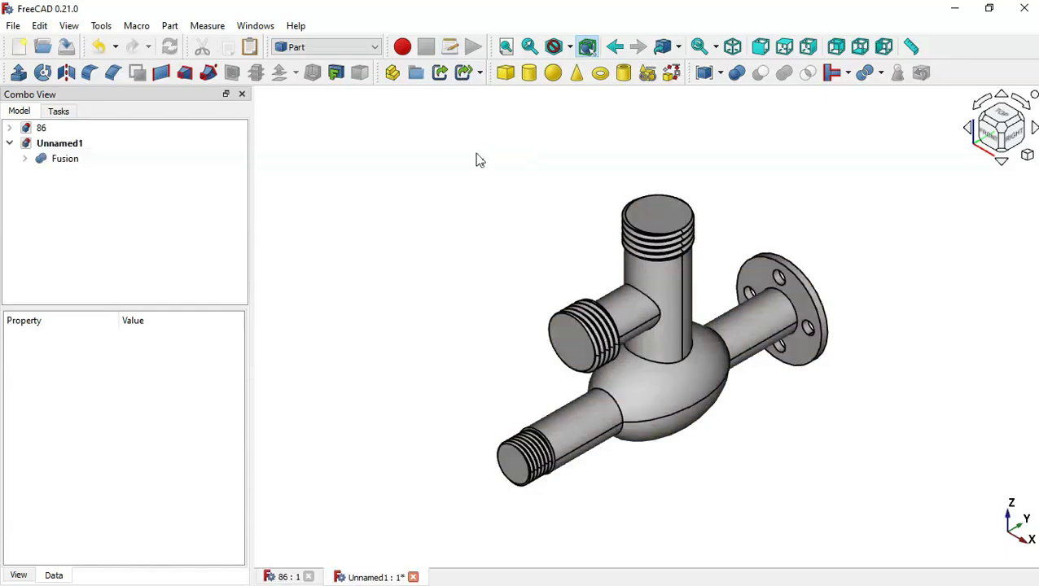
Add a Part cylinder with a radius of 10 mm and a height of 250 mm
click(529, 78)
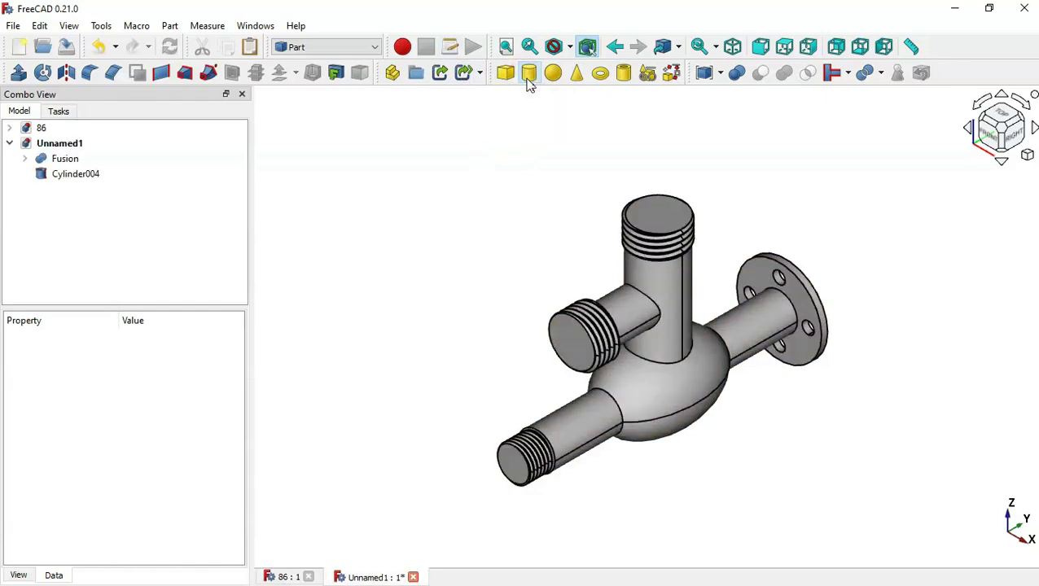
click(456, 218)
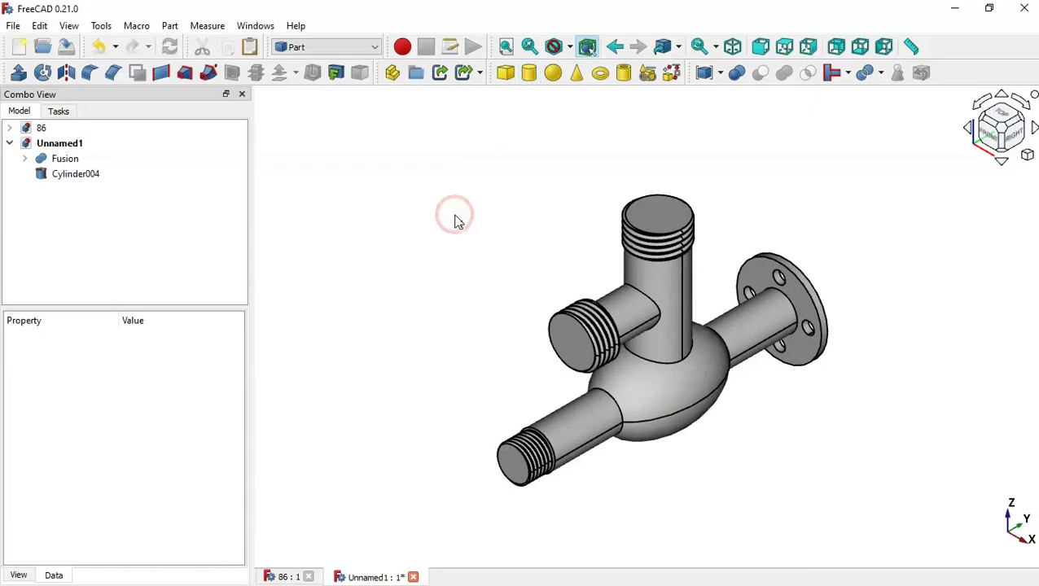
click(82, 176)
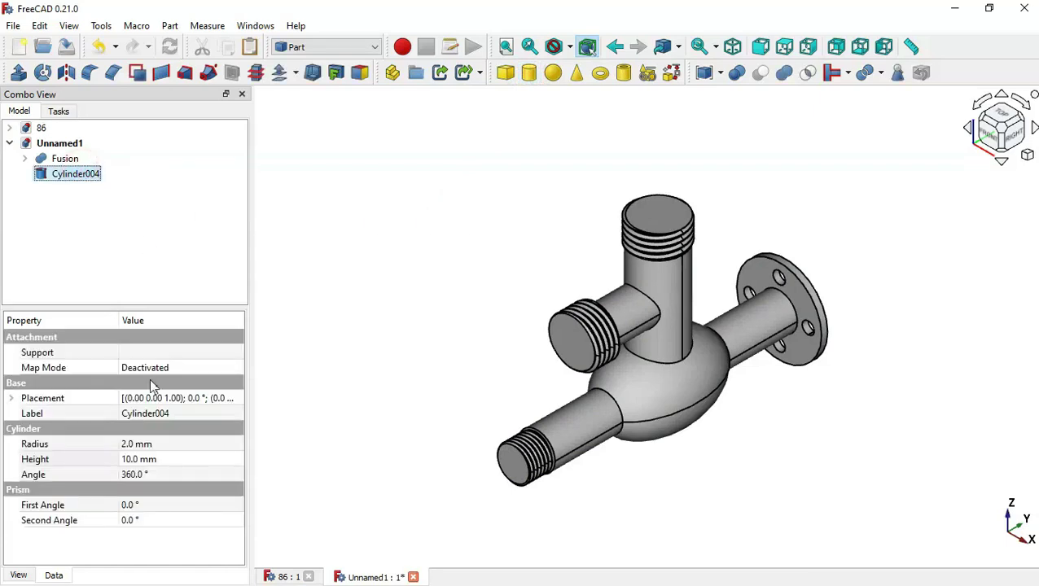
click(175, 442)
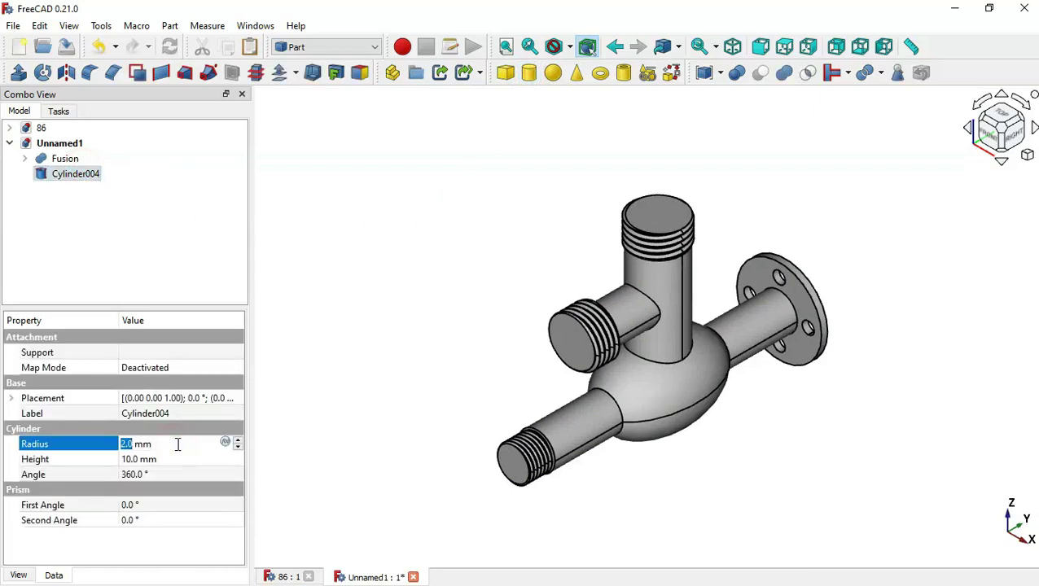
text(10)
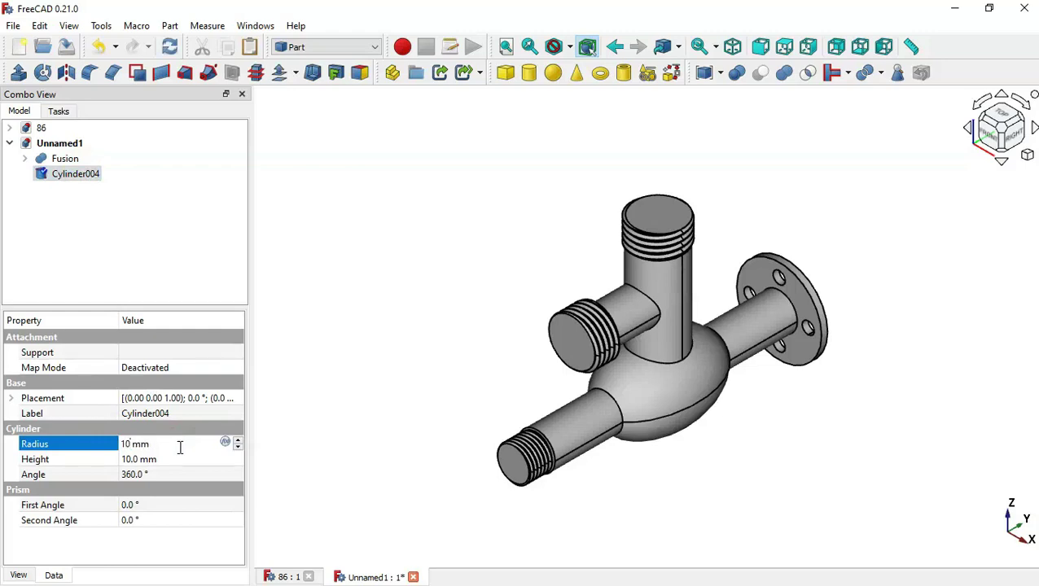
click(192, 459)
text(250)
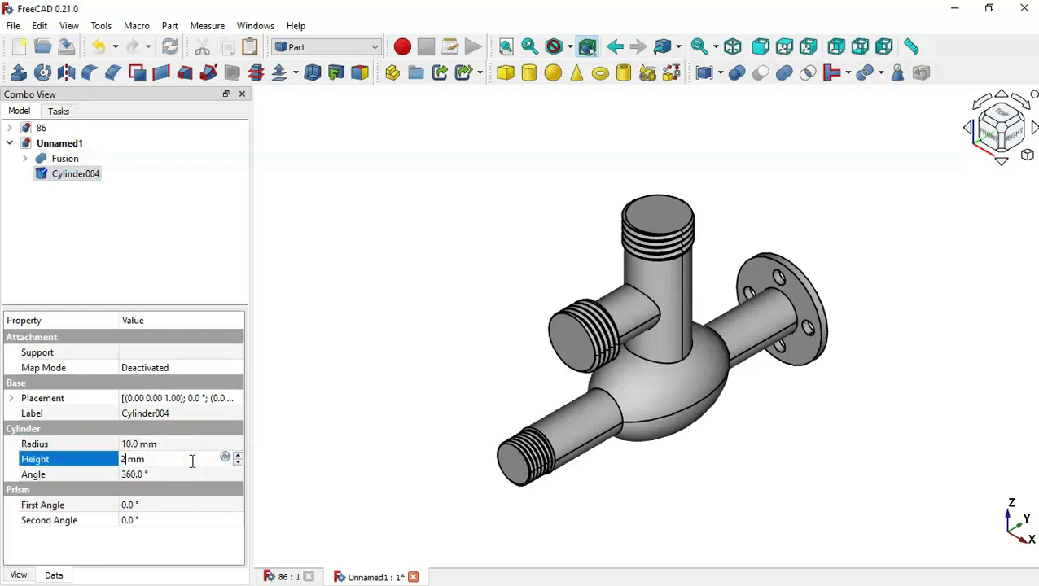
key(Return)
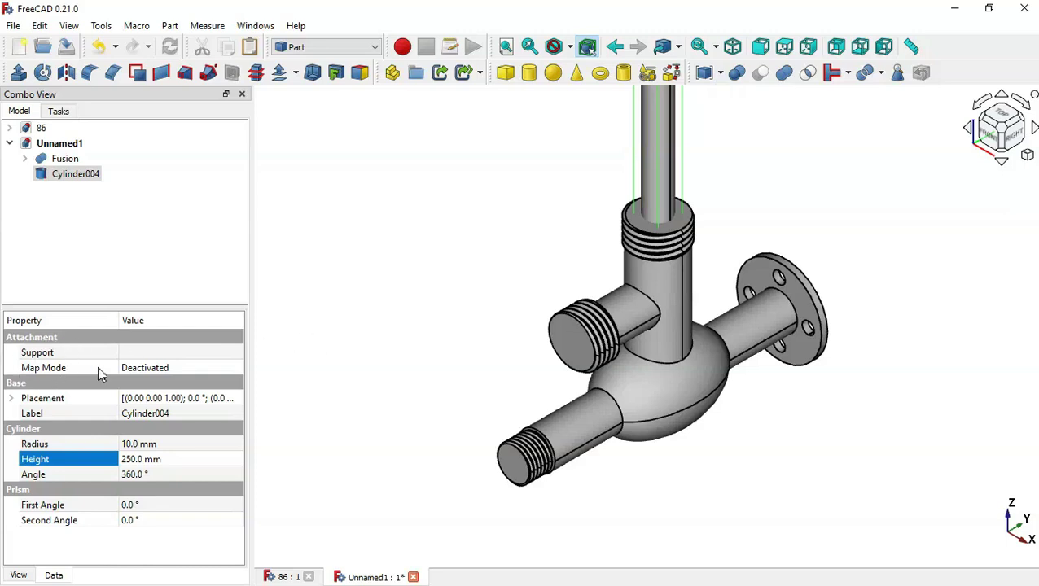
Attach the cylinder to the flange's outer face with XY on plane, flipping sides so it runs through the fitting
click(232, 371)
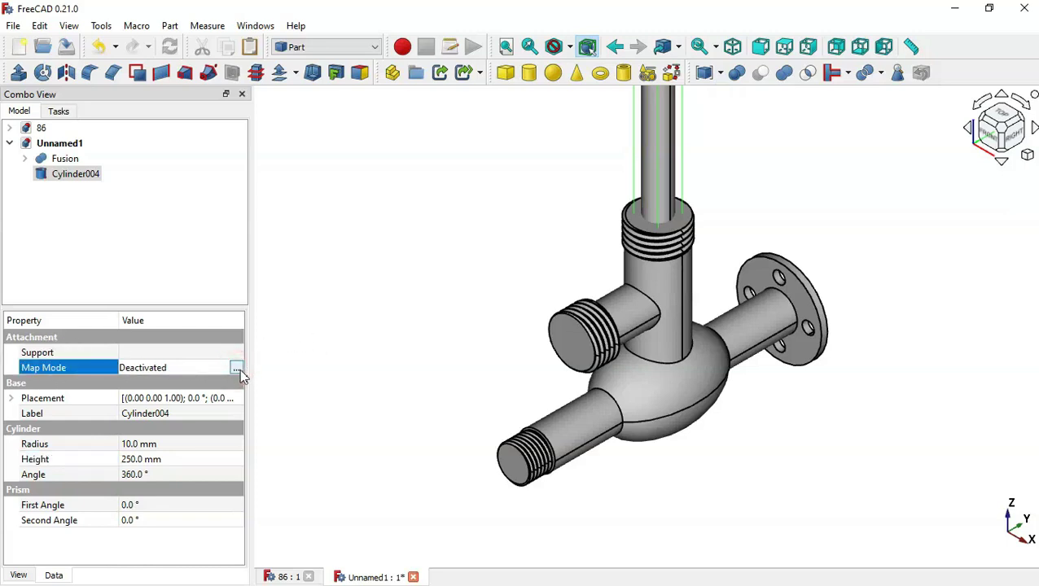
click(237, 371)
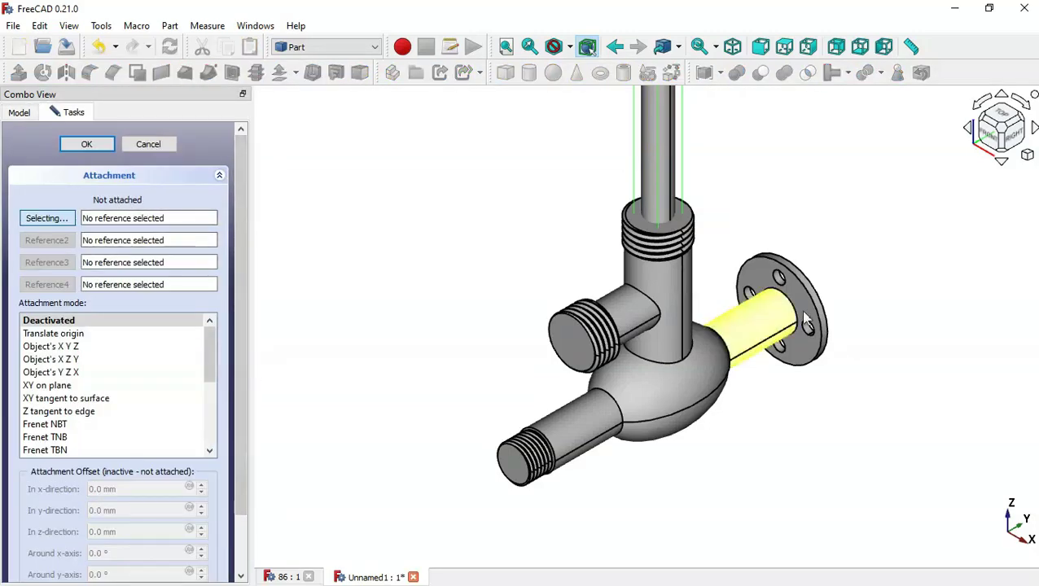
middle_drag(890, 328, 809, 367)
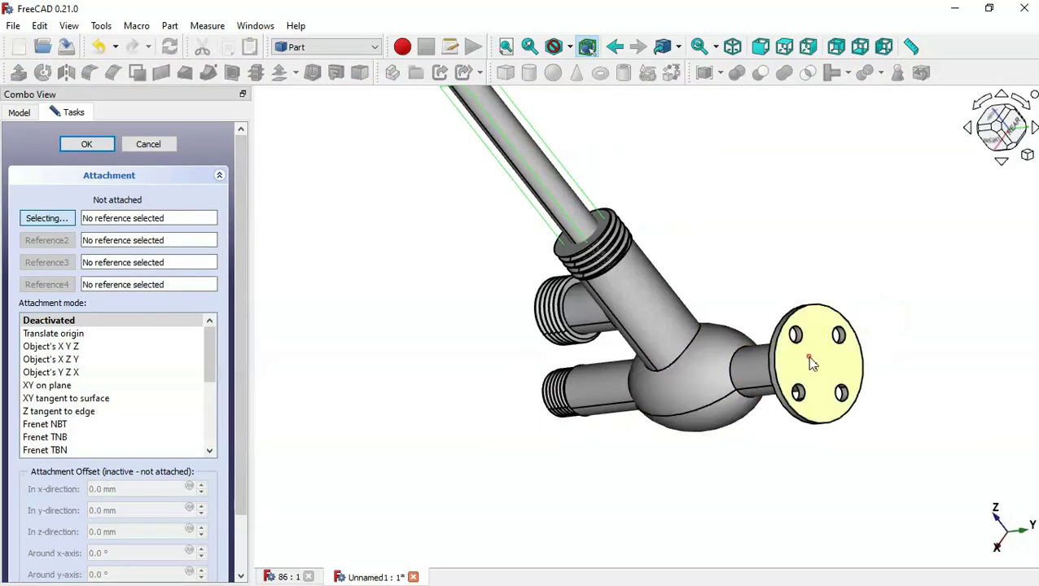
click(810, 361)
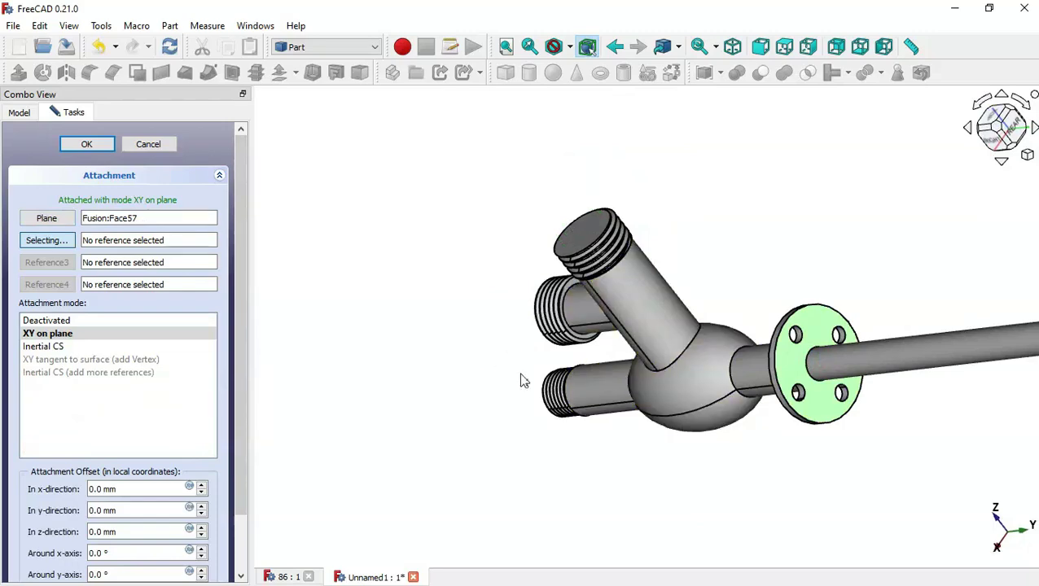
scroll(239, 310, down, 2)
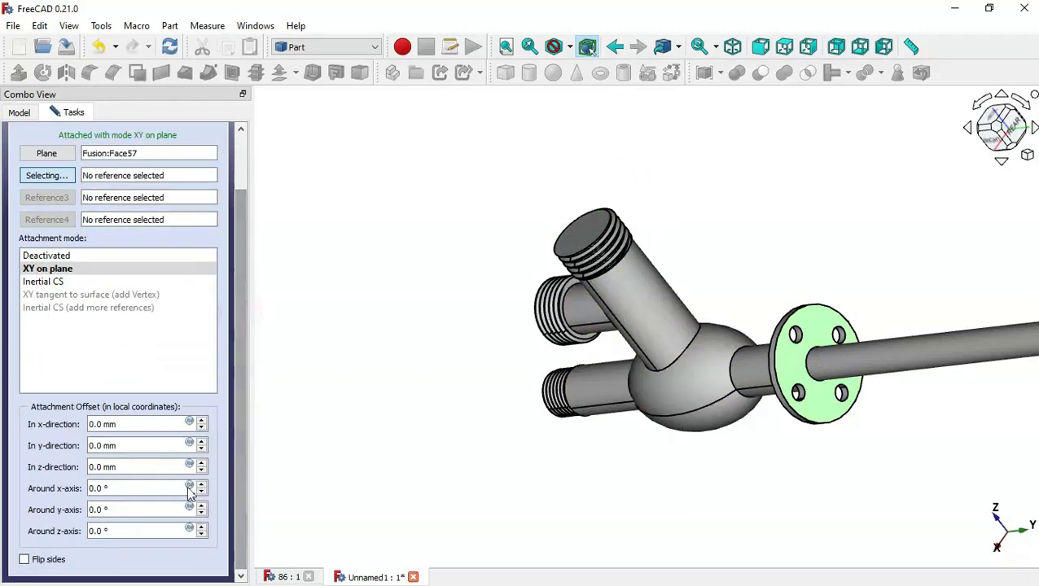
click(24, 560)
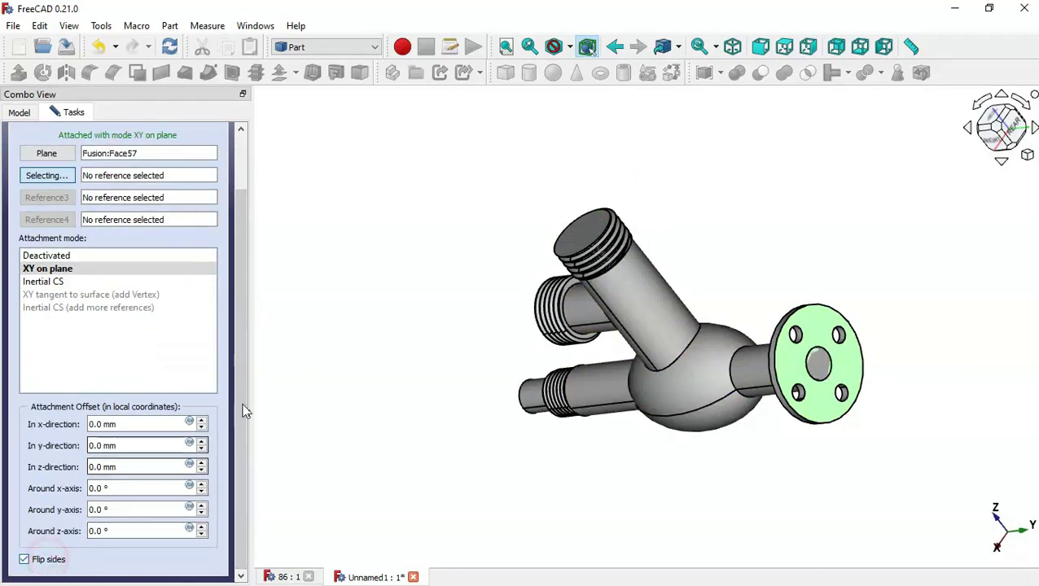
scroll(238, 355, up, 2)
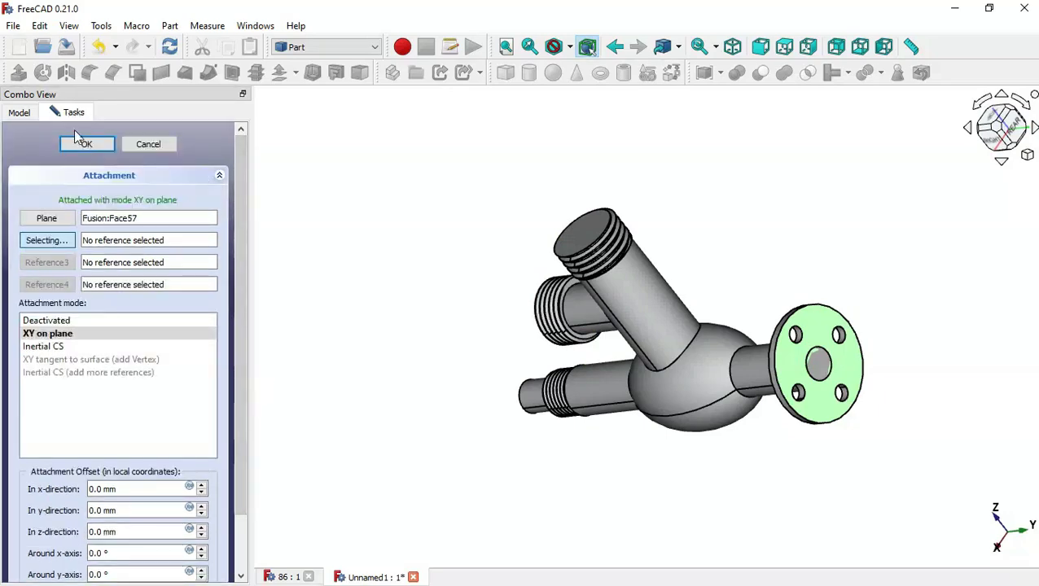
click(87, 145)
click(418, 271)
key(0)
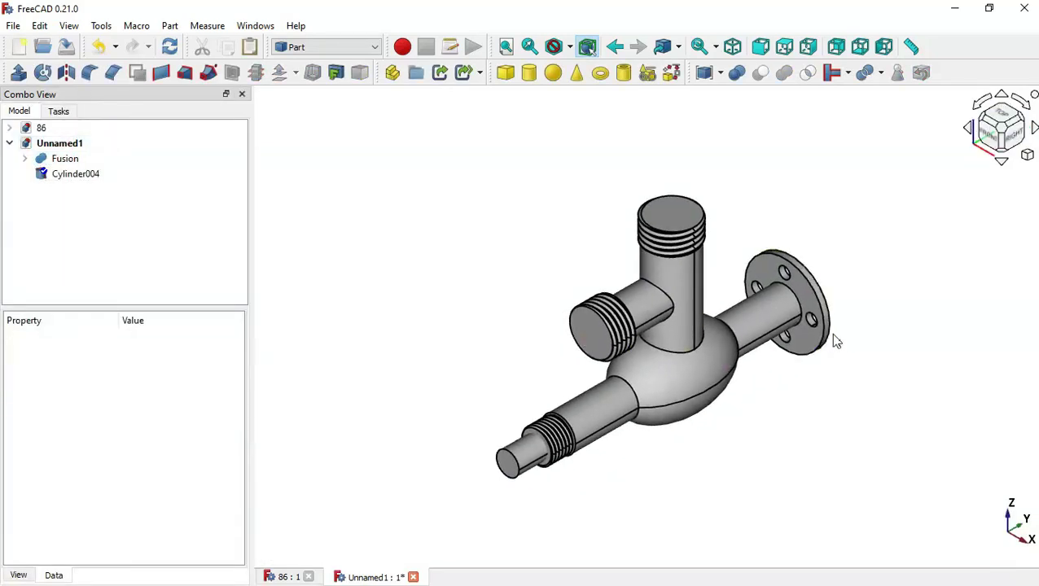
mouse_move(846, 308)
middle_down()
mouse_move(842, 280)
mouse_move(847, 290)
middle_up()
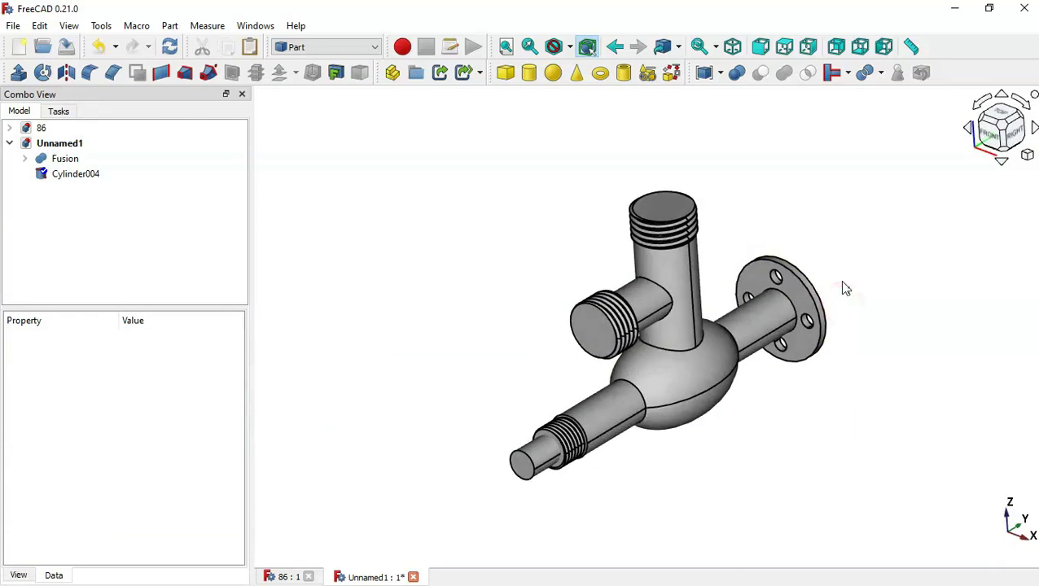
key(0)
scroll(875, 294, up, 1)
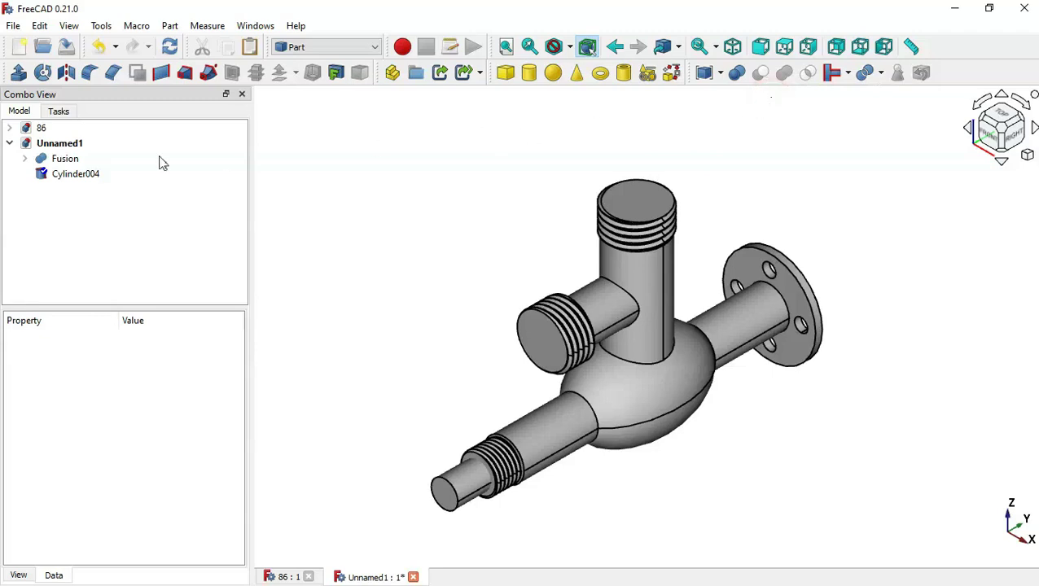
Cut the 250 mm cylinder from the fused fitting to bore the main pipe through from the flange to the threaded end
click(81, 159)
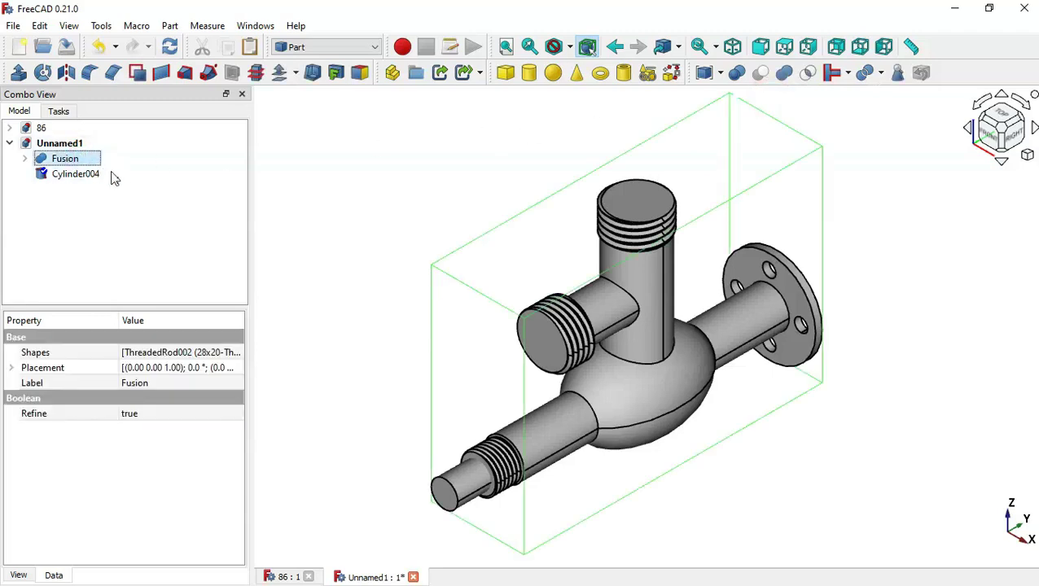
ctrl+click(81, 174)
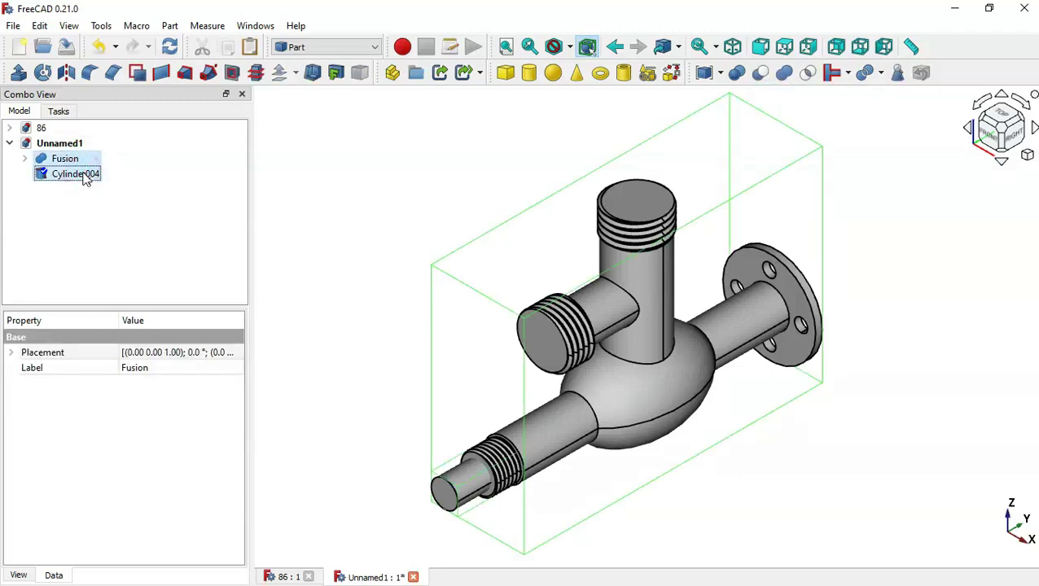
click(760, 73)
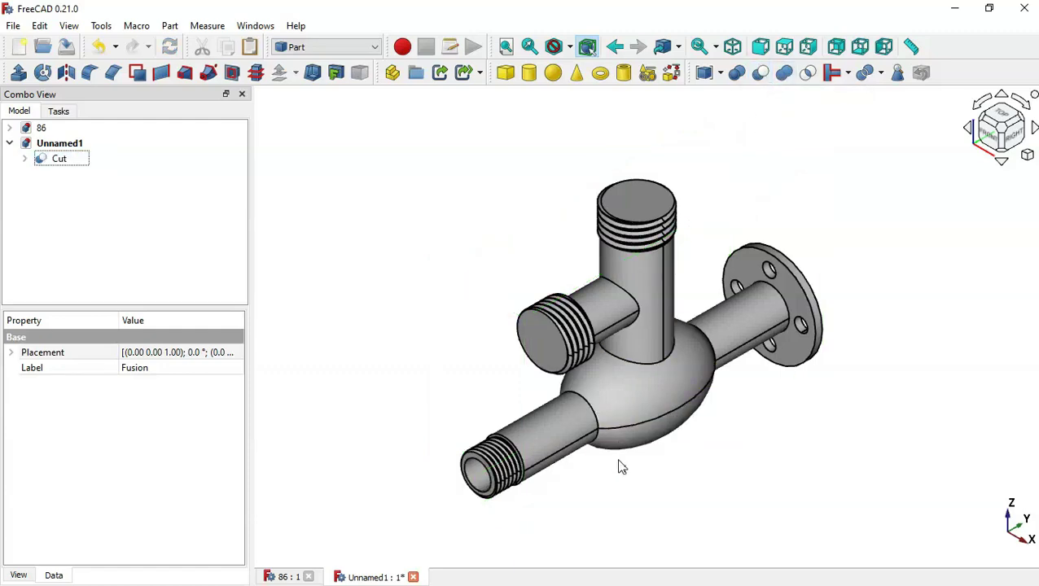
middle_drag(505, 528, 536, 452)
middle_drag(952, 397, 703, 361)
Check the vertical branch in reference model 86 and add a Part cylinder with a radius of 17 mm and a height of 150 mm
key(ctrl+Tab)
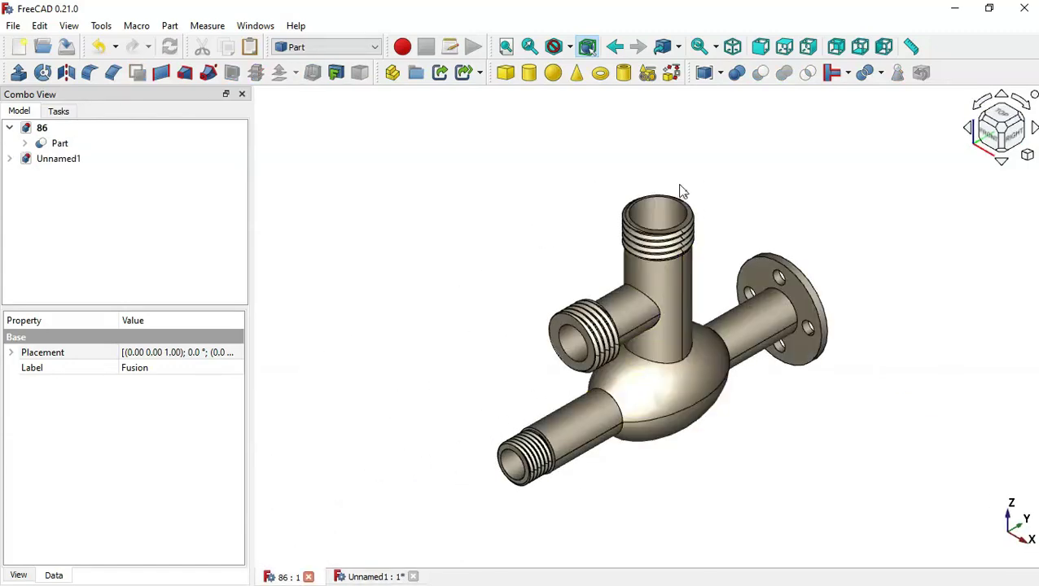
key(ctrl+Tab)
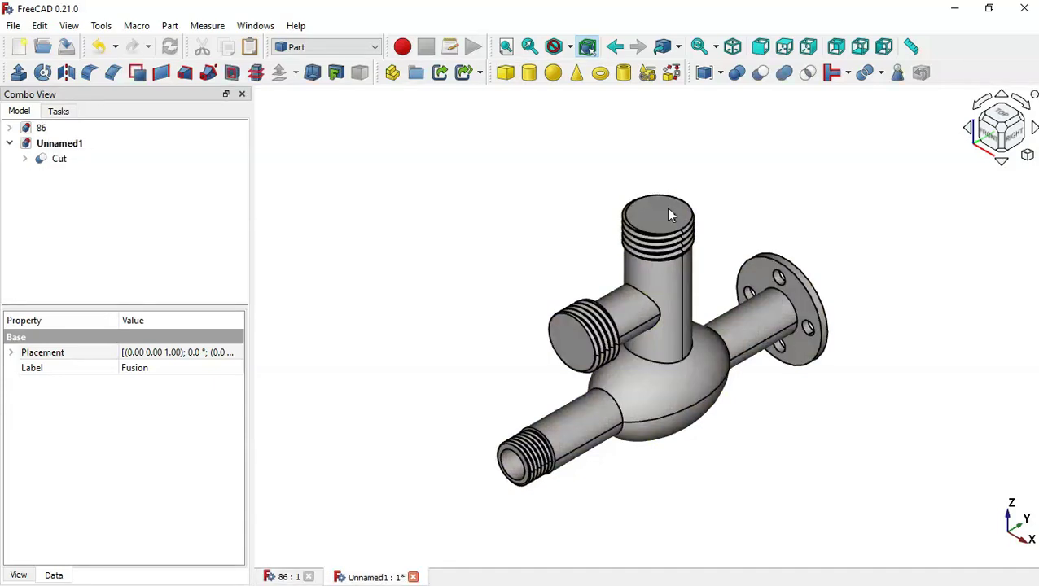
click(529, 72)
click(72, 174)
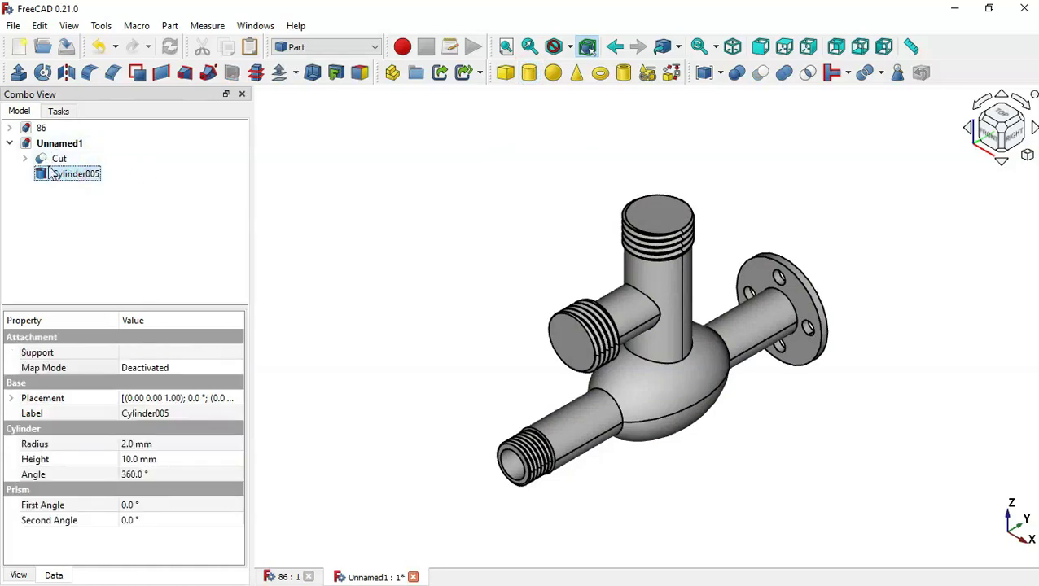
click(209, 444)
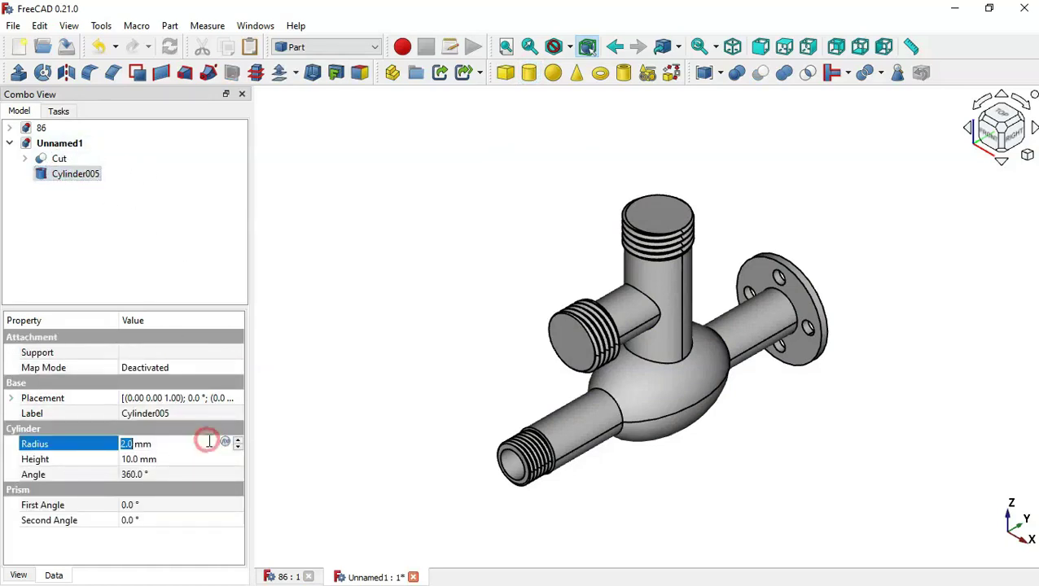
text(17)
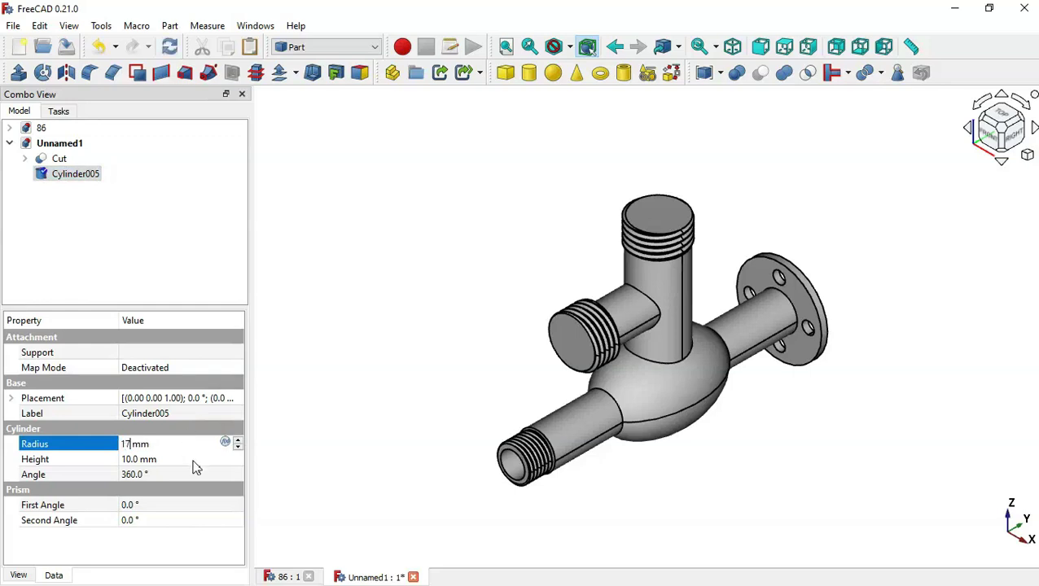
click(192, 460)
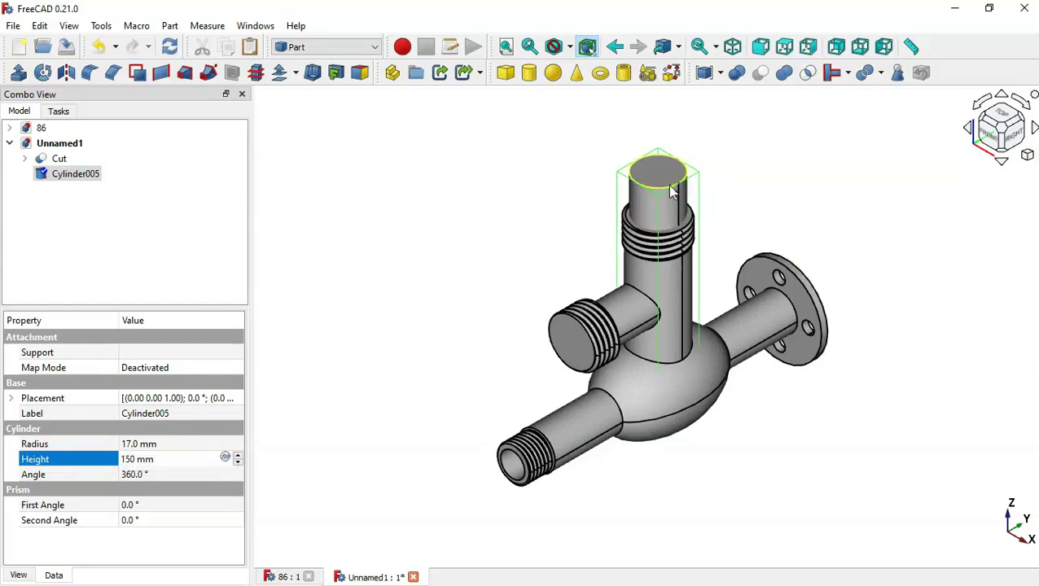
middle_drag(871, 253, 848, 268)
click(579, 173)
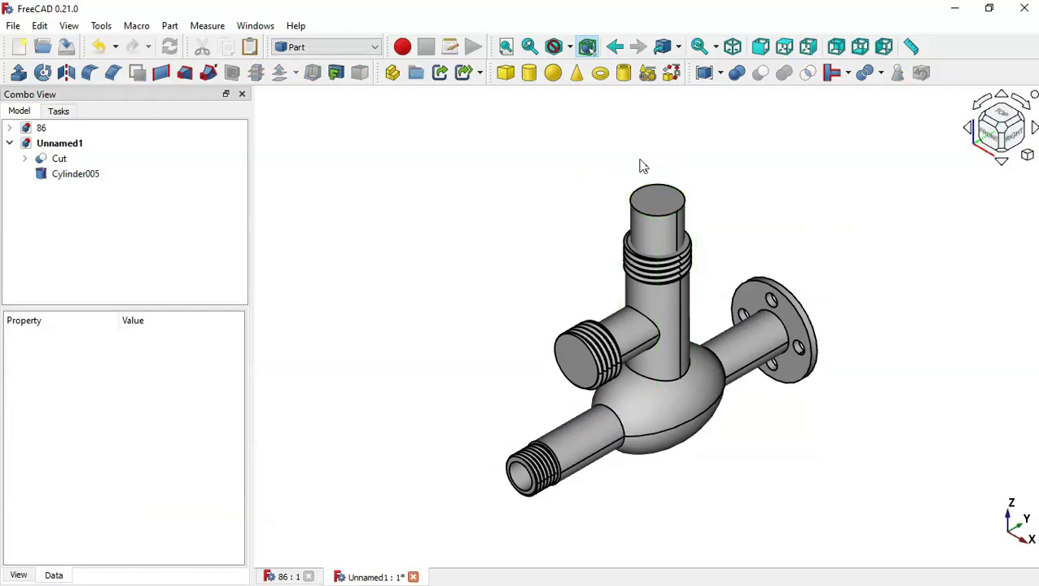
Cut the 17 mm radius cylinder from the fitting to bore out the vertical threaded branch
click(85, 159)
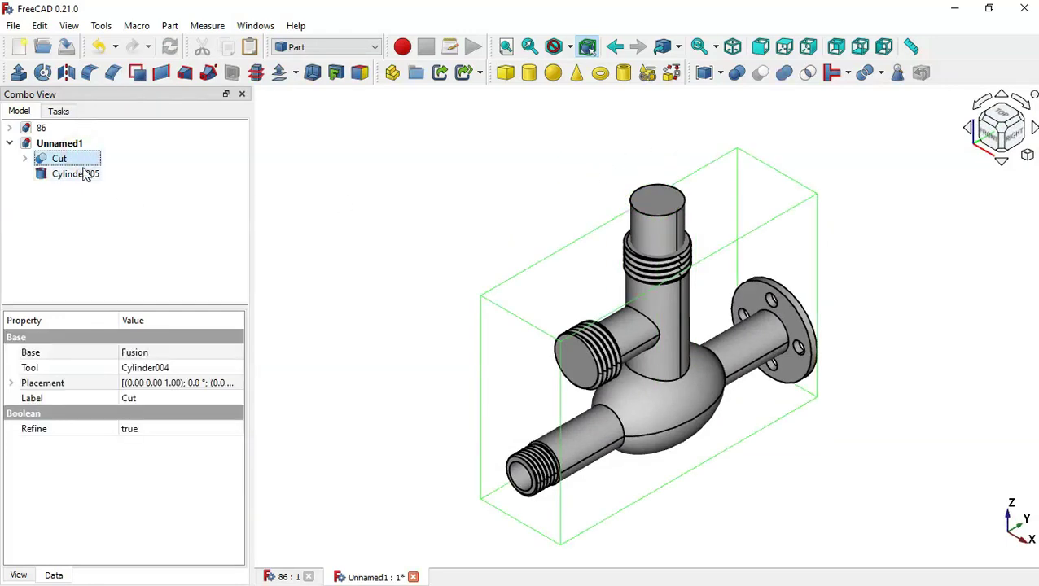
ctrl+click(81, 174)
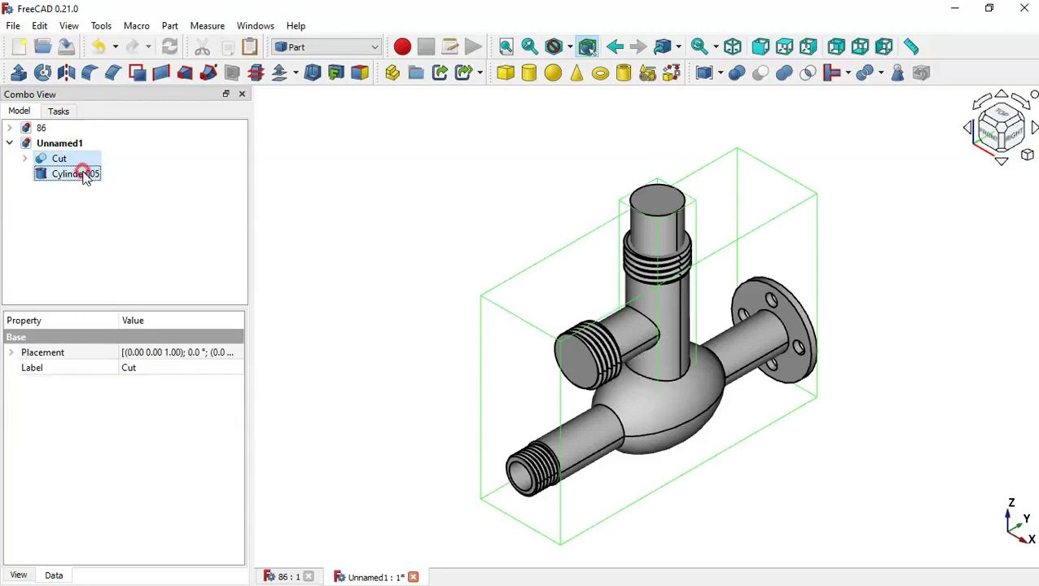
click(760, 73)
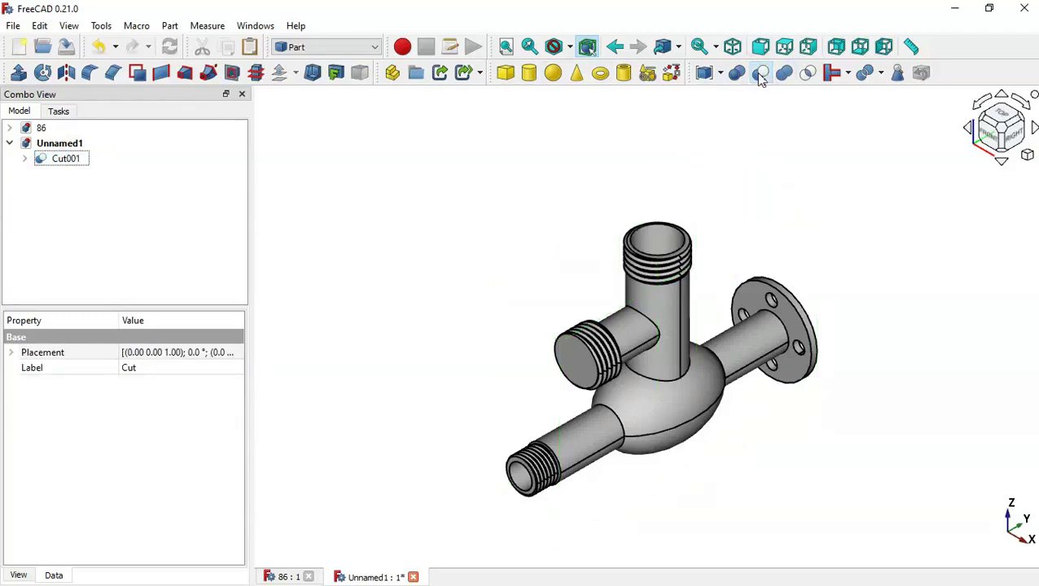
middle_drag(709, 155, 709, 220)
key(0)
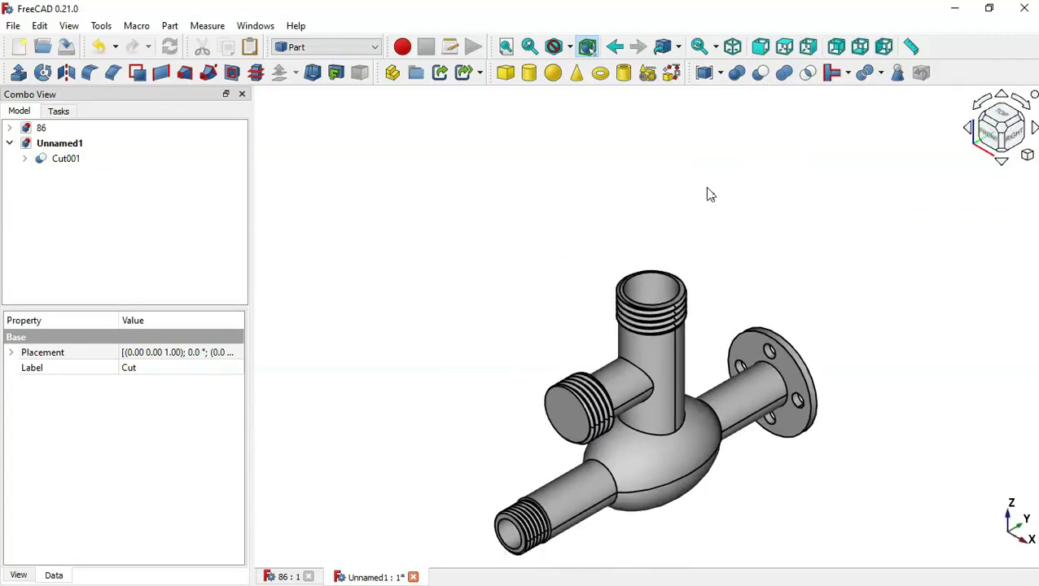
Check the side branch in reference model 86 and add a Part cylinder with a radius of 12 mm and a height of 150 mm
key(ctrl+Tab)
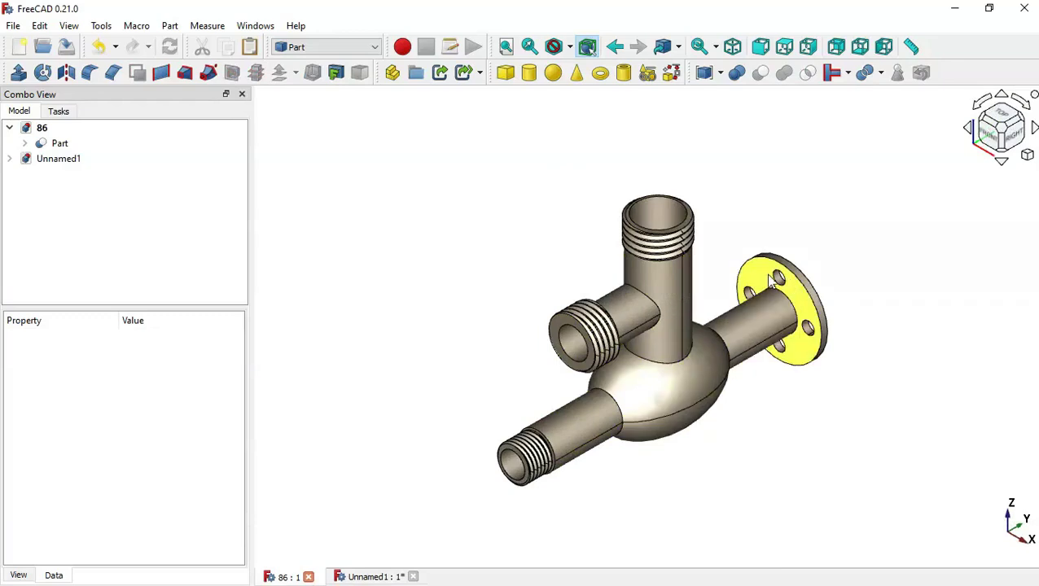
key(ctrl+Tab)
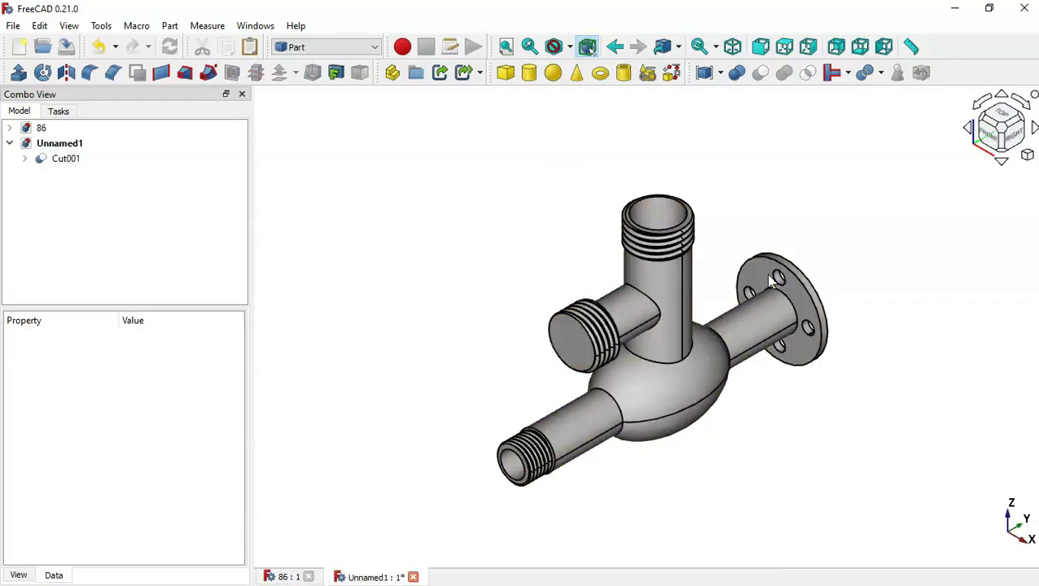
click(529, 73)
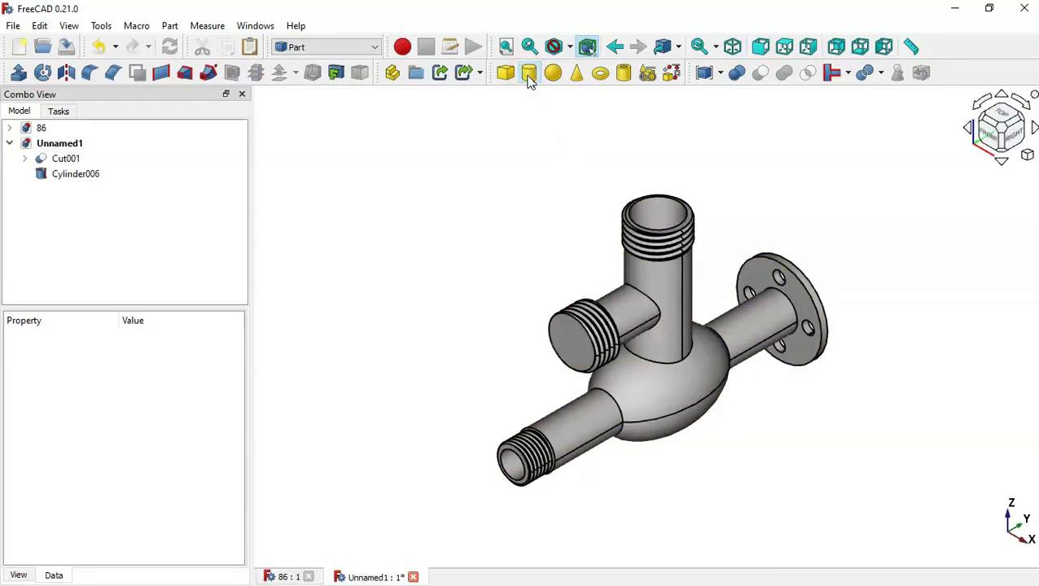
click(71, 175)
click(163, 445)
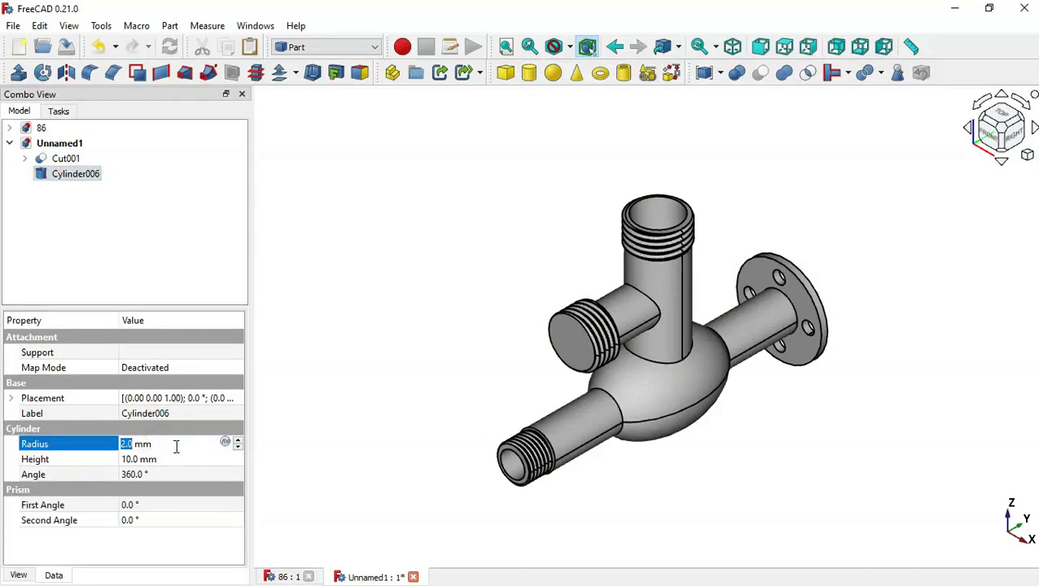
text(12)
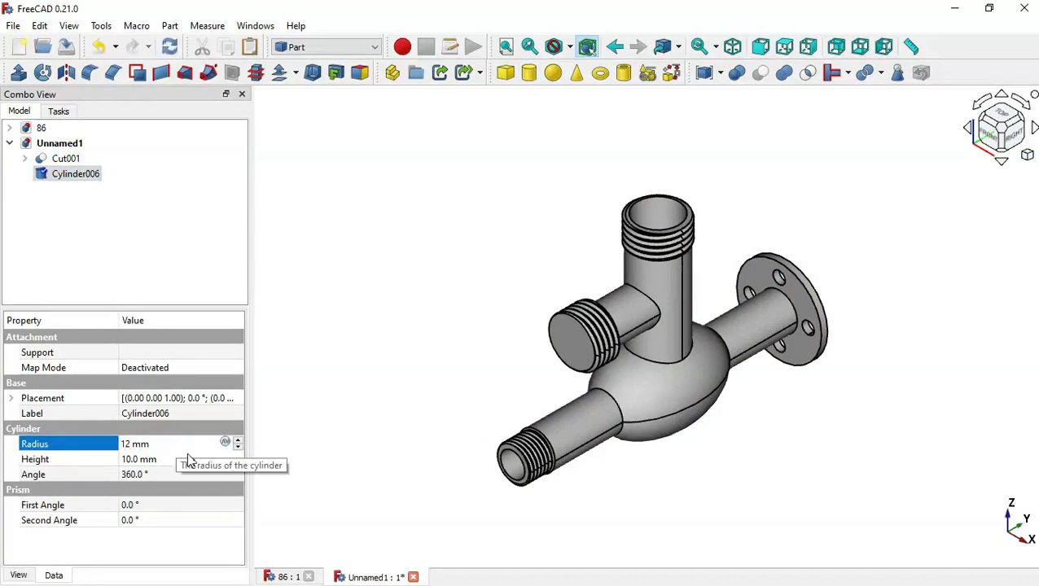
click(188, 459)
text(150)
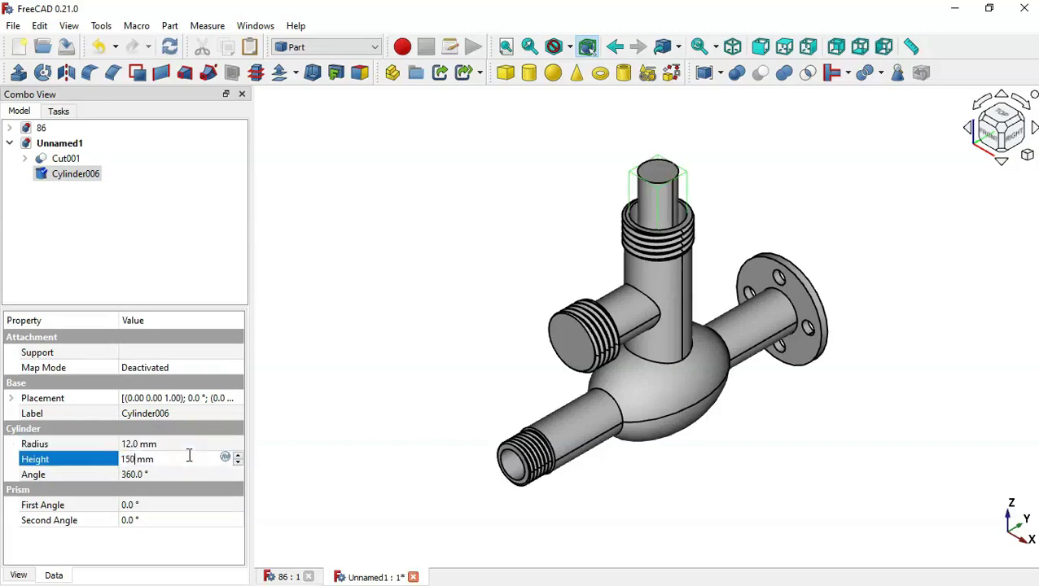
click(394, 410)
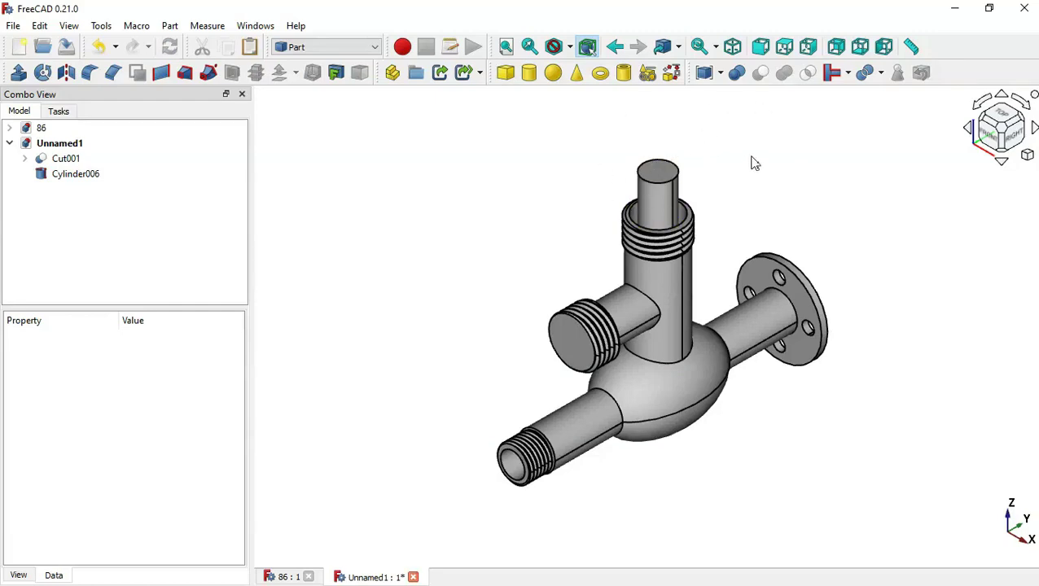
Transform the 12 mm radius cylinder: rotate it 90° about X and raise it 62 mm in line with the side branch
click(657, 213)
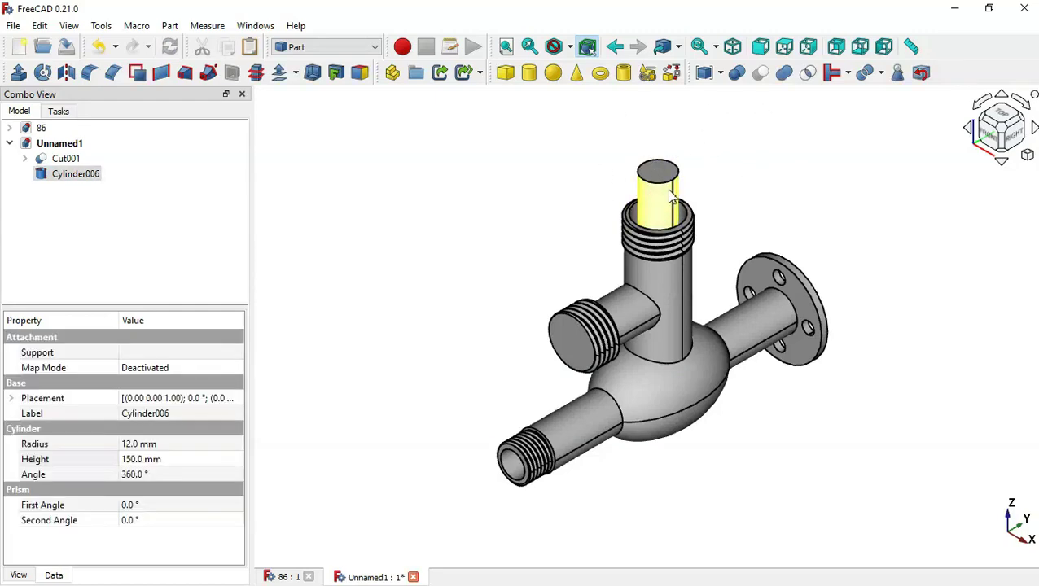
right_click(454, 210)
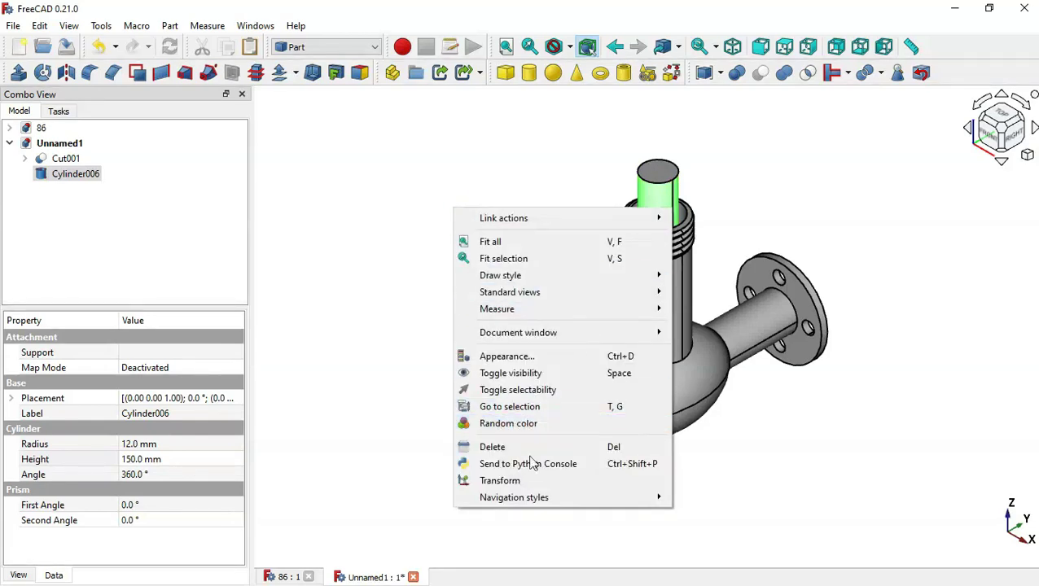
click(563, 484)
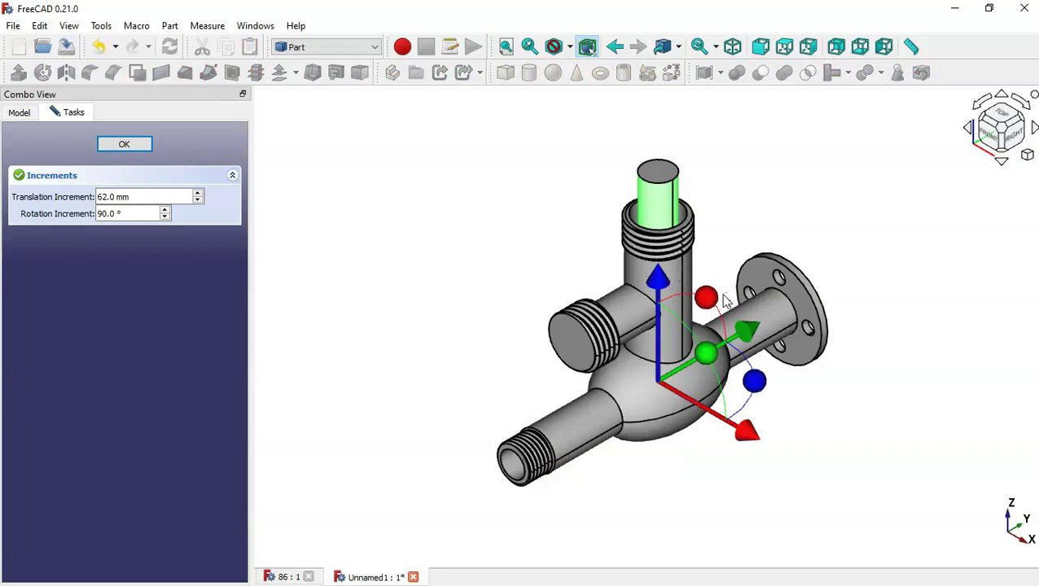
drag(707, 300, 570, 392)
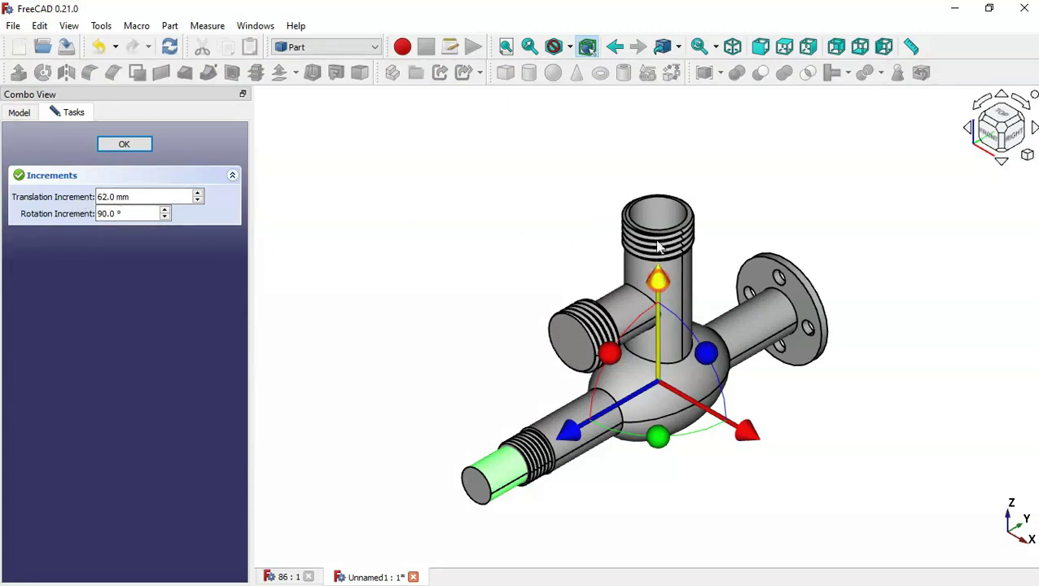
drag(660, 286, 659, 202)
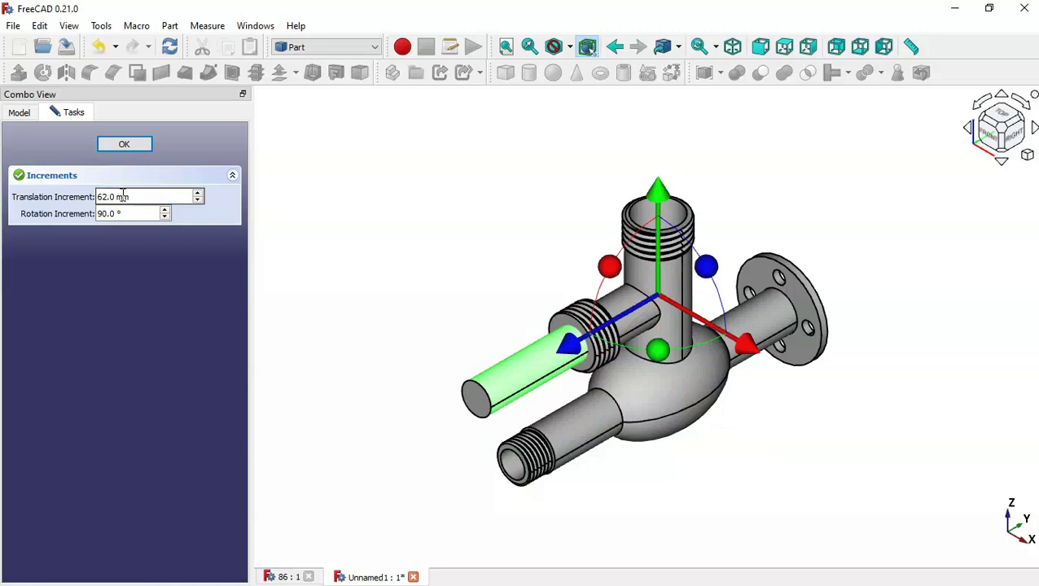
click(124, 144)
click(478, 237)
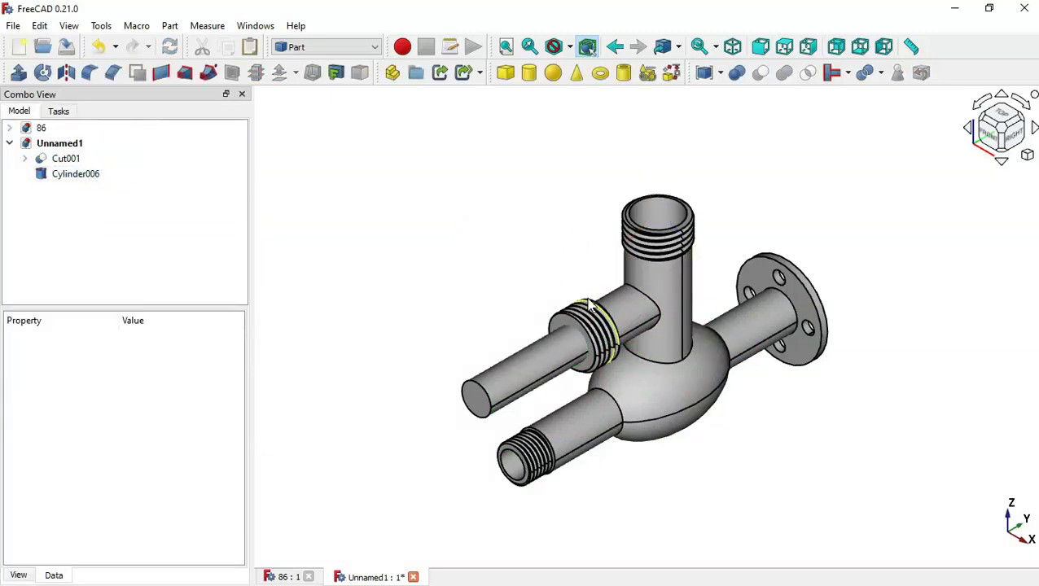
Cut the 12 mm radius cylinder from the fitting to bore the side branch, and compare the result with reference model 86
click(66, 158)
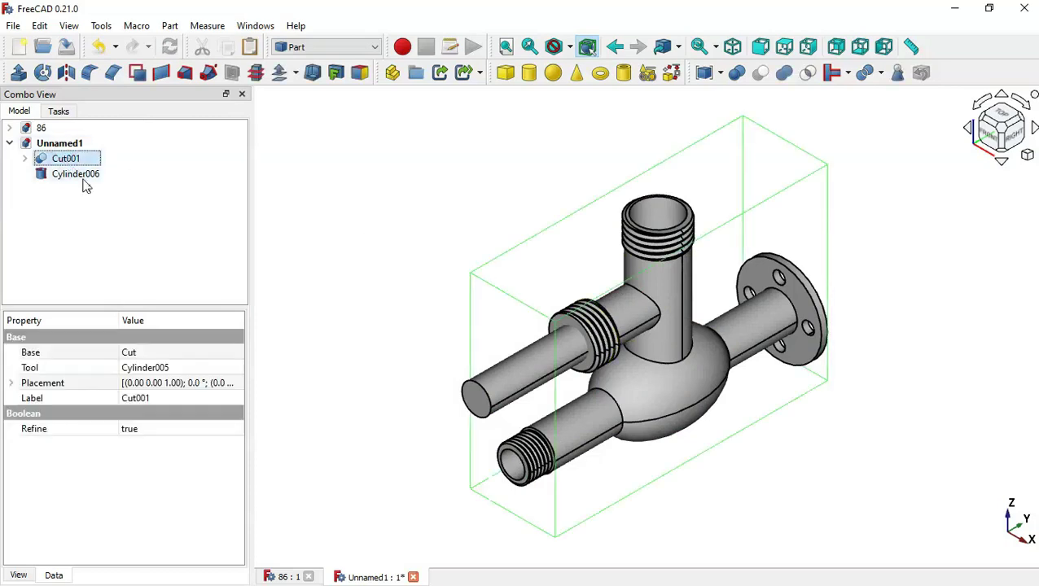
ctrl+click(77, 174)
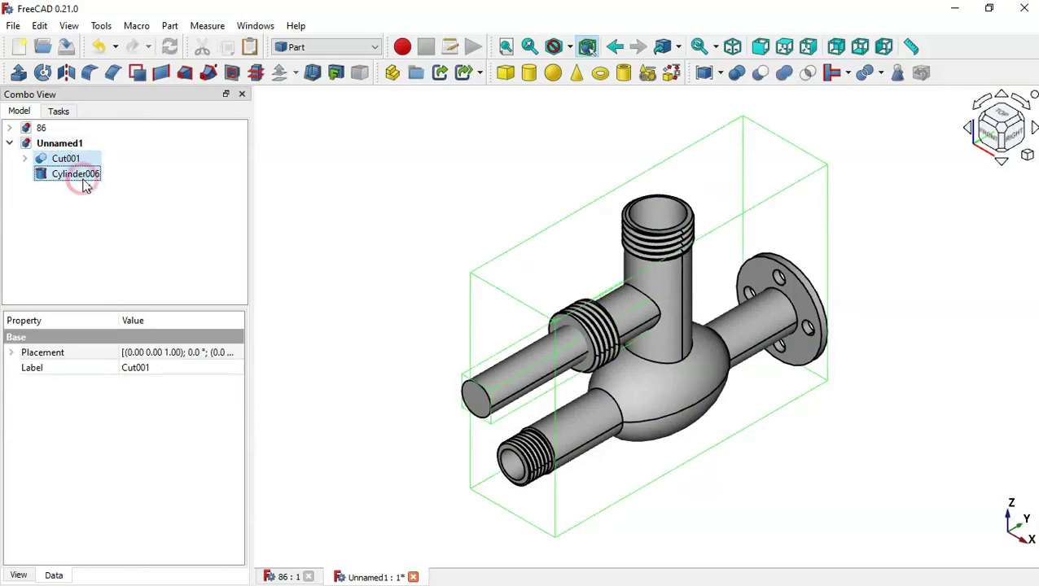
click(760, 73)
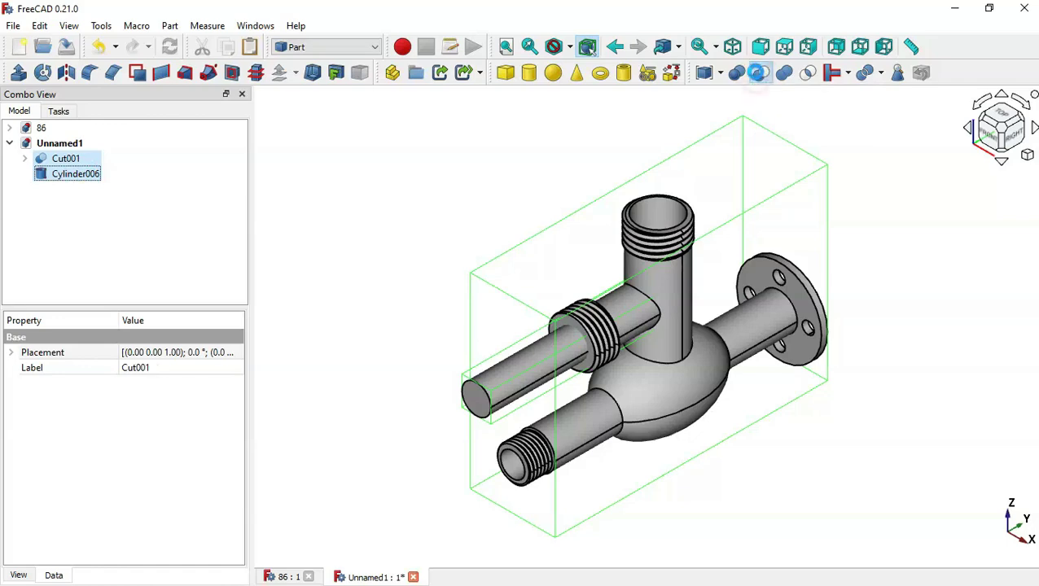
mouse_move(470, 411)
middle_down()
mouse_move(642, 373)
mouse_move(678, 447)
middle_up()
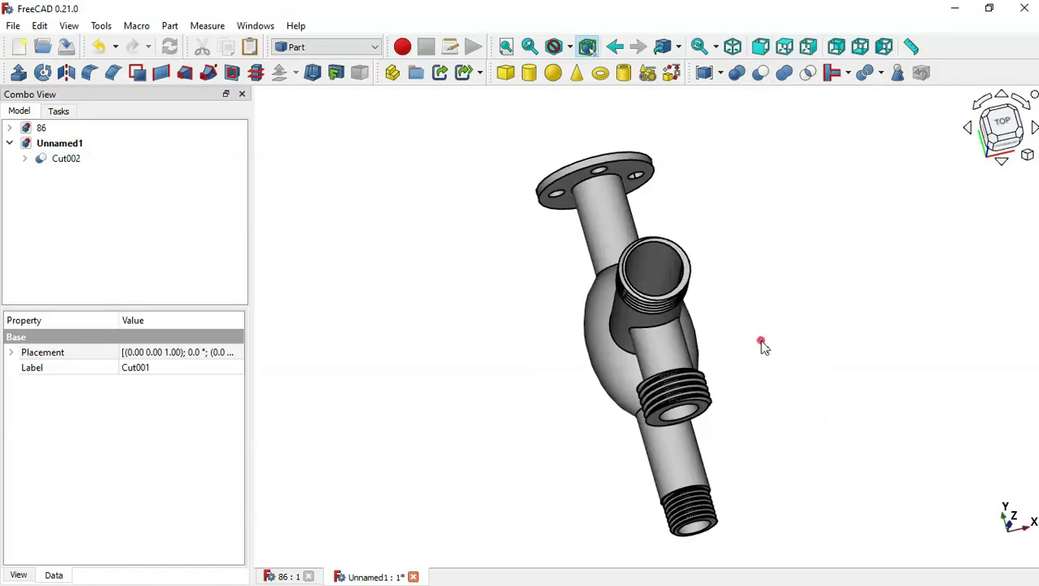
middle_drag(764, 345, 658, 331)
key(ctrl+Tab)
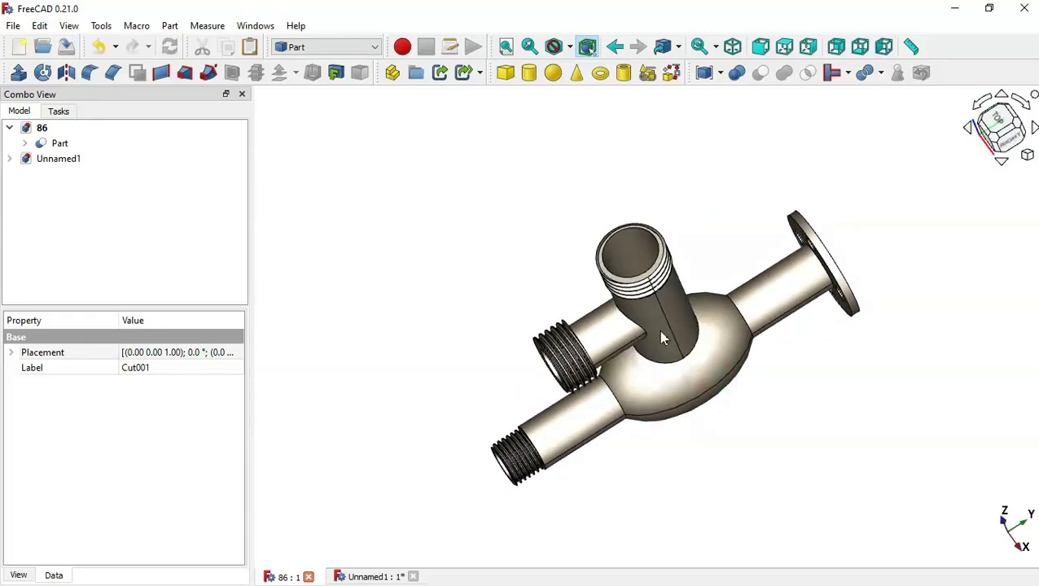
key(ctrl+Tab)
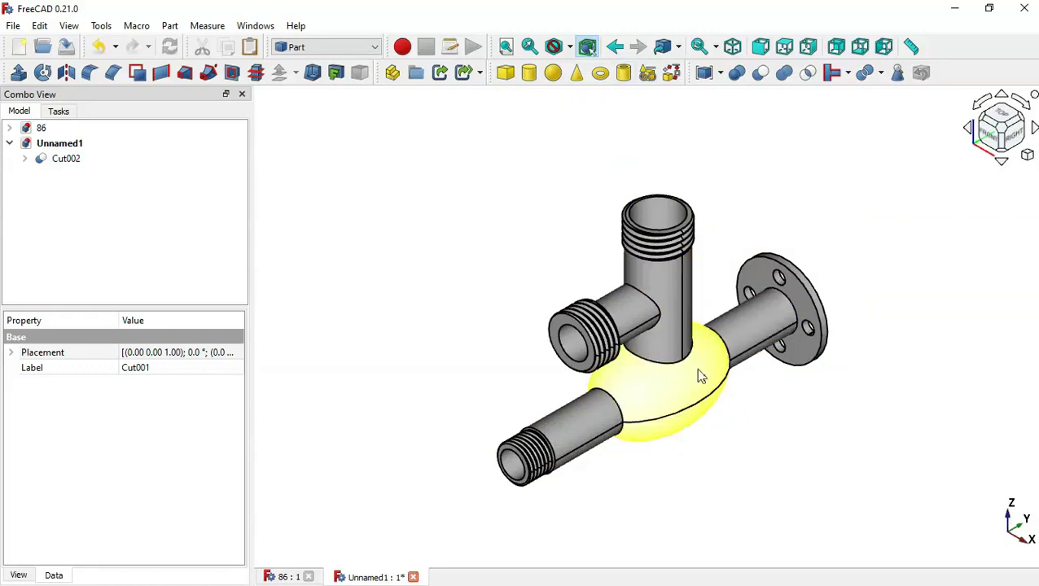
Switch to the Part Design workbench and hide the bored fitting Cut002
click(548, 275)
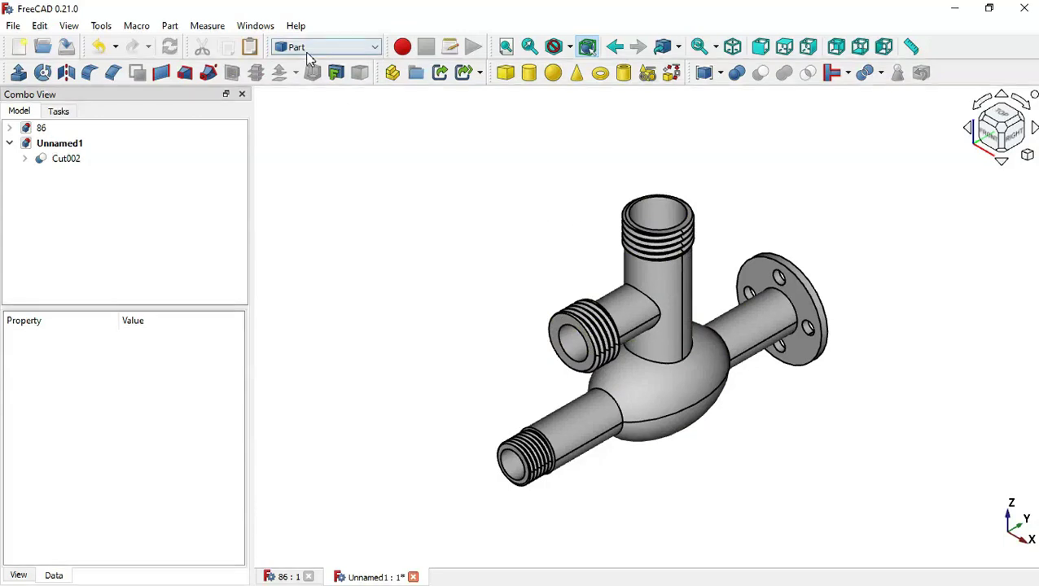
click(332, 47)
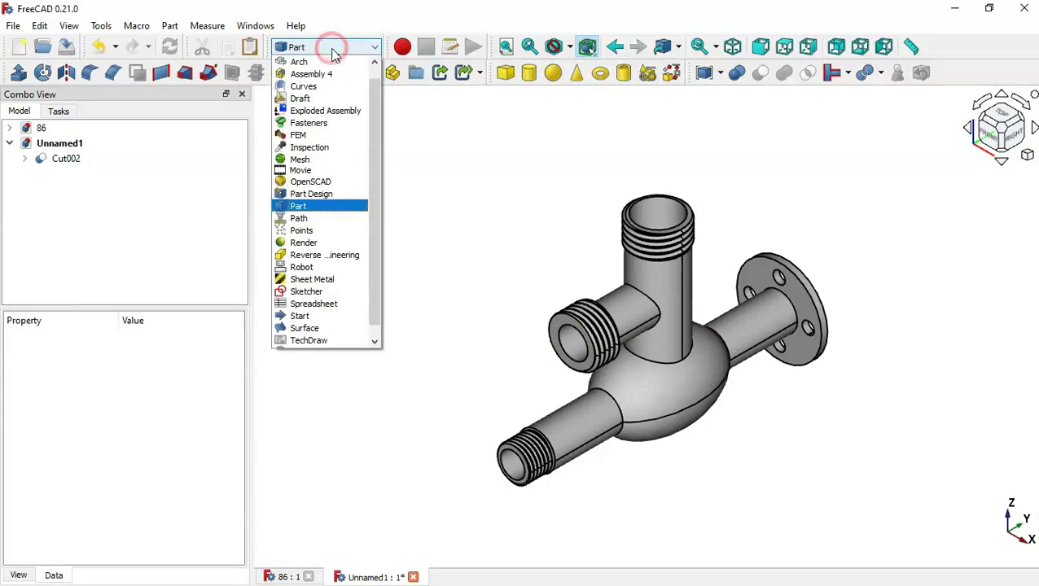
click(322, 195)
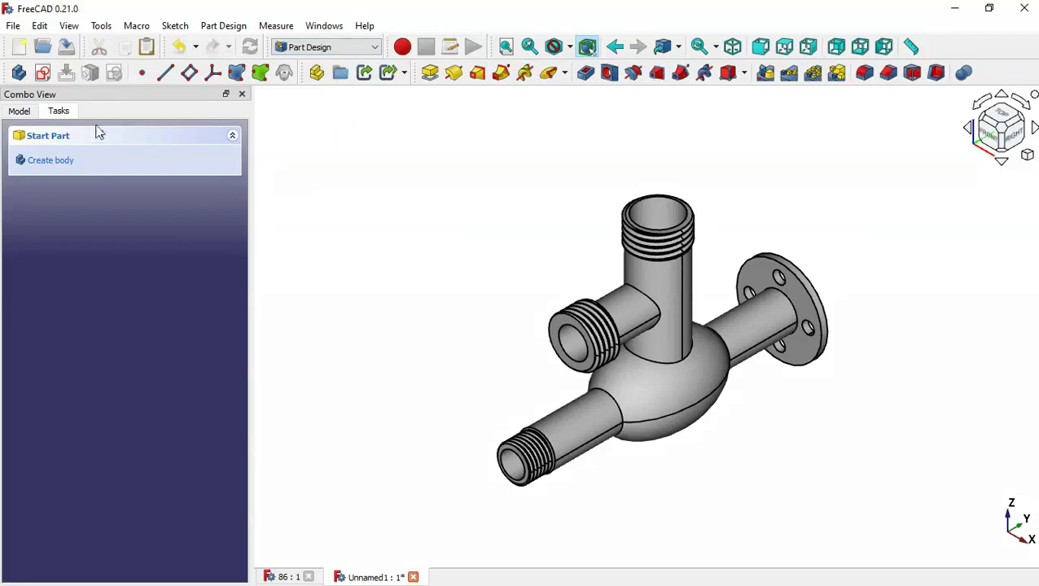
click(19, 110)
click(68, 158)
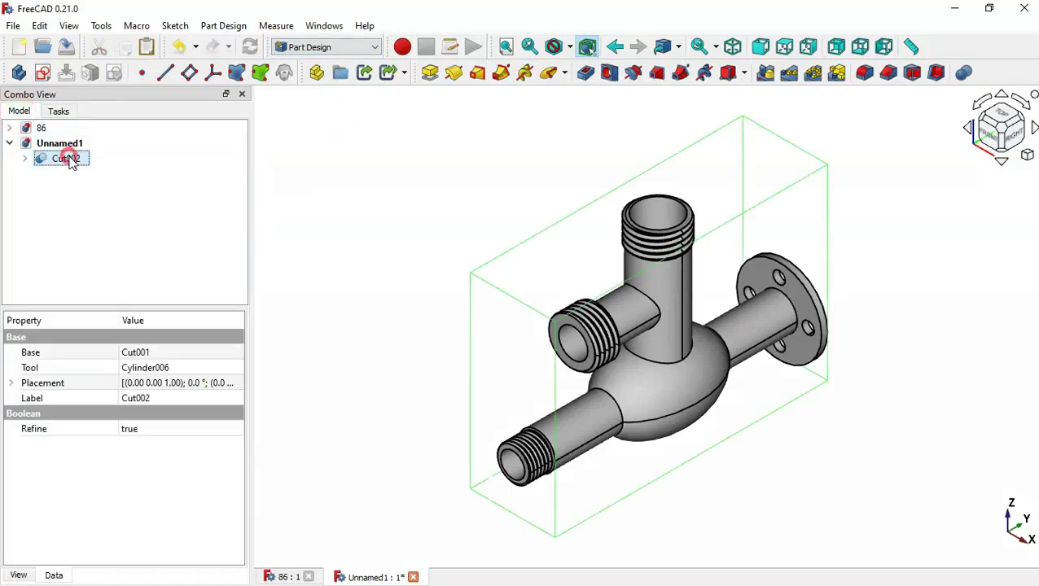
key(space)
click(386, 230)
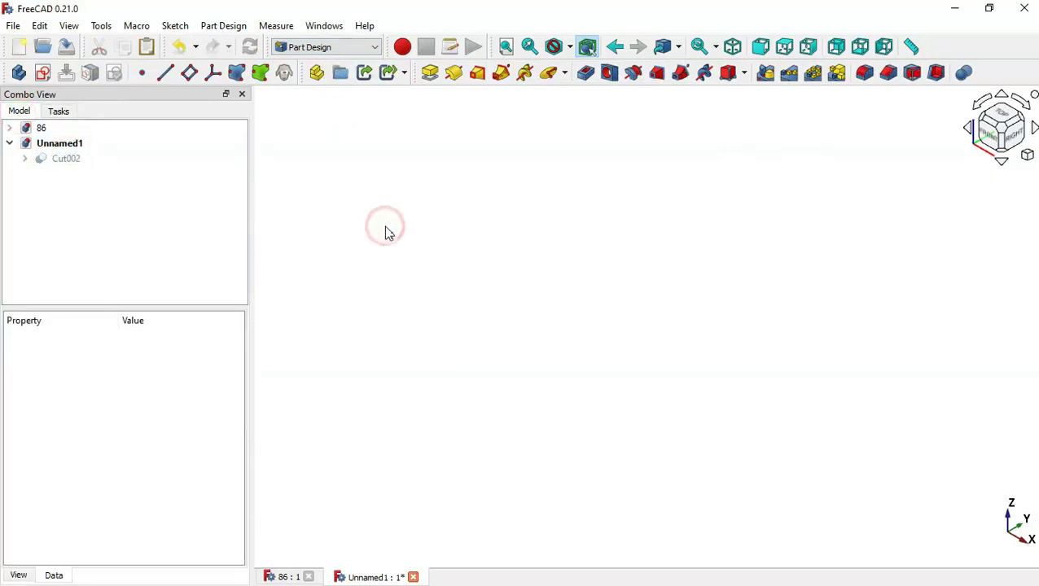
Create a new body and add an additive ellipsoid attached to the body's XZ plane
click(18, 73)
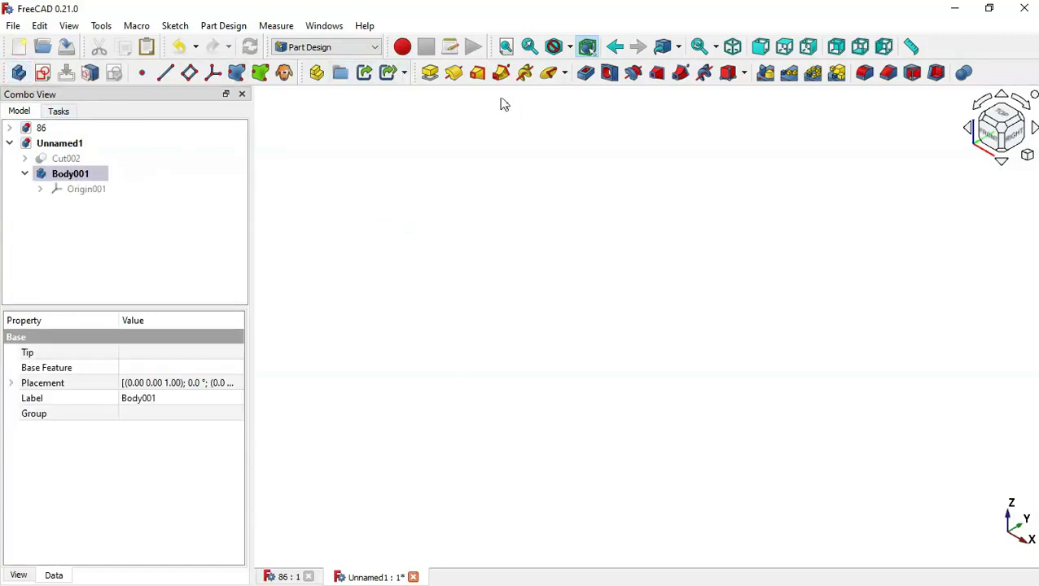
click(564, 74)
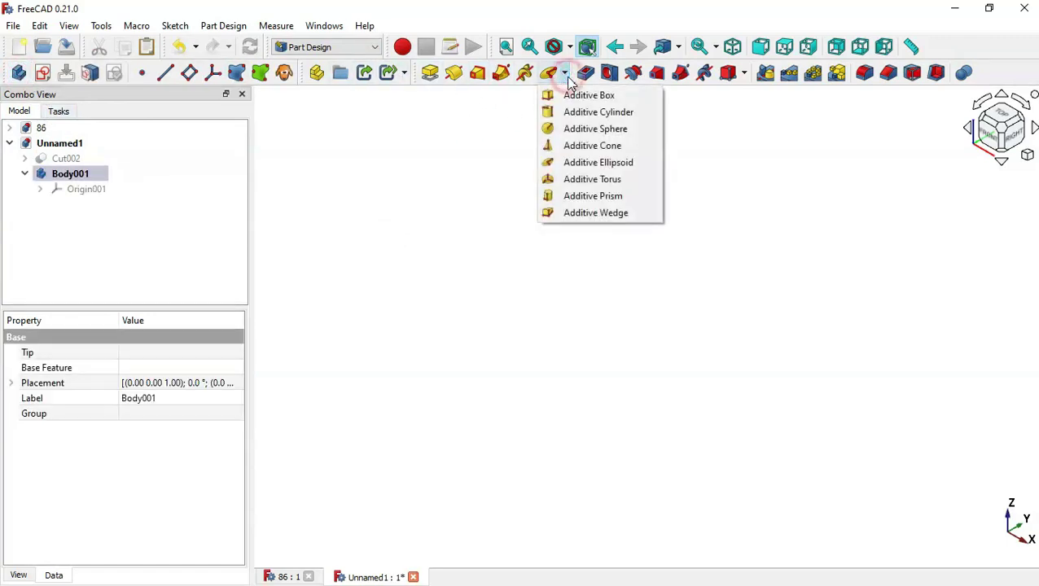
click(637, 168)
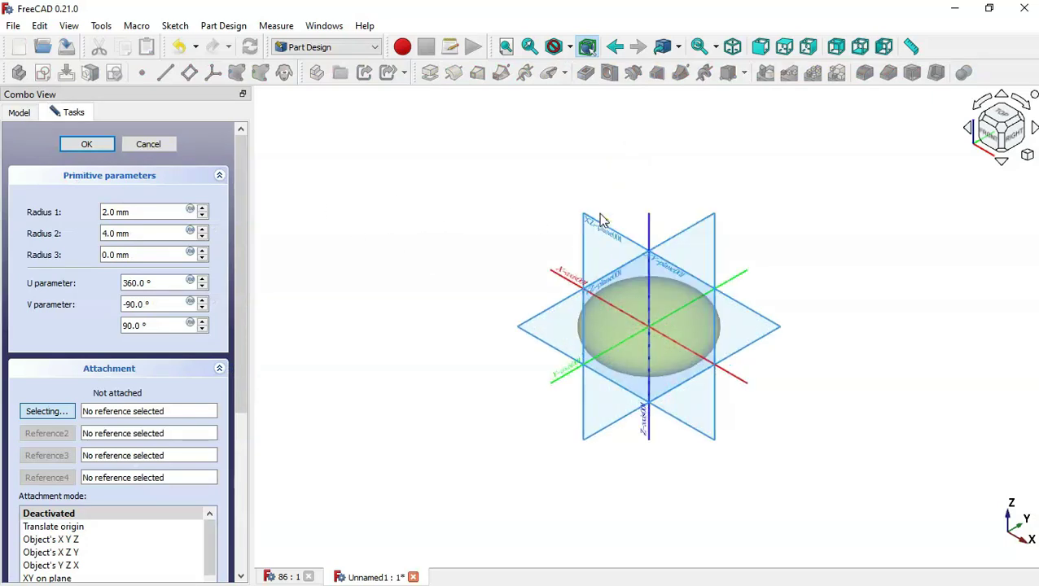
scroll(607, 189, up, 4)
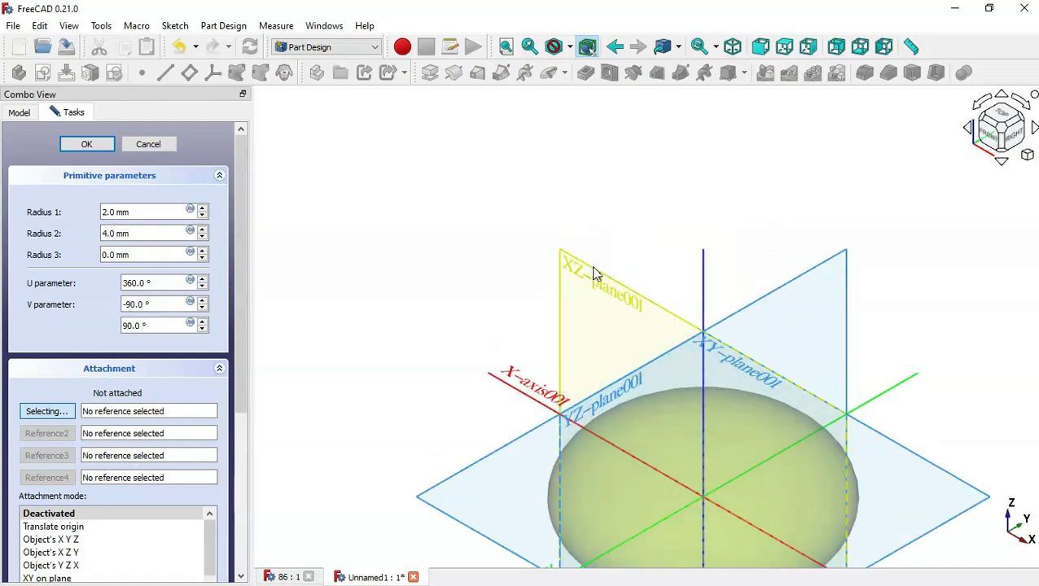
click(594, 272)
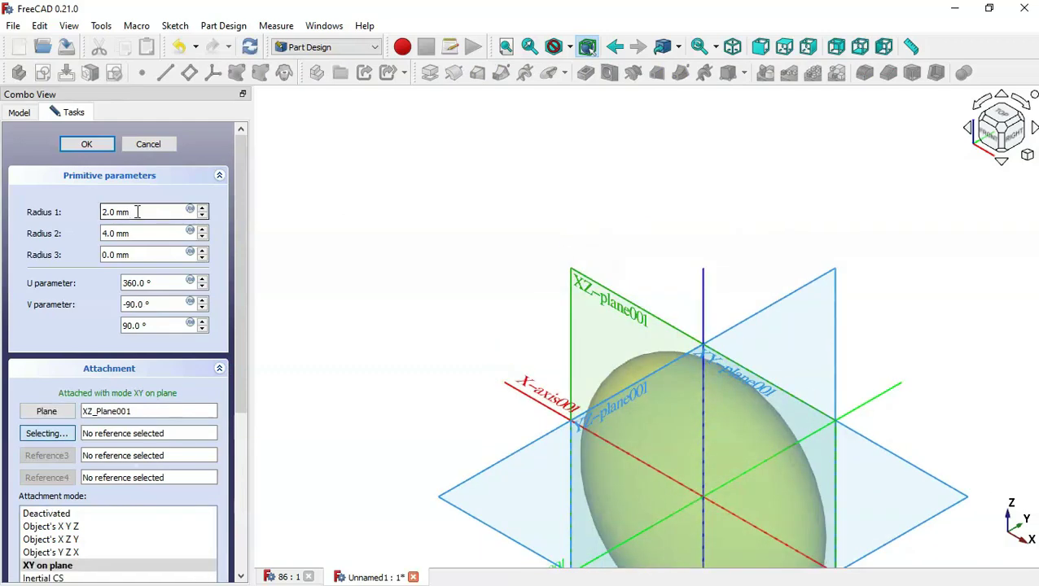
Set the ellipsoid's Radius 1 to 40 mm and both Radius 2 and Radius 3 to 28 mm
drag(136, 212, 71, 212)
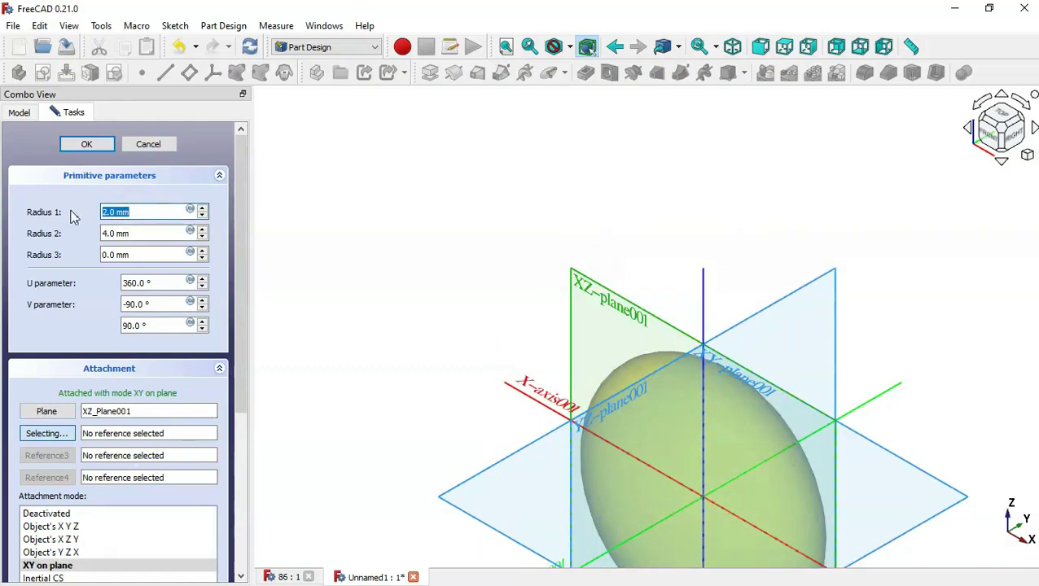
text(40)
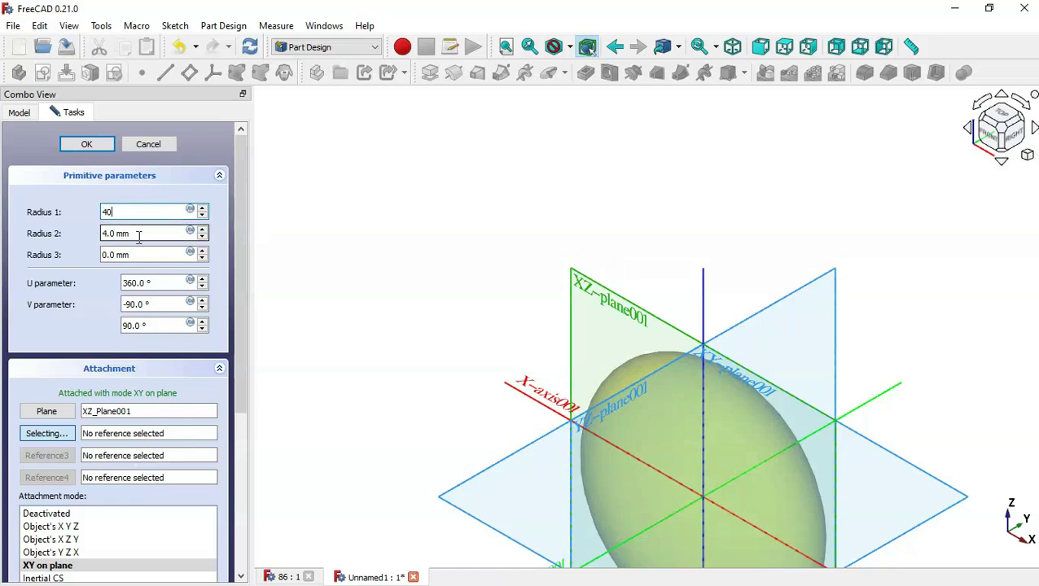
drag(139, 235, 93, 234)
text(28)
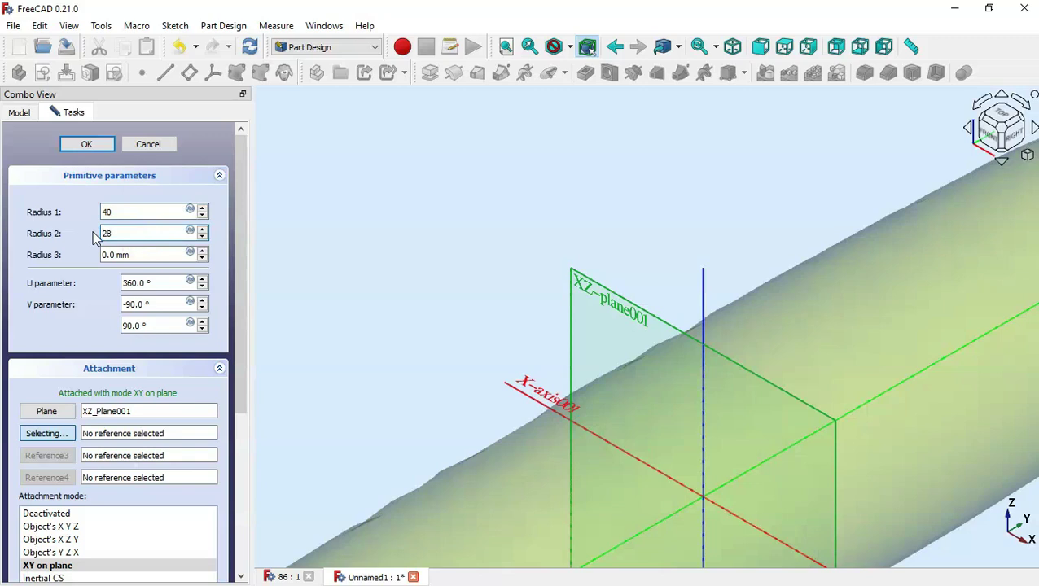
click(132, 250)
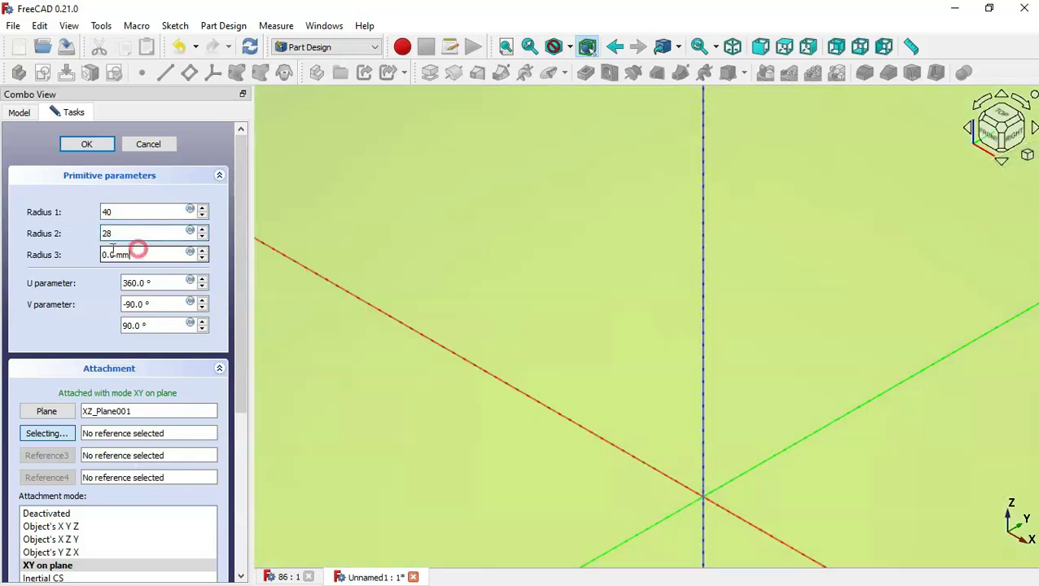
drag(139, 248, 86, 255)
text(28)
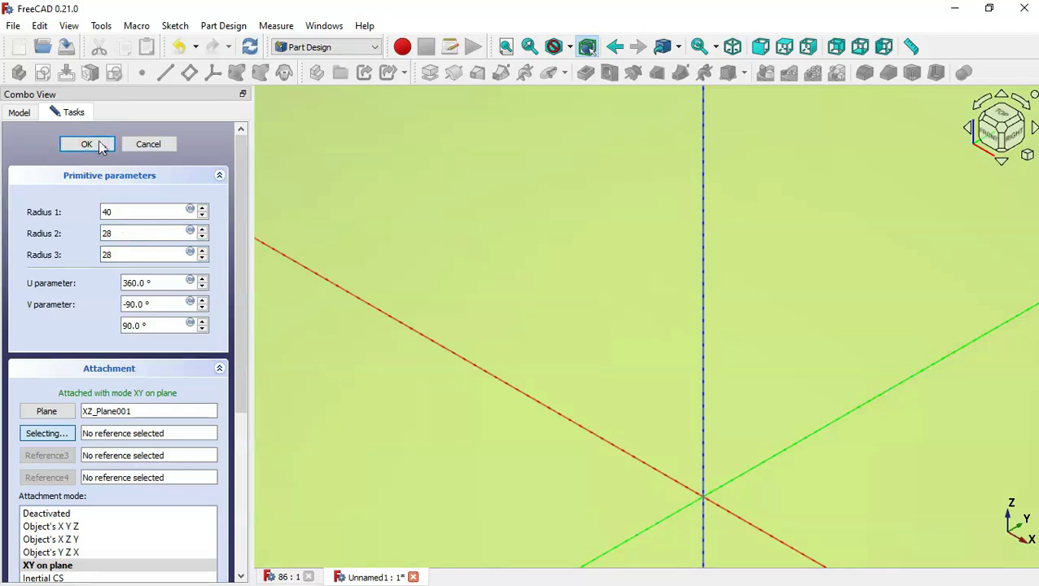
click(98, 144)
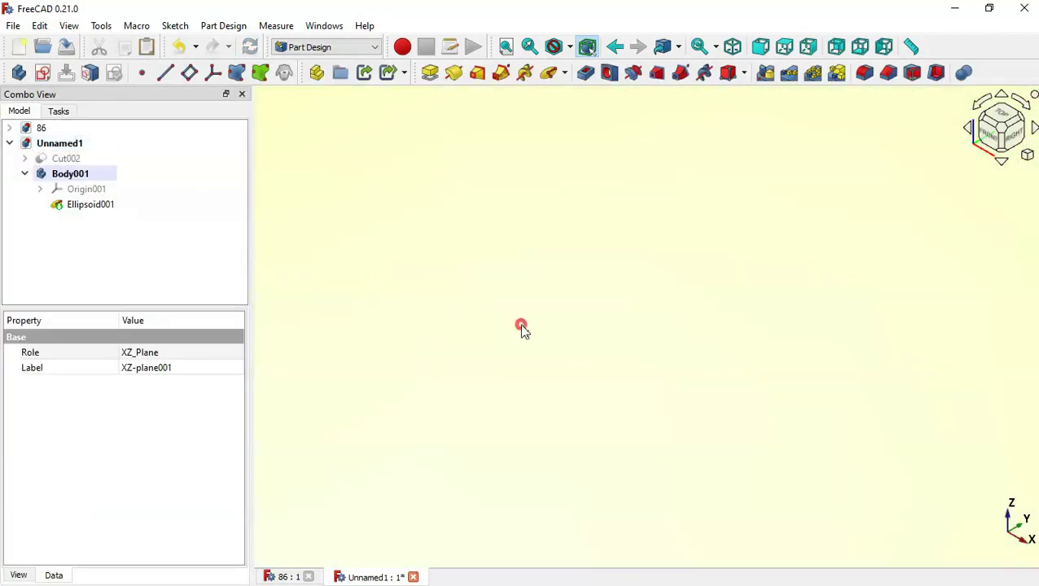
click(522, 328)
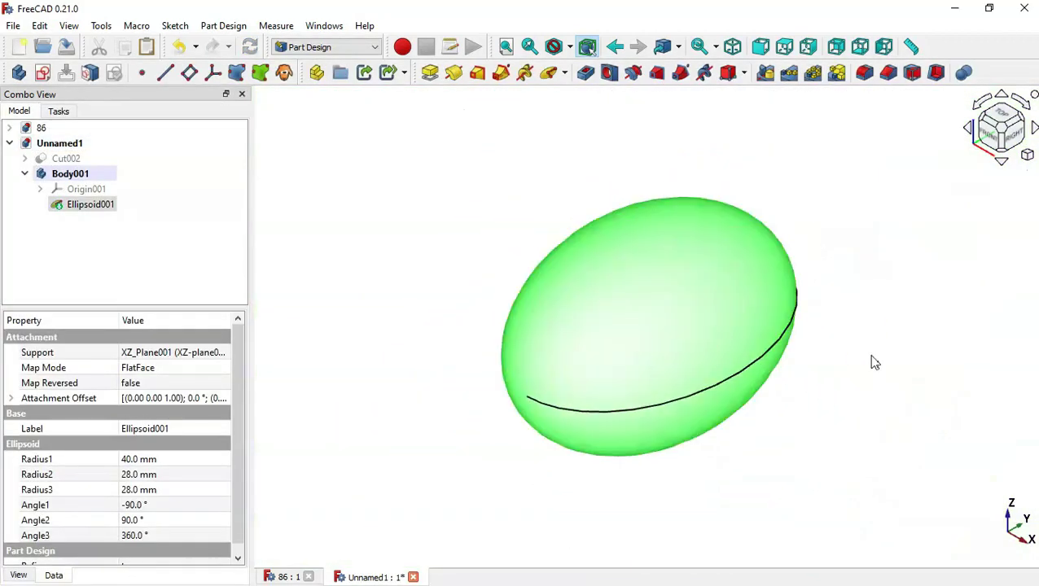
click(870, 355)
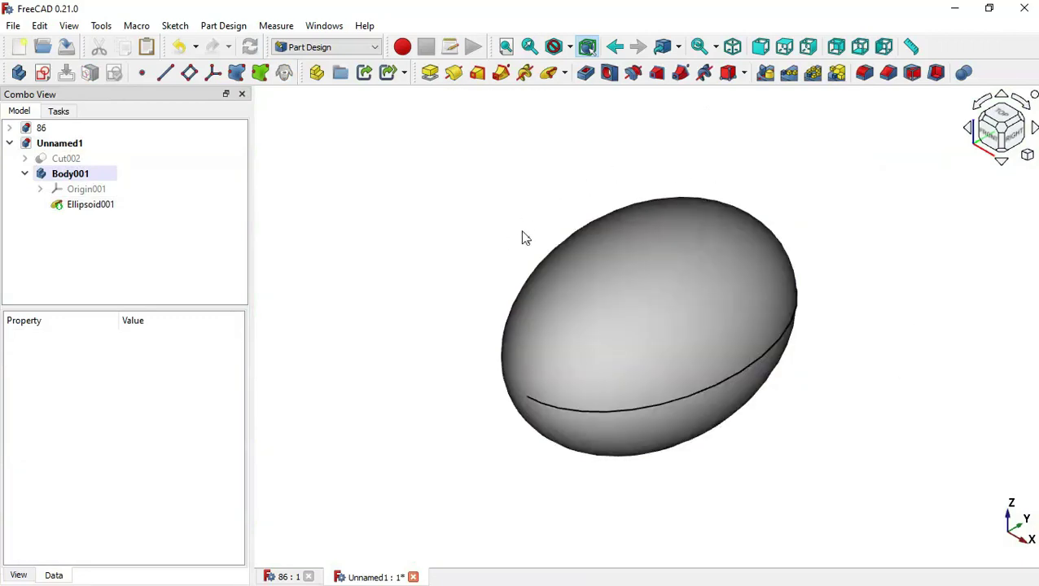
Show the fitting Cut002 again and switch back to the Part workbench
click(68, 159)
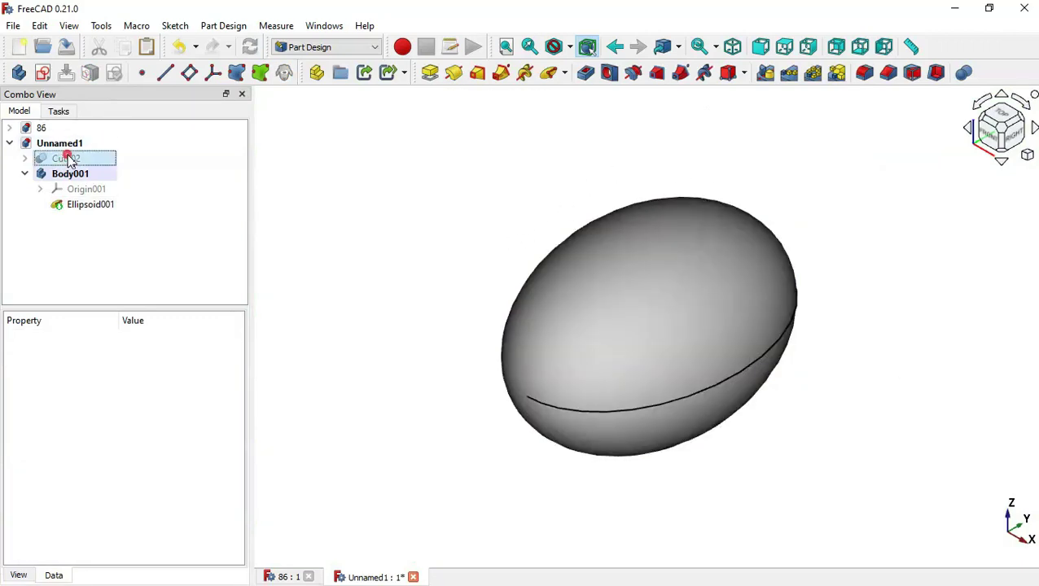
key(space)
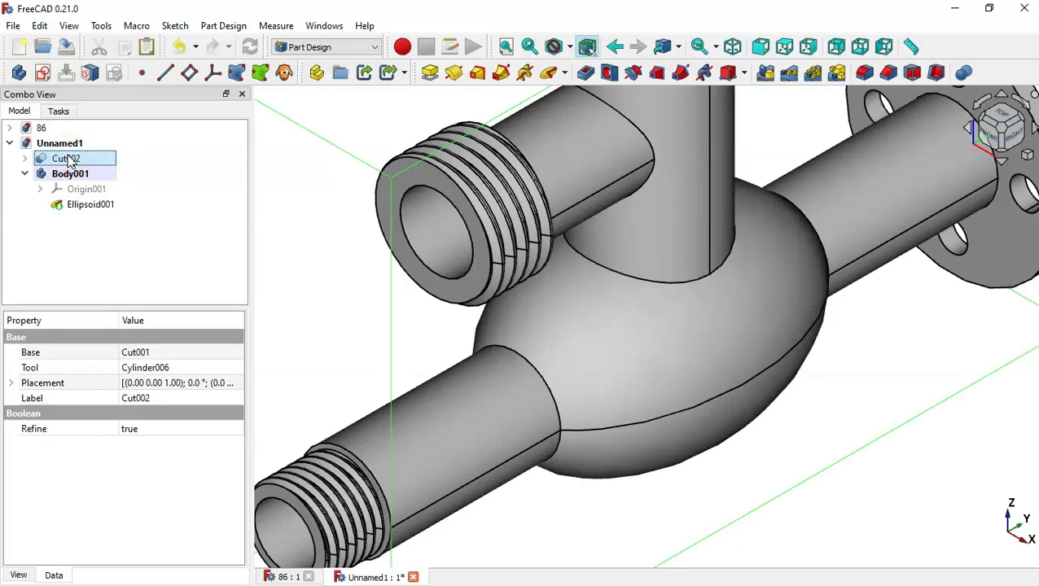
click(317, 275)
key(v)
key(f)
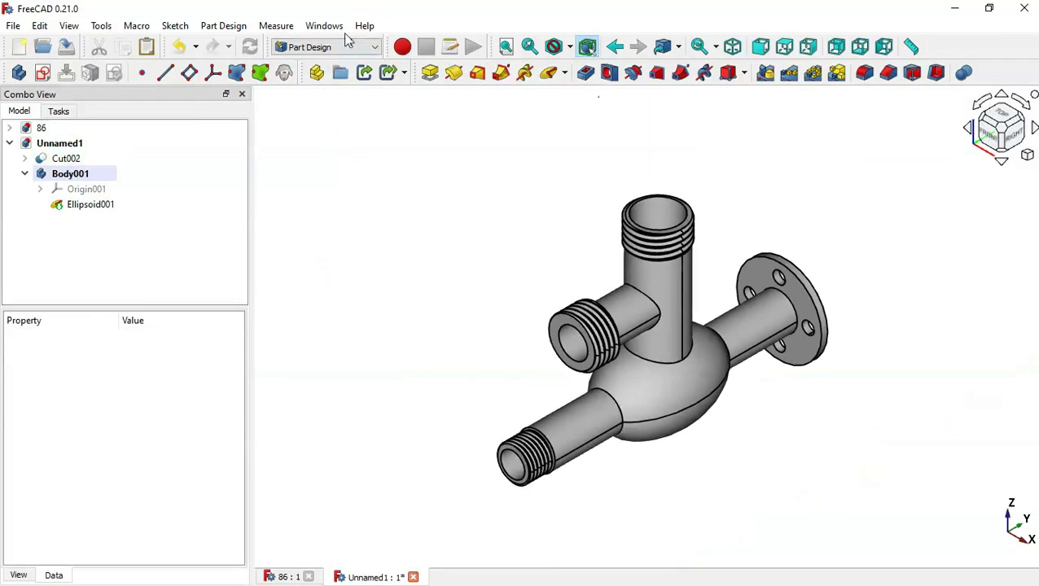
click(356, 51)
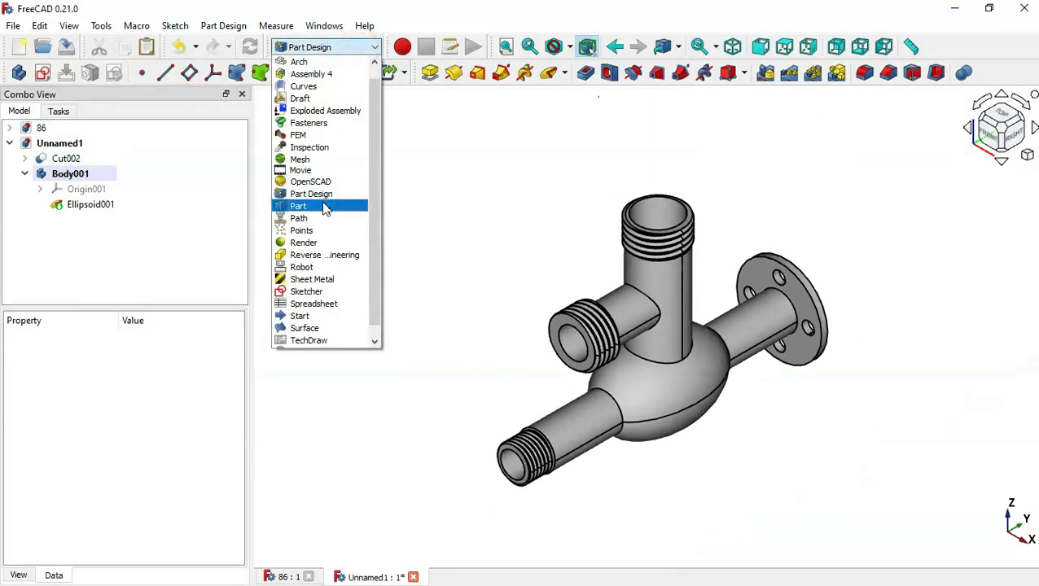
click(324, 207)
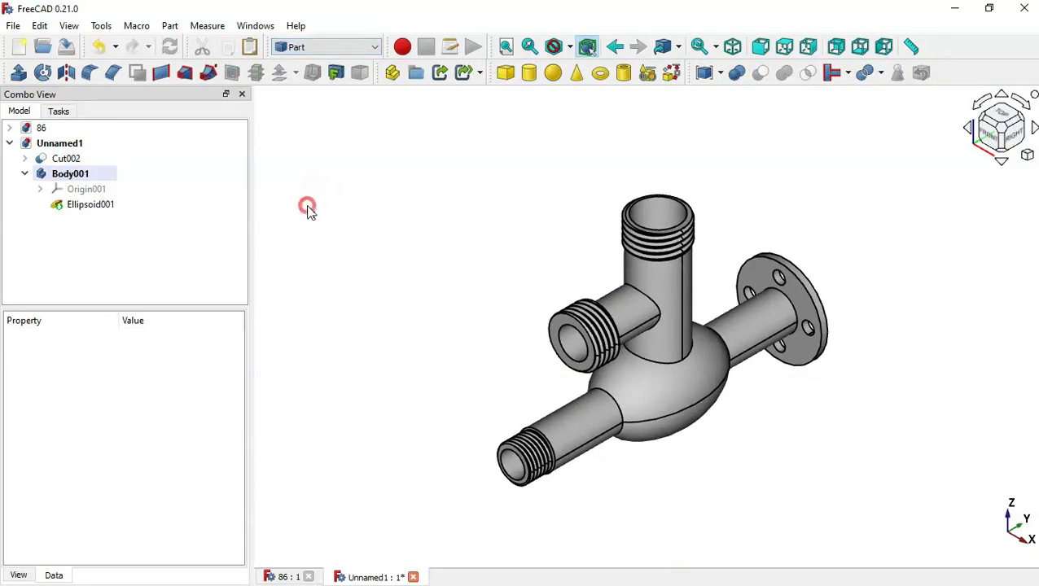
click(24, 174)
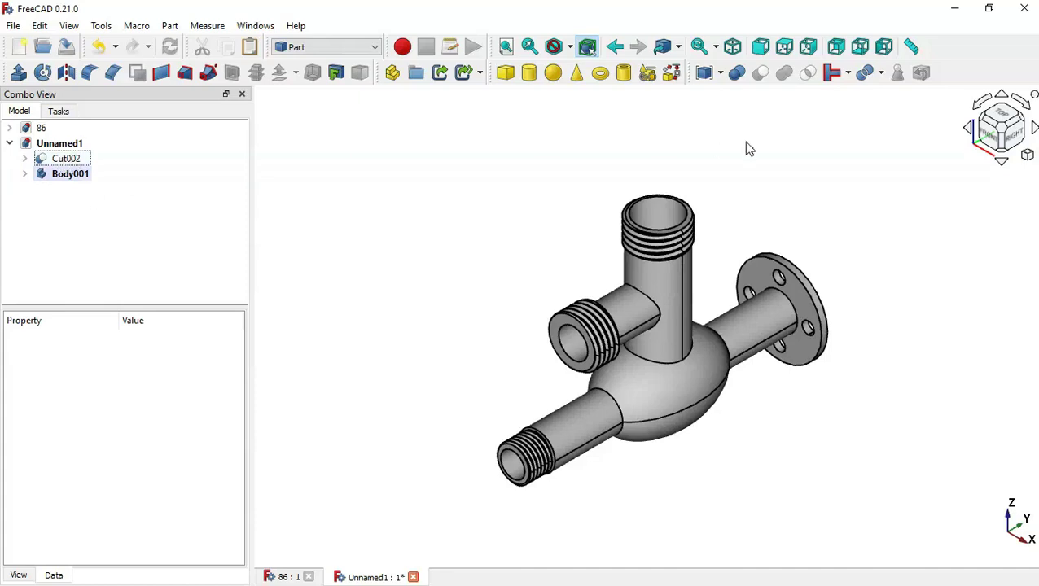
Cut the ellipsoid body from the fitting to hollow out its central chamber, and compare the result with reference model 86
middle_drag(749, 148, 755, 242)
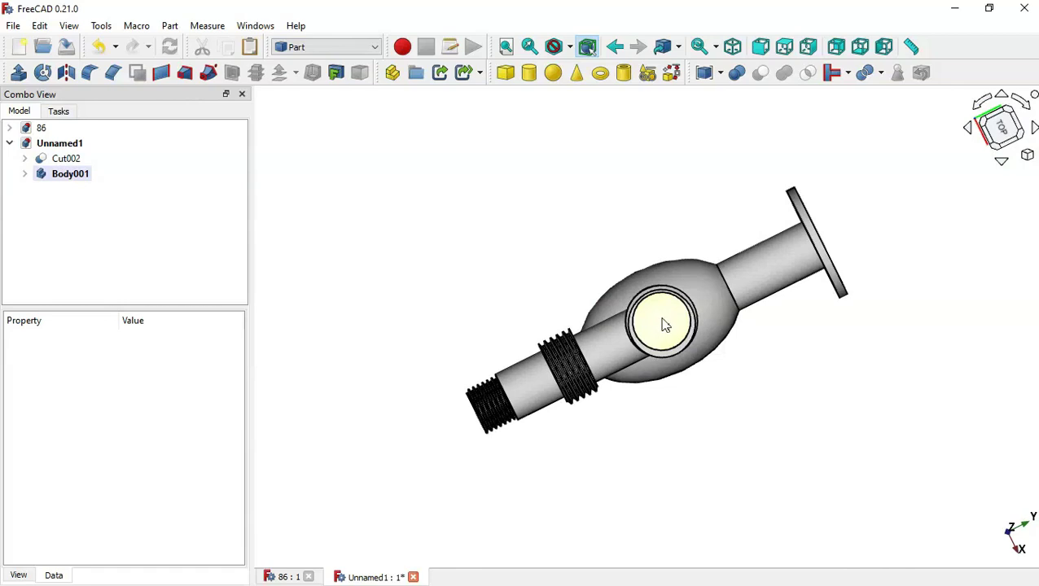
middle_drag(947, 255, 753, 316)
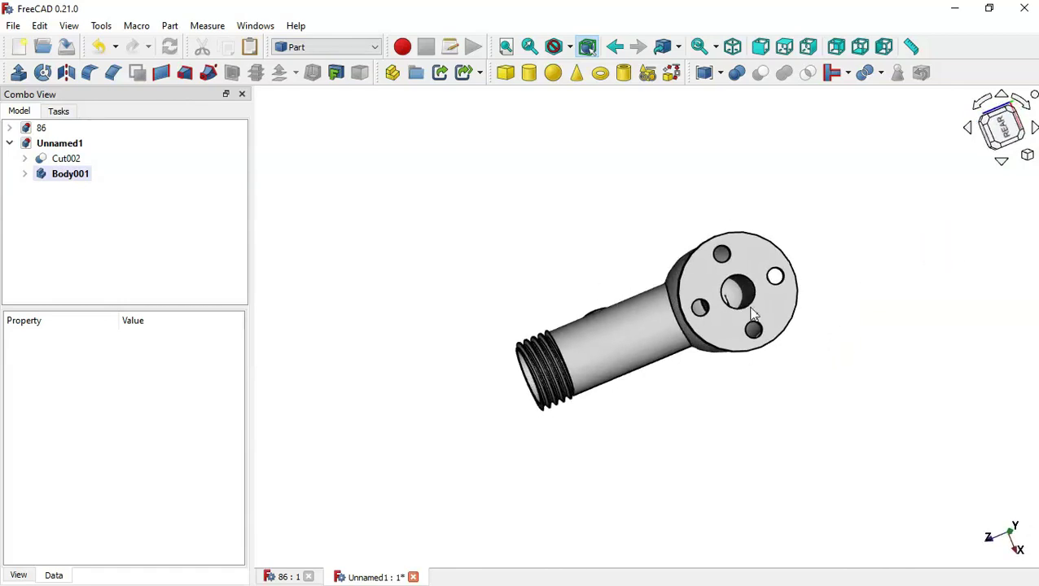
click(73, 159)
ctrl+click(81, 174)
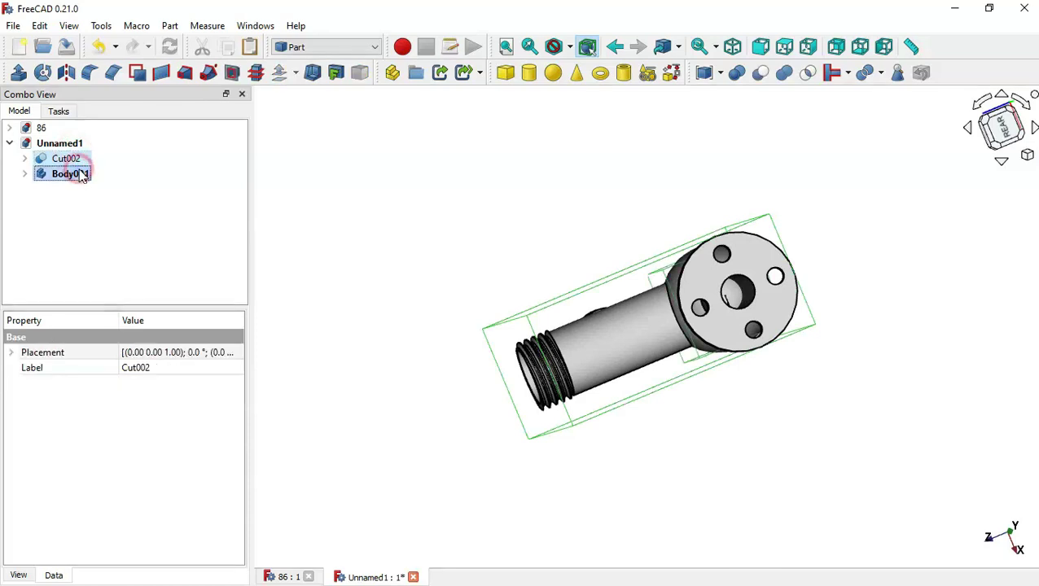
click(761, 73)
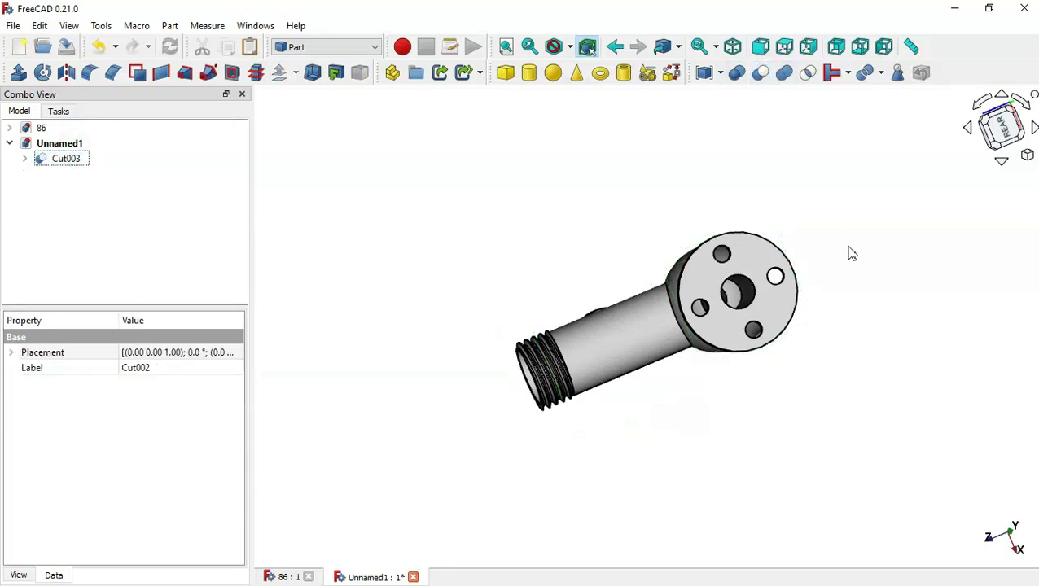
drag(851, 253, 534, 430)
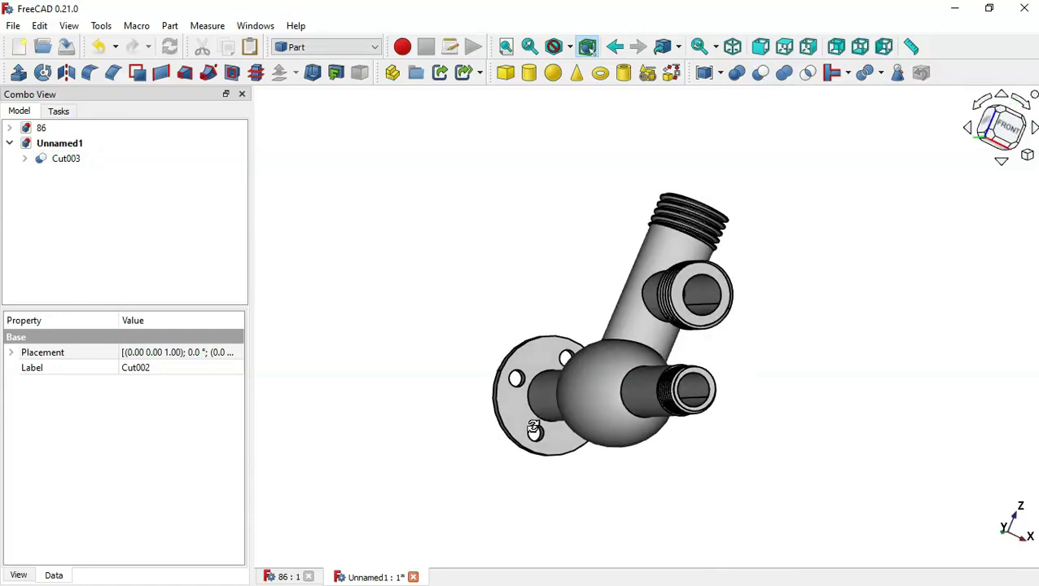
drag(638, 118, 547, 194)
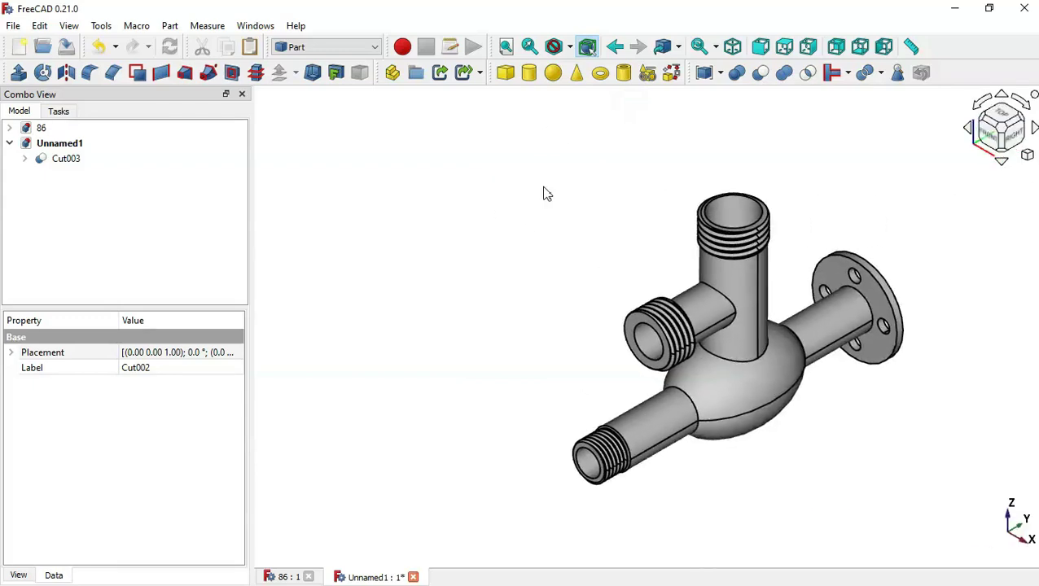
key(ctrl+Tab)
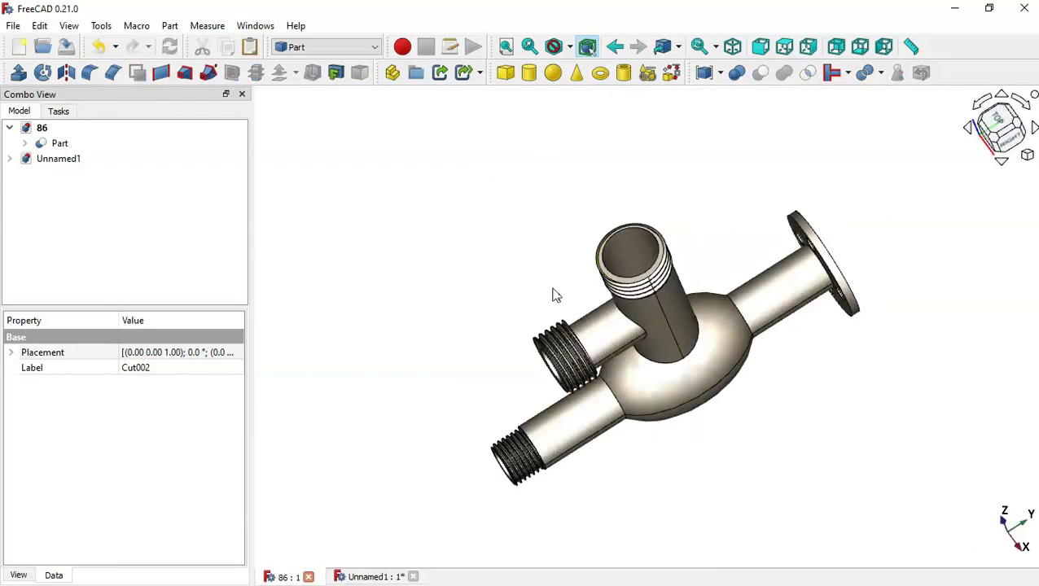
key(0)
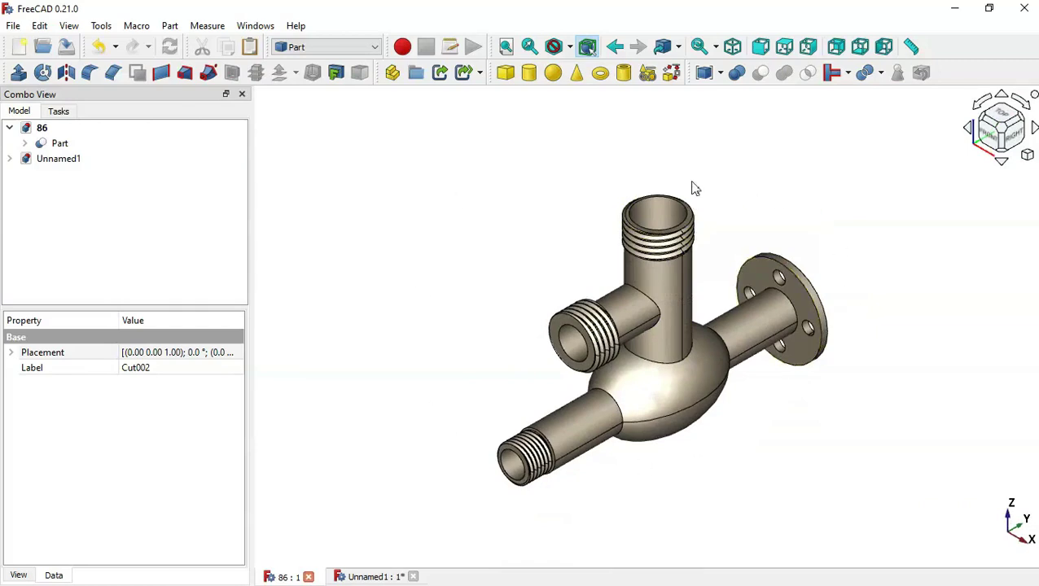
key(ctrl+Tab)
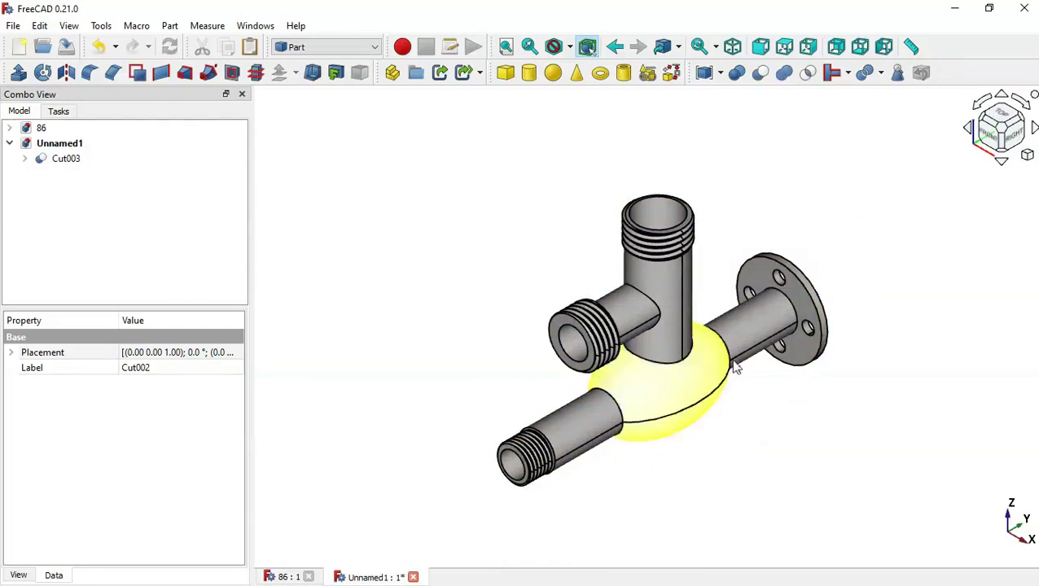